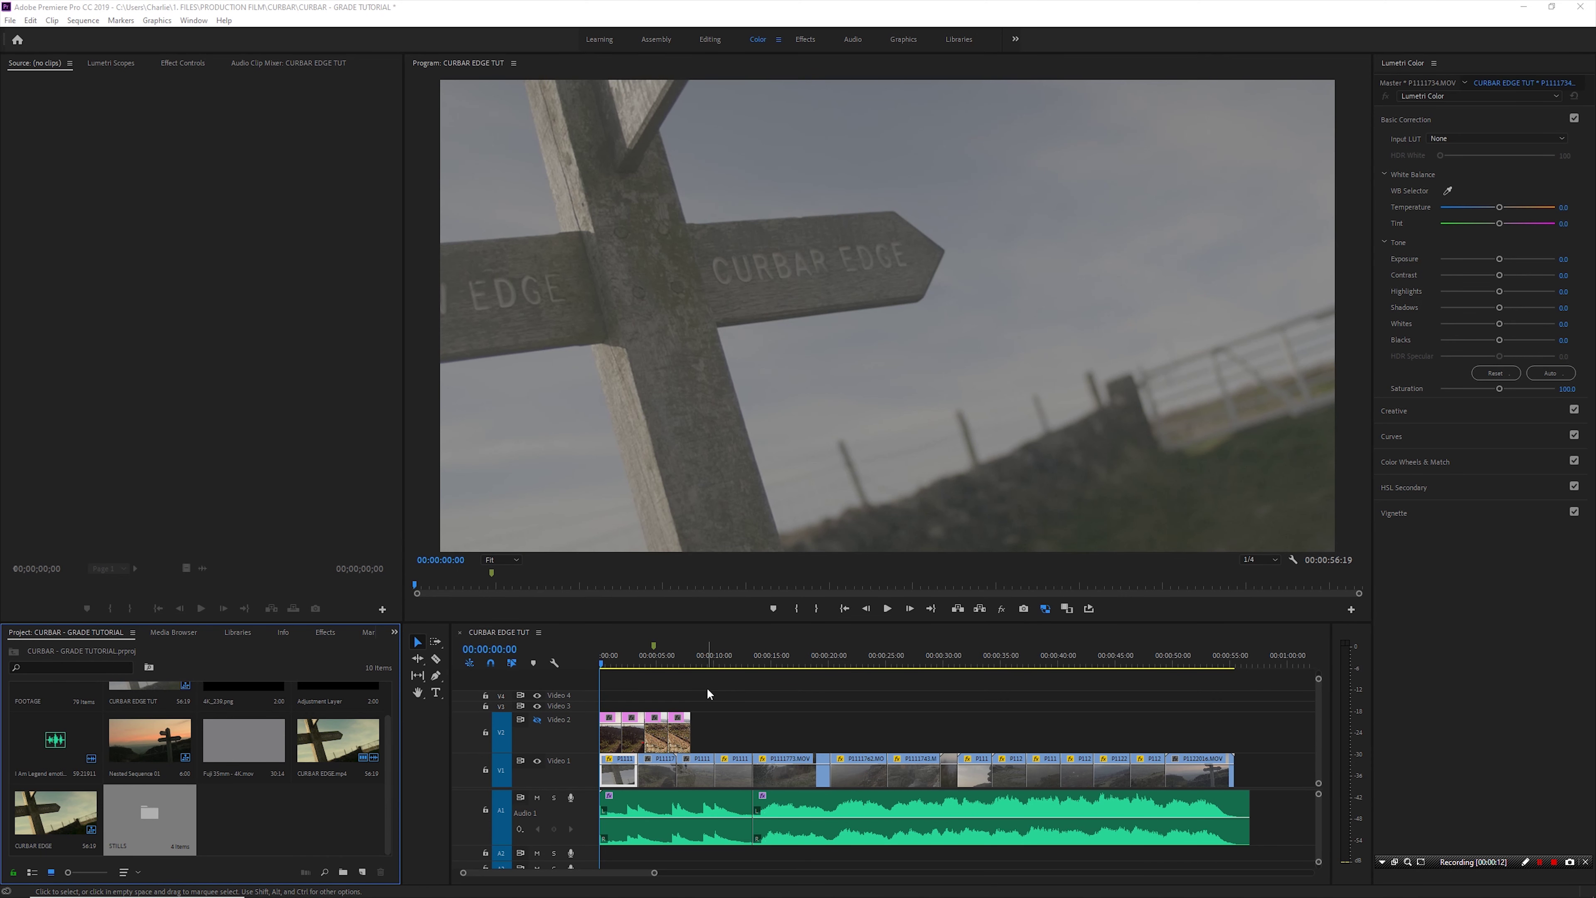
Show the annotated reference stills on Video 2 over the footage, then return to the sequence start
left_click(537, 719)
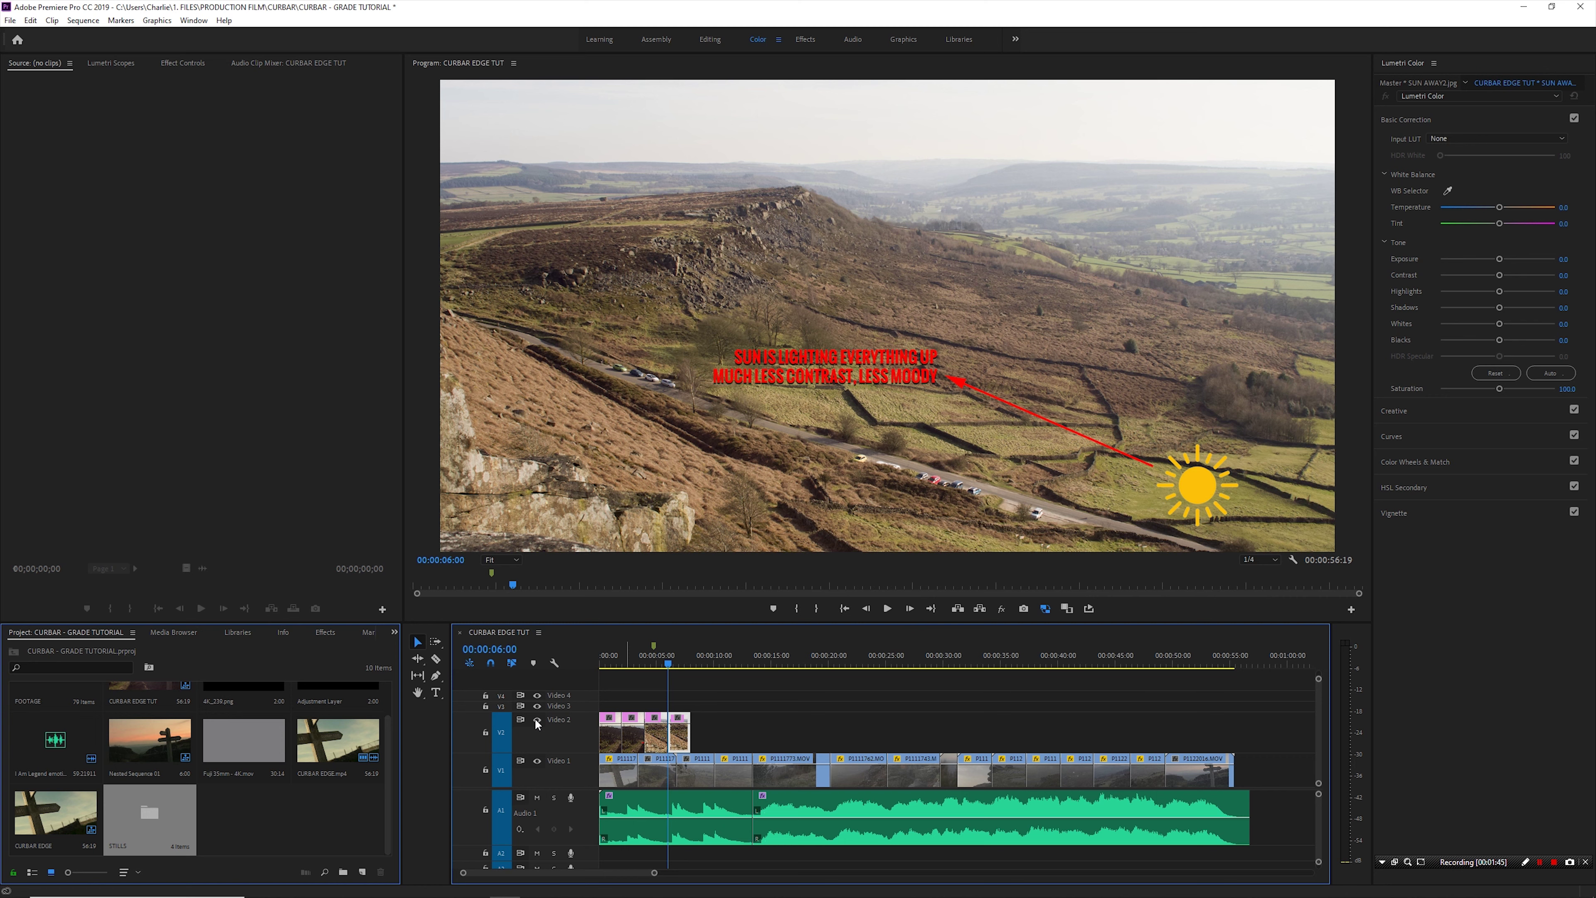
key("Home")
Hide the Video 2 reference stills and select the opening signpost clip for grading
left_click(538, 720)
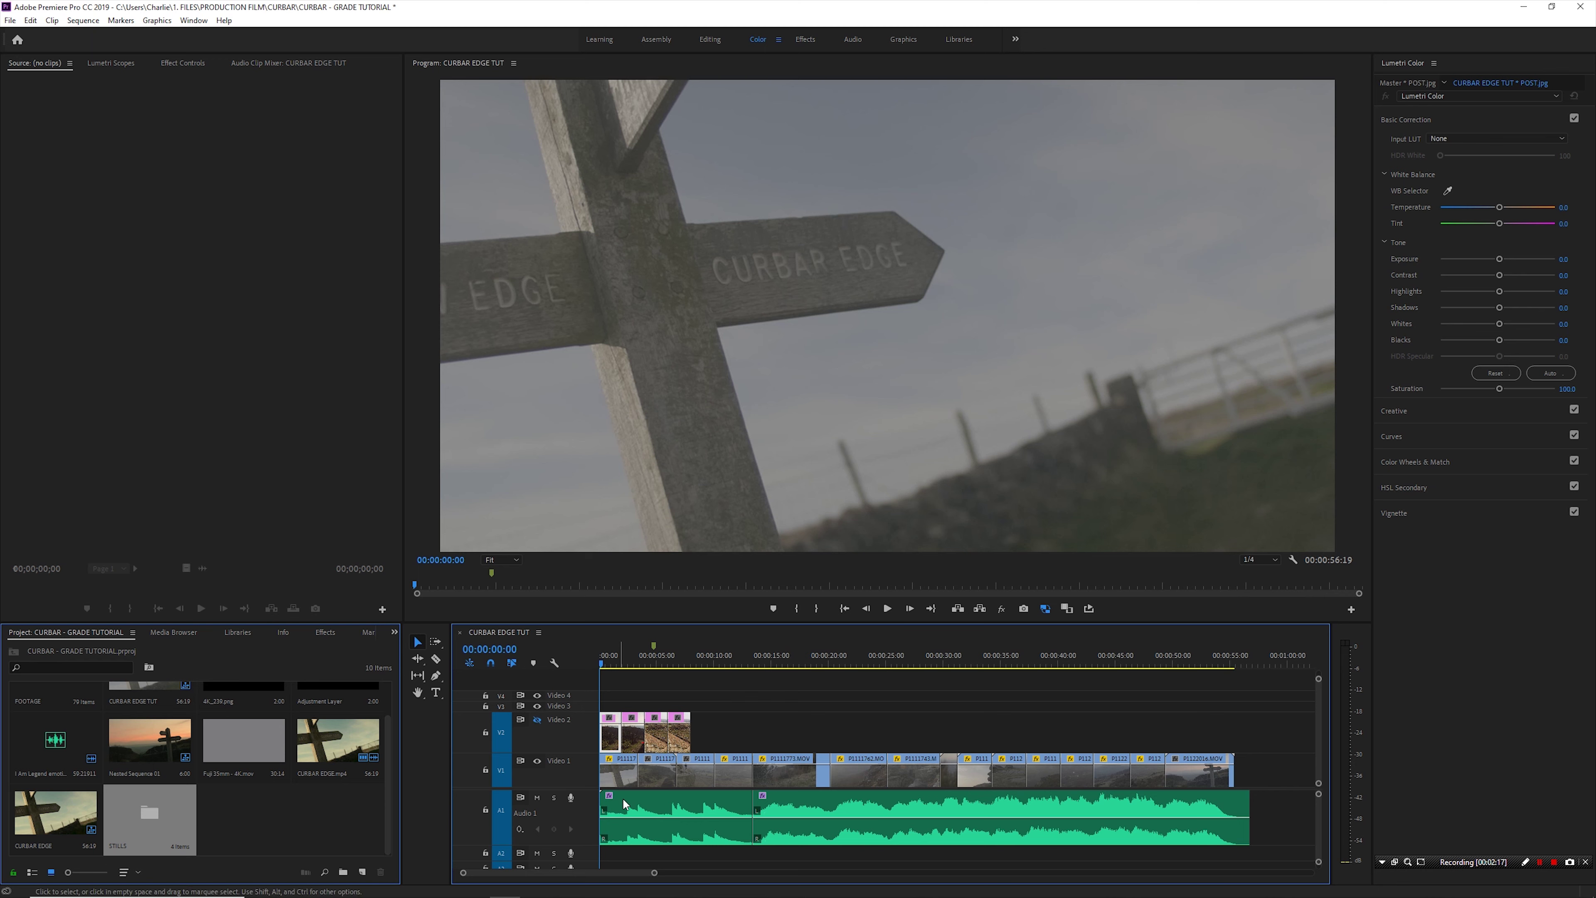
key("d")
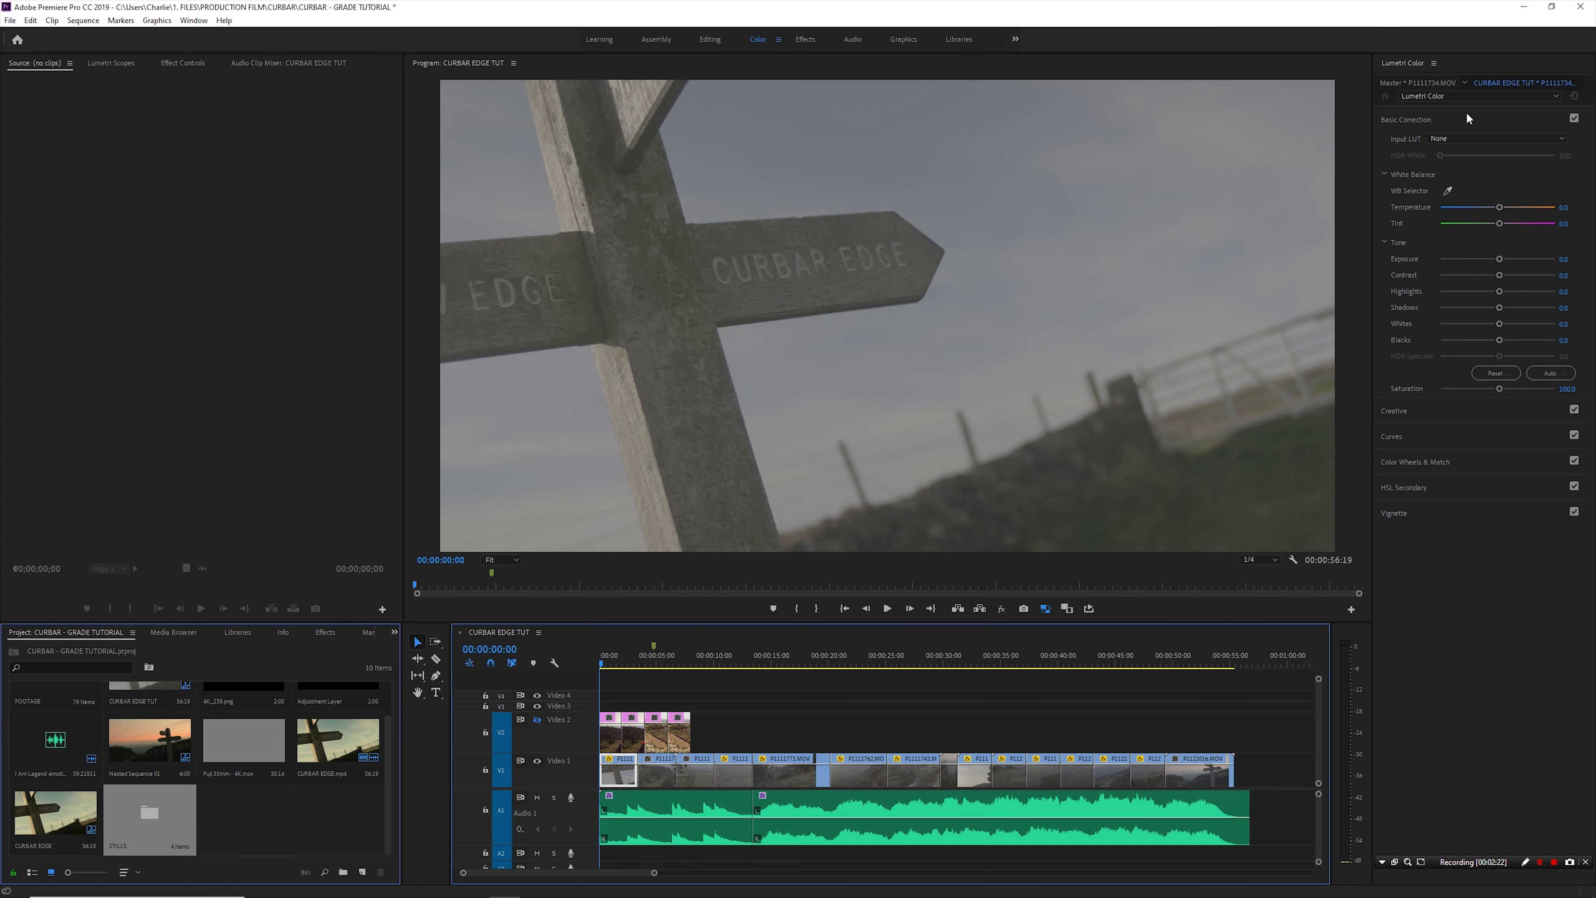
Load VLog_to_V709_forV35_ver100.cube from the VLOG folder as the clip's Input LUT
left_click(1448, 137)
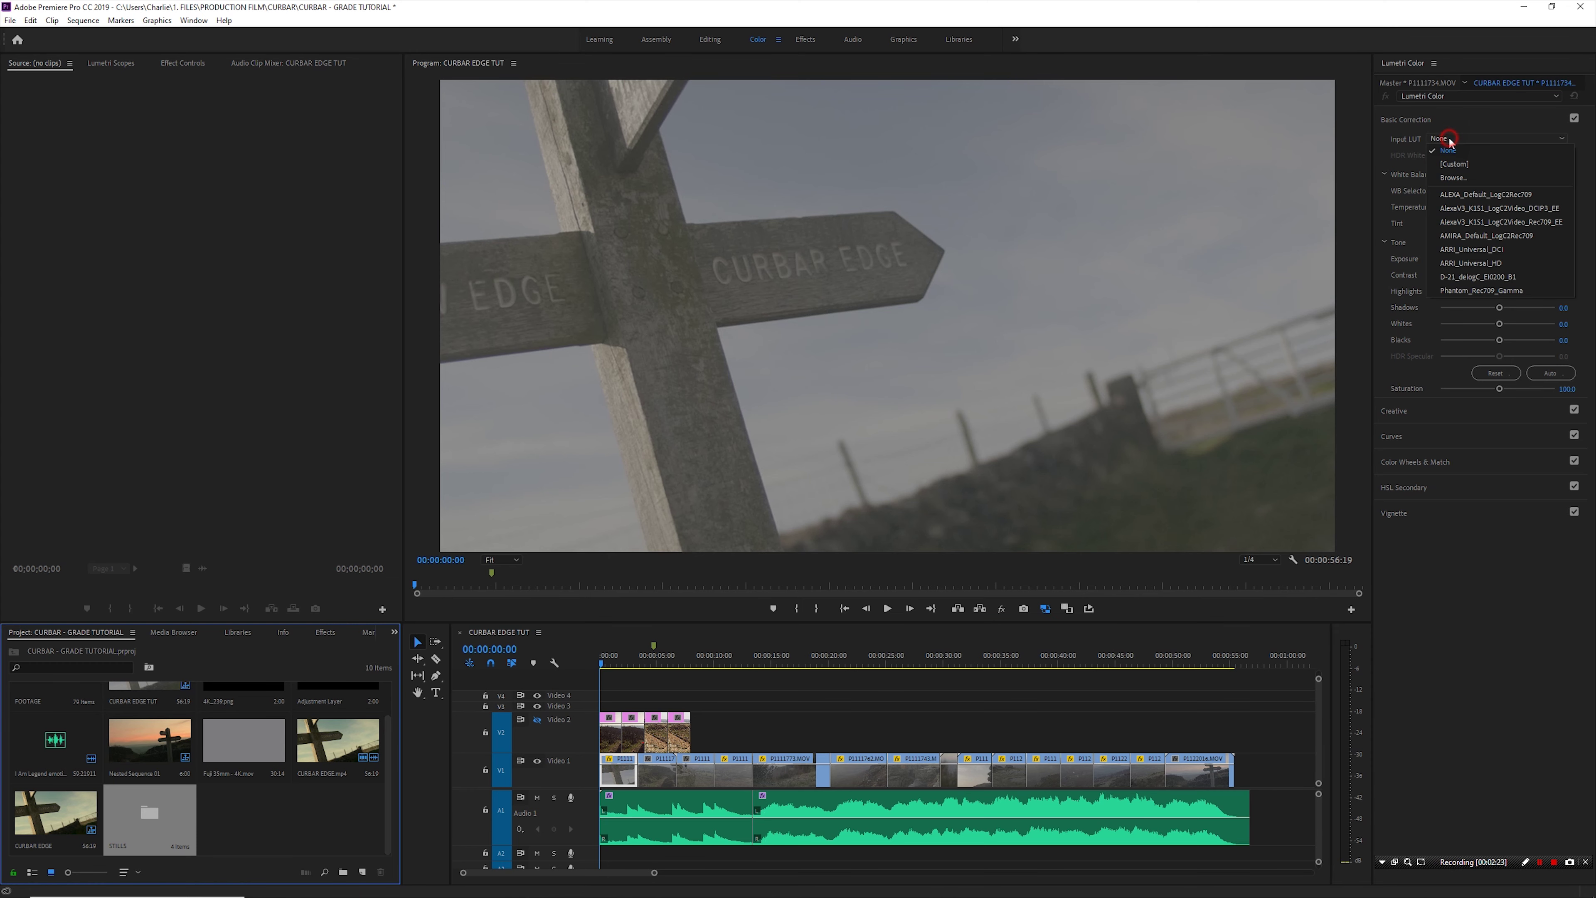
left_click(1455, 178)
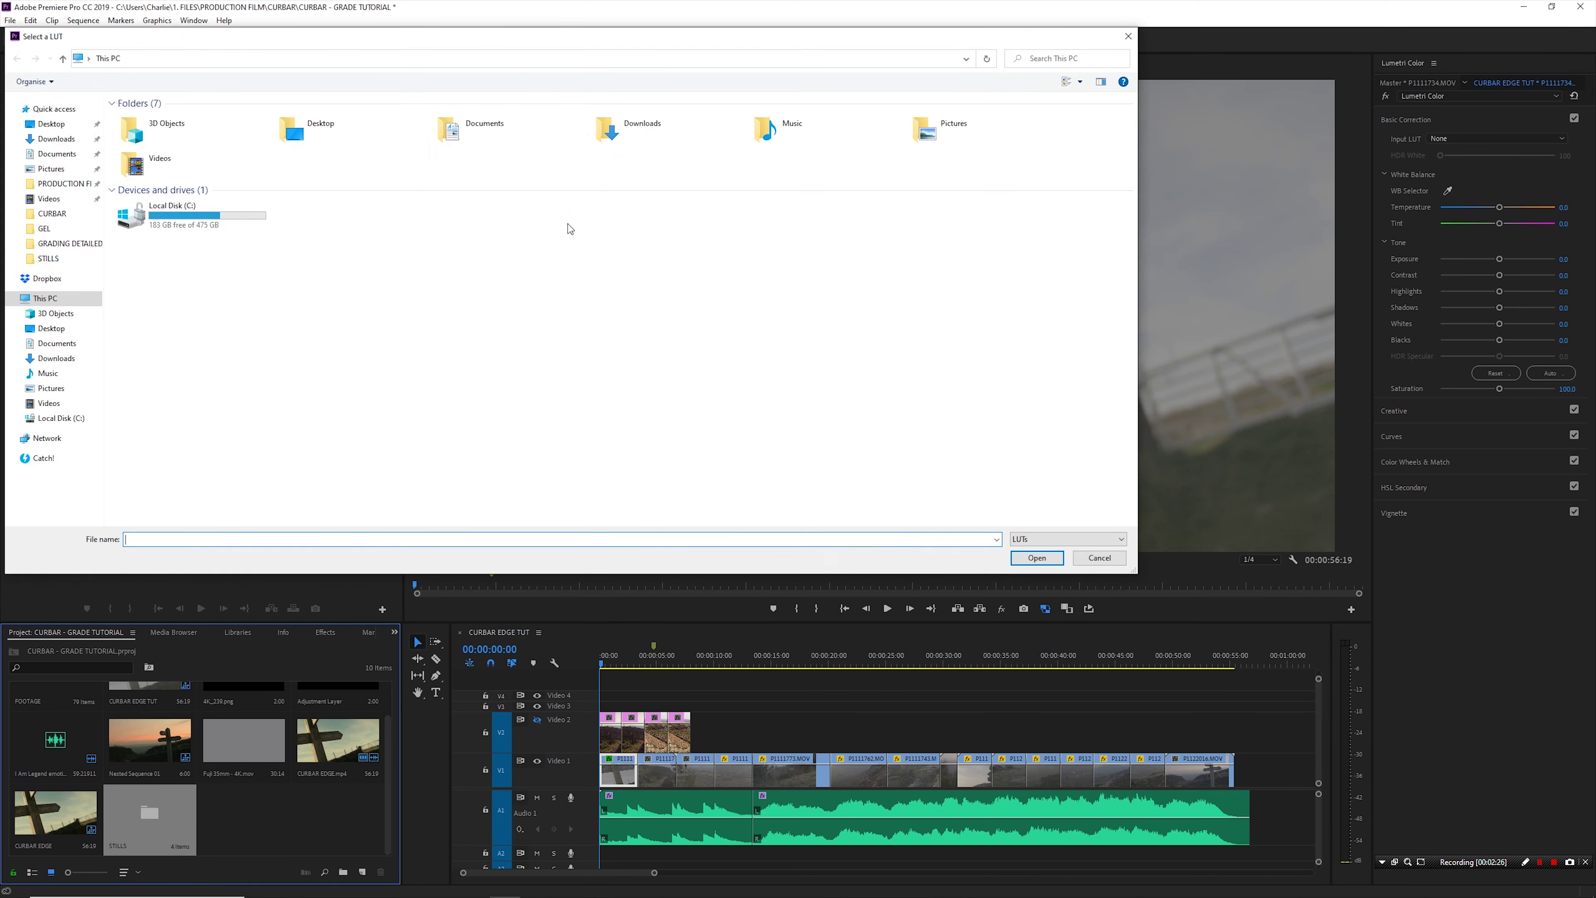
left_click(68, 184)
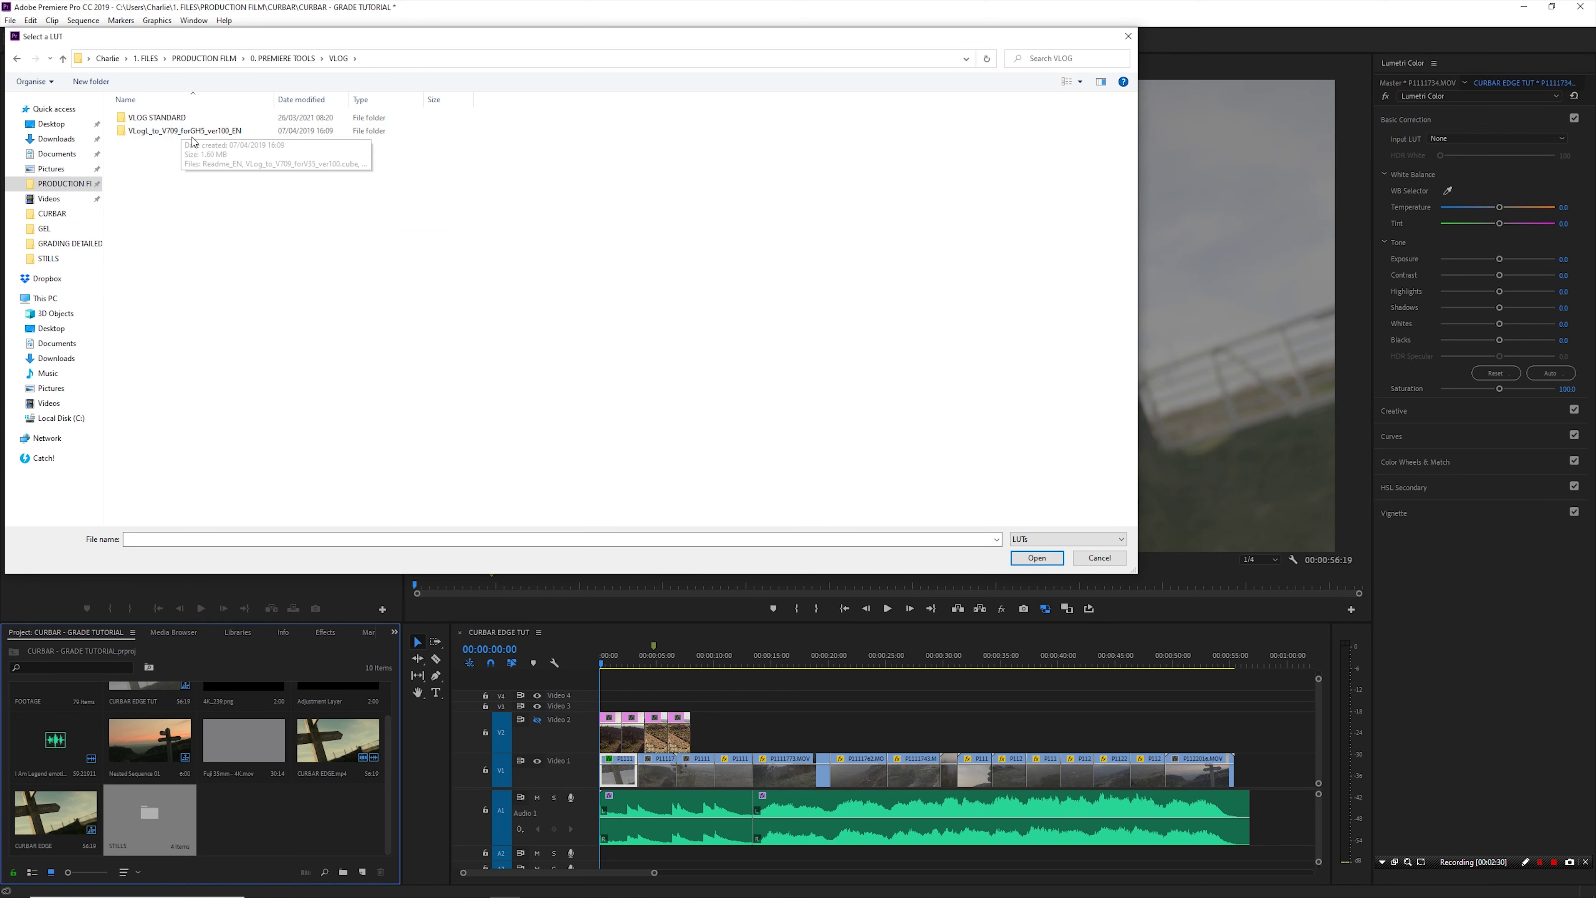
double_click(199, 132)
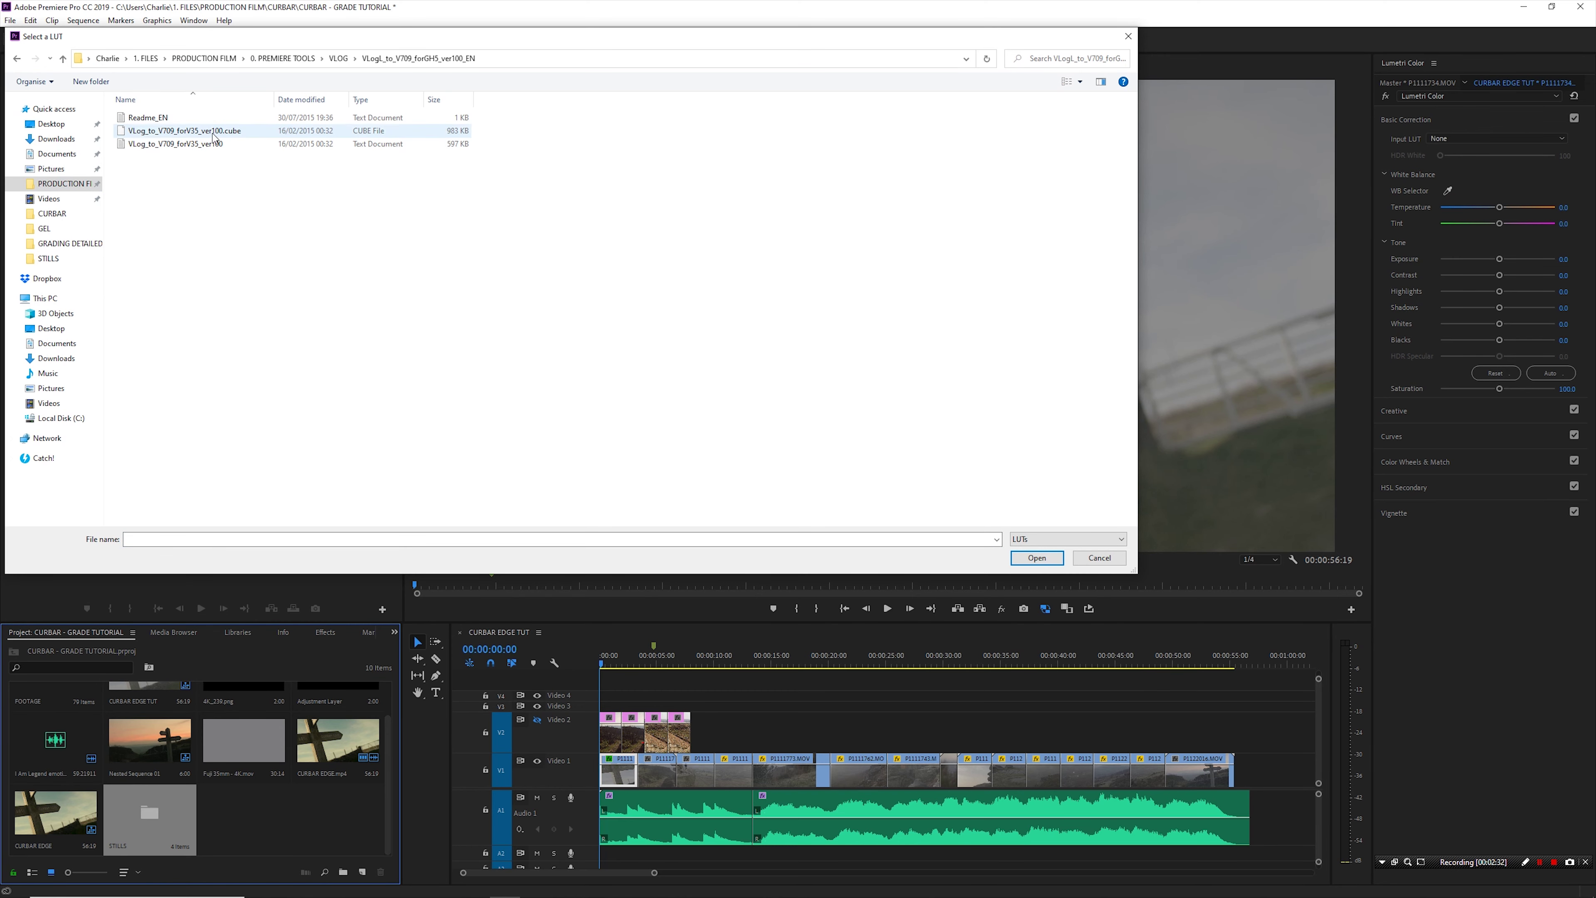
double_click(226, 132)
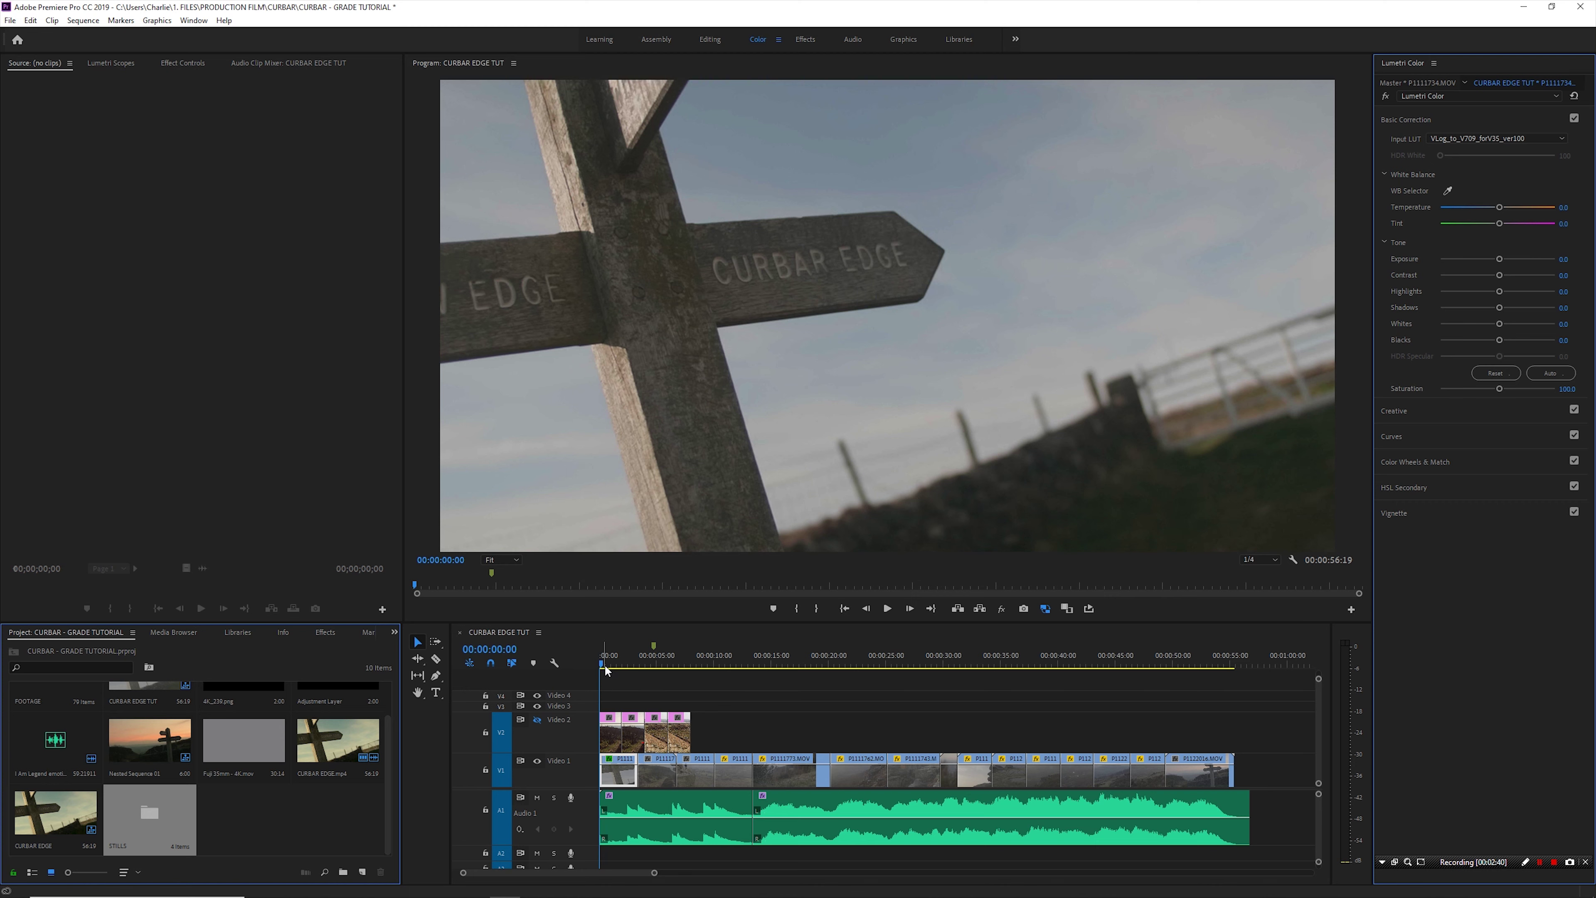
Show Lumetri Scopes, raise Contrast to 62.2 and lower Shadows to -35.1
left_click(114, 64)
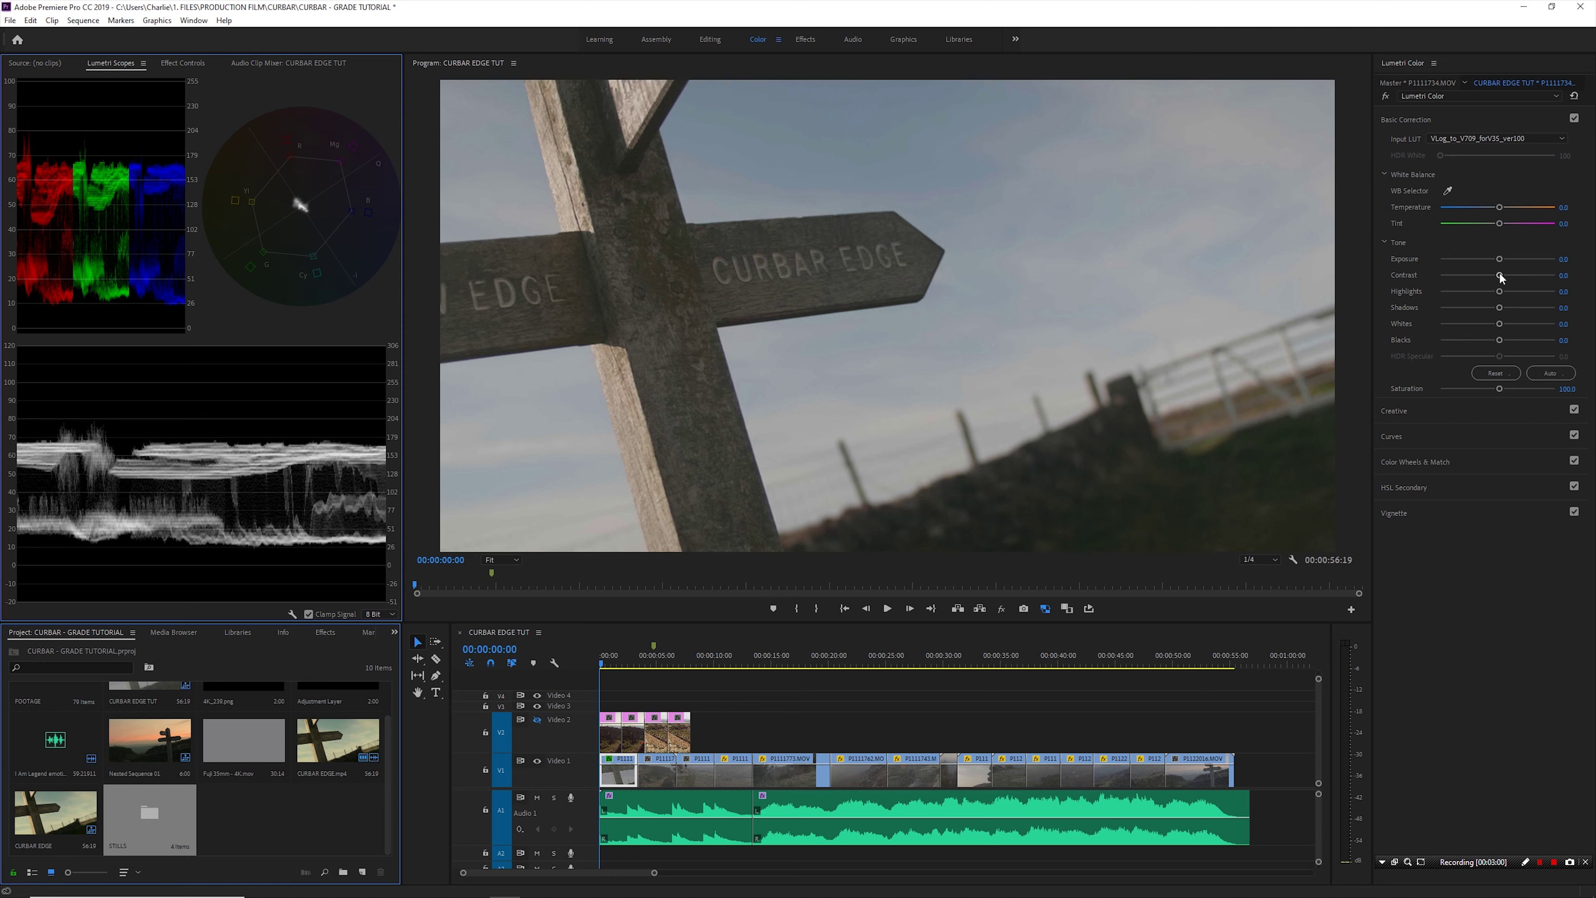
left_click_drag(1500, 276, 1532, 275)
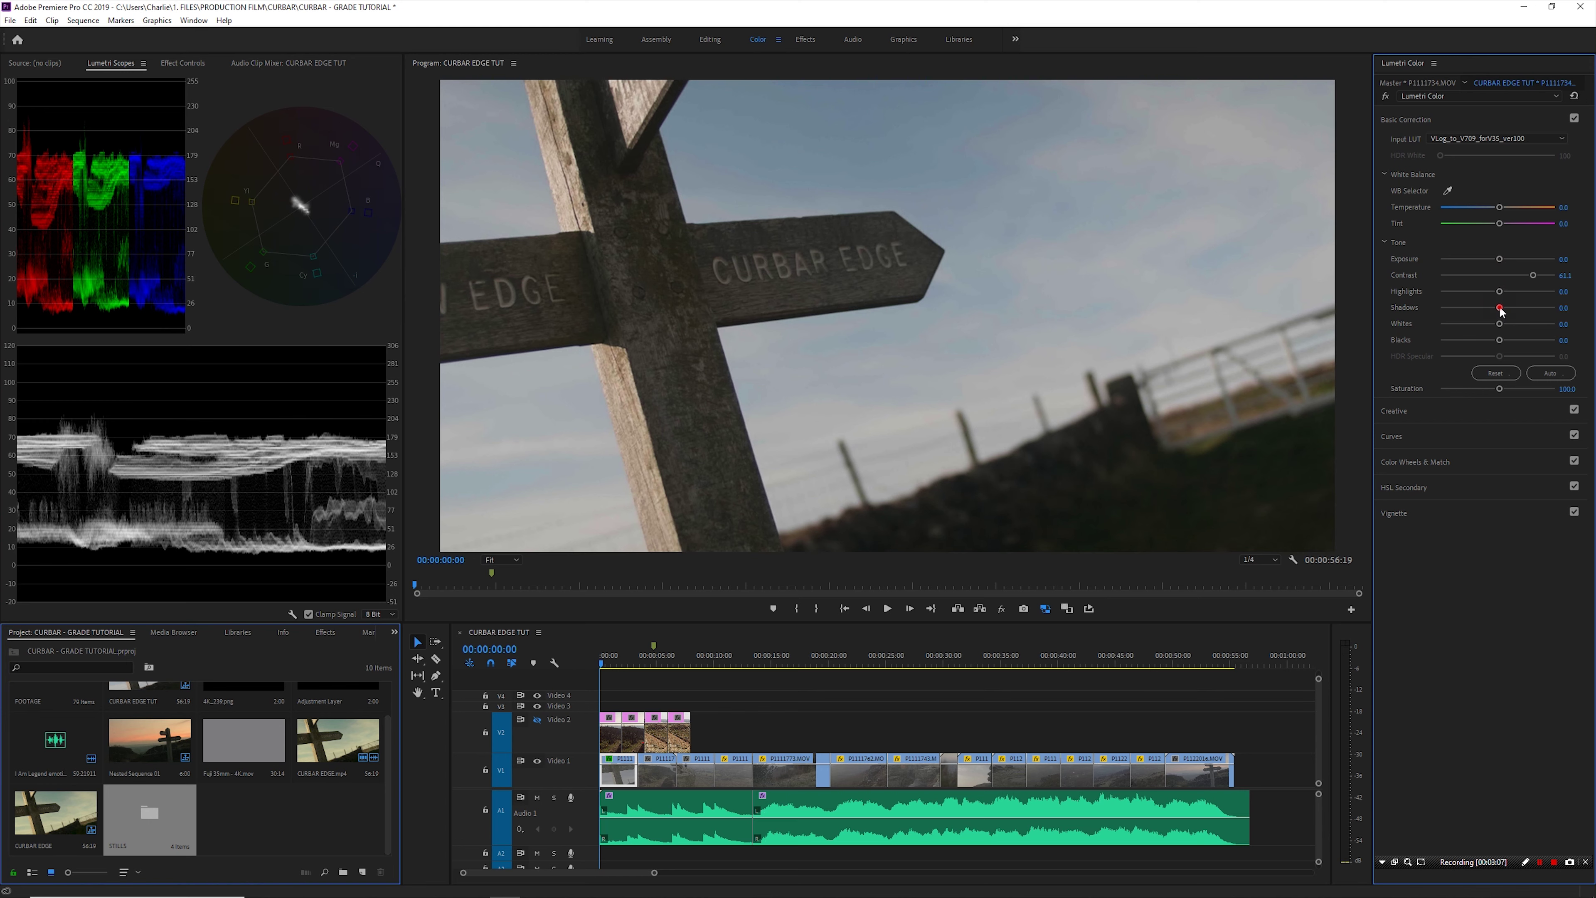
left_click_drag(1500, 308, 1477, 307)
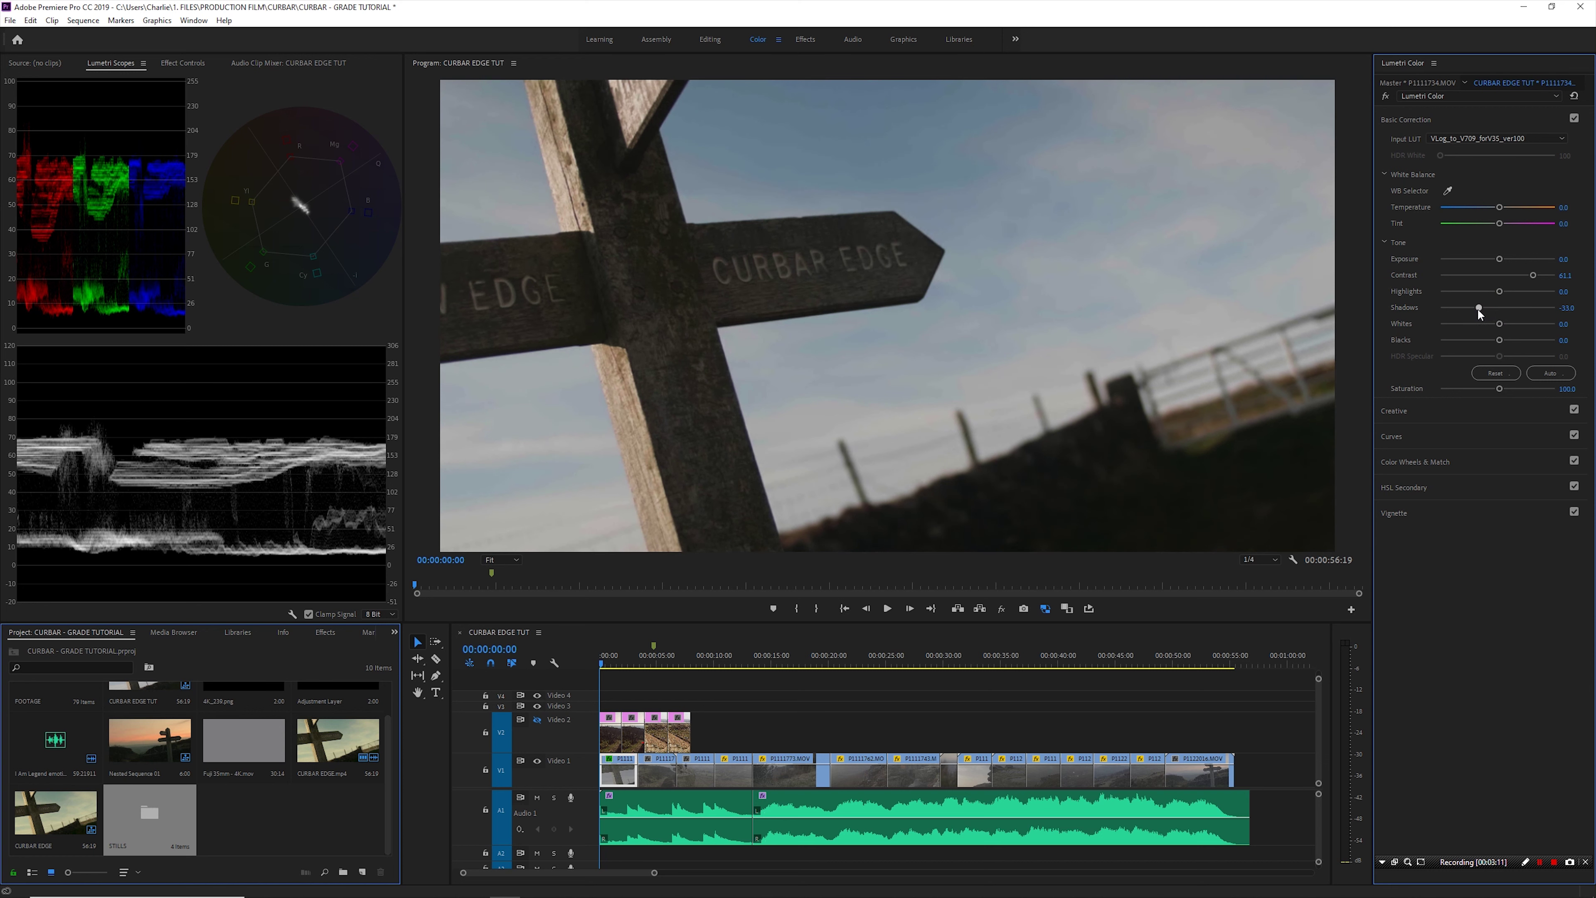
Tint the signpost clip's highlights toward warm yellow using the Highlights colour wheel
left_click(1483, 462)
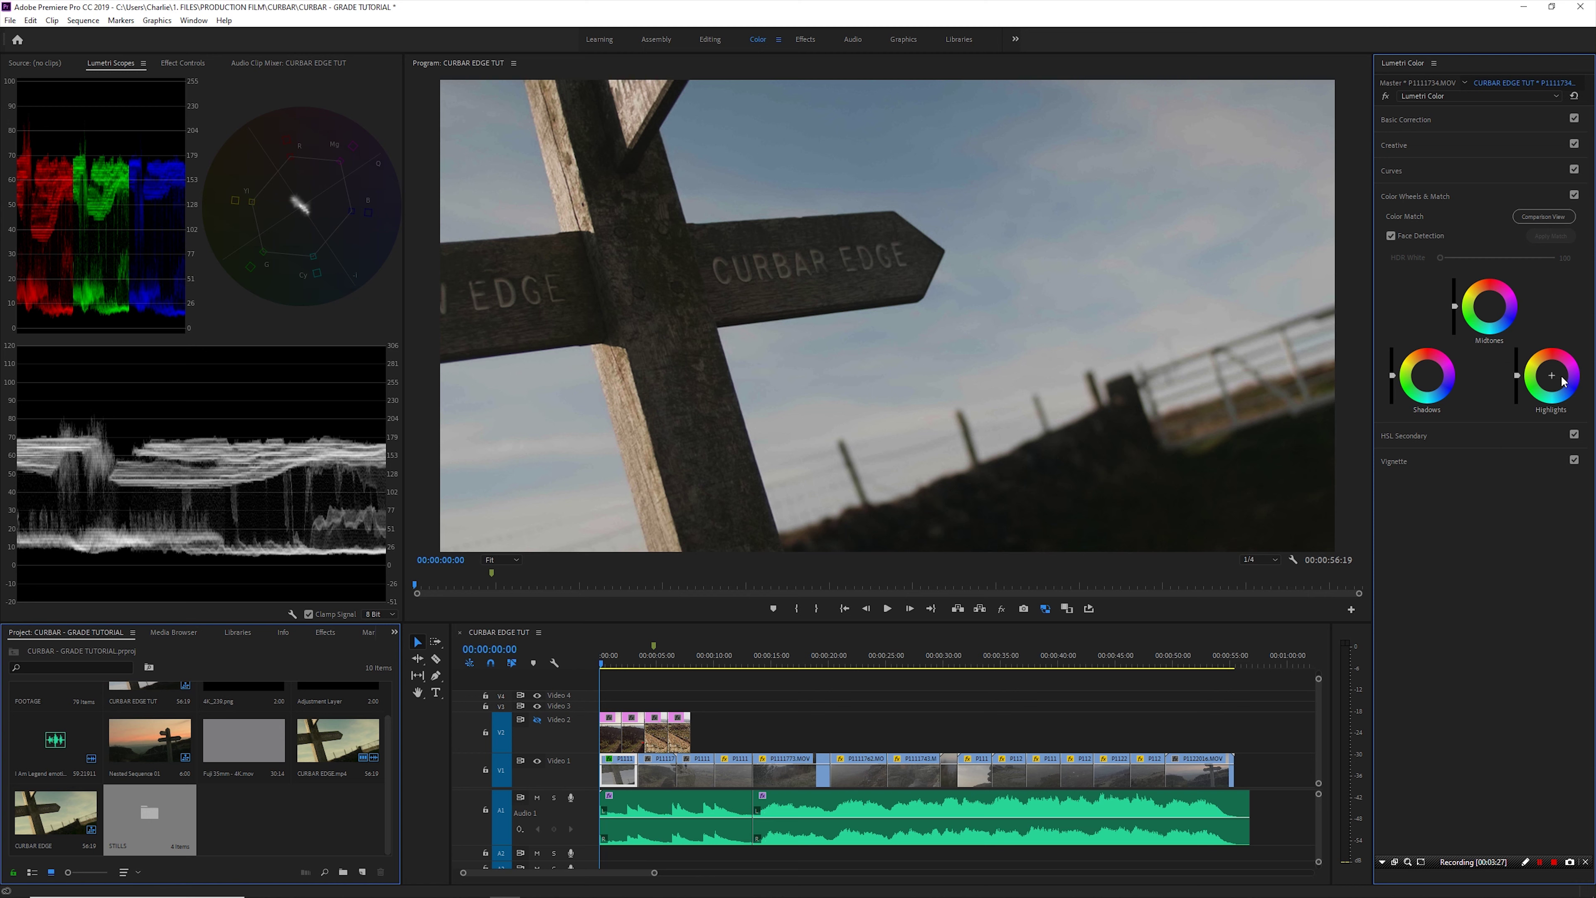
left_click_drag(1556, 382, 1554, 379)
left_click_drag(1552, 375, 1547, 372)
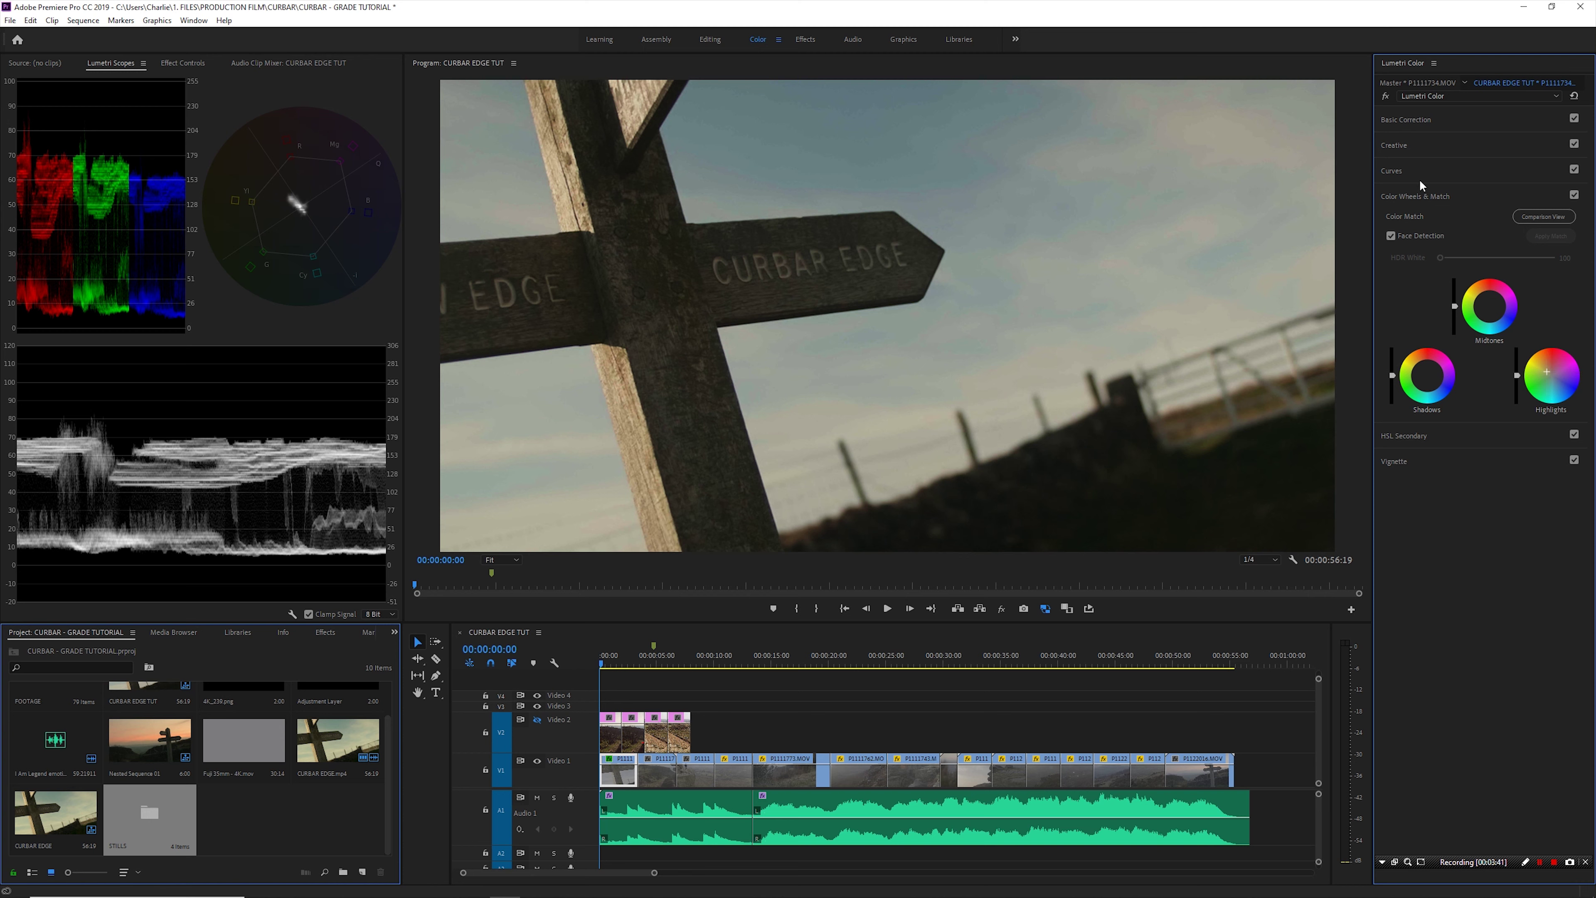
Sample the sky in Hue vs Sat, raise its blue saturation, and turn off proxies
left_click(1463, 170)
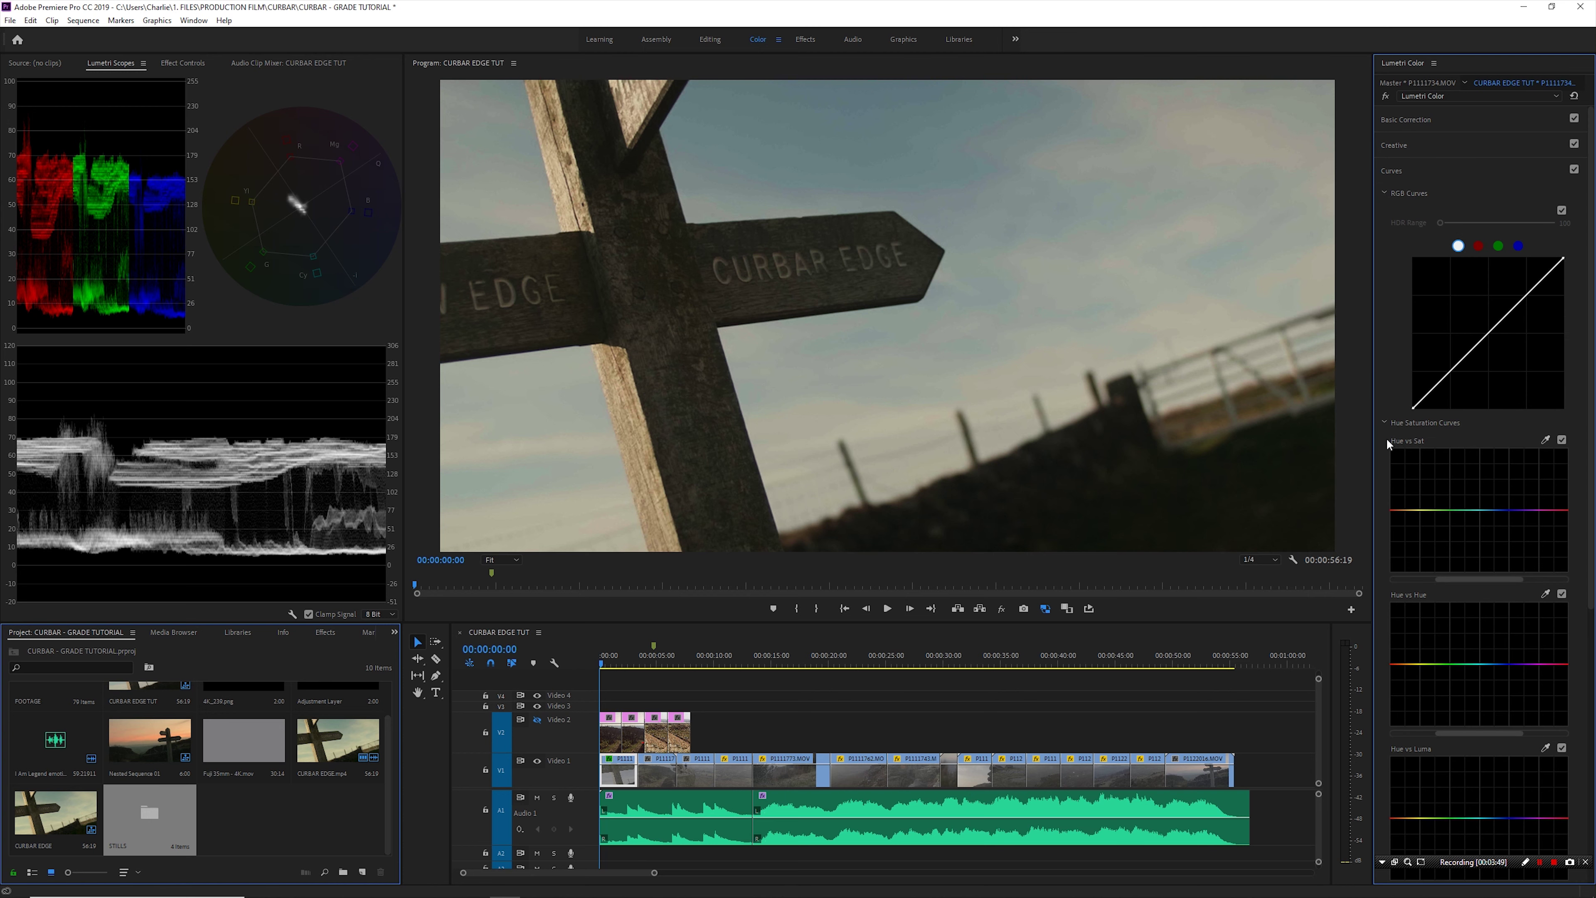
left_click(1546, 440)
left_click(920, 157)
left_click_drag(1493, 510, 1489, 488)
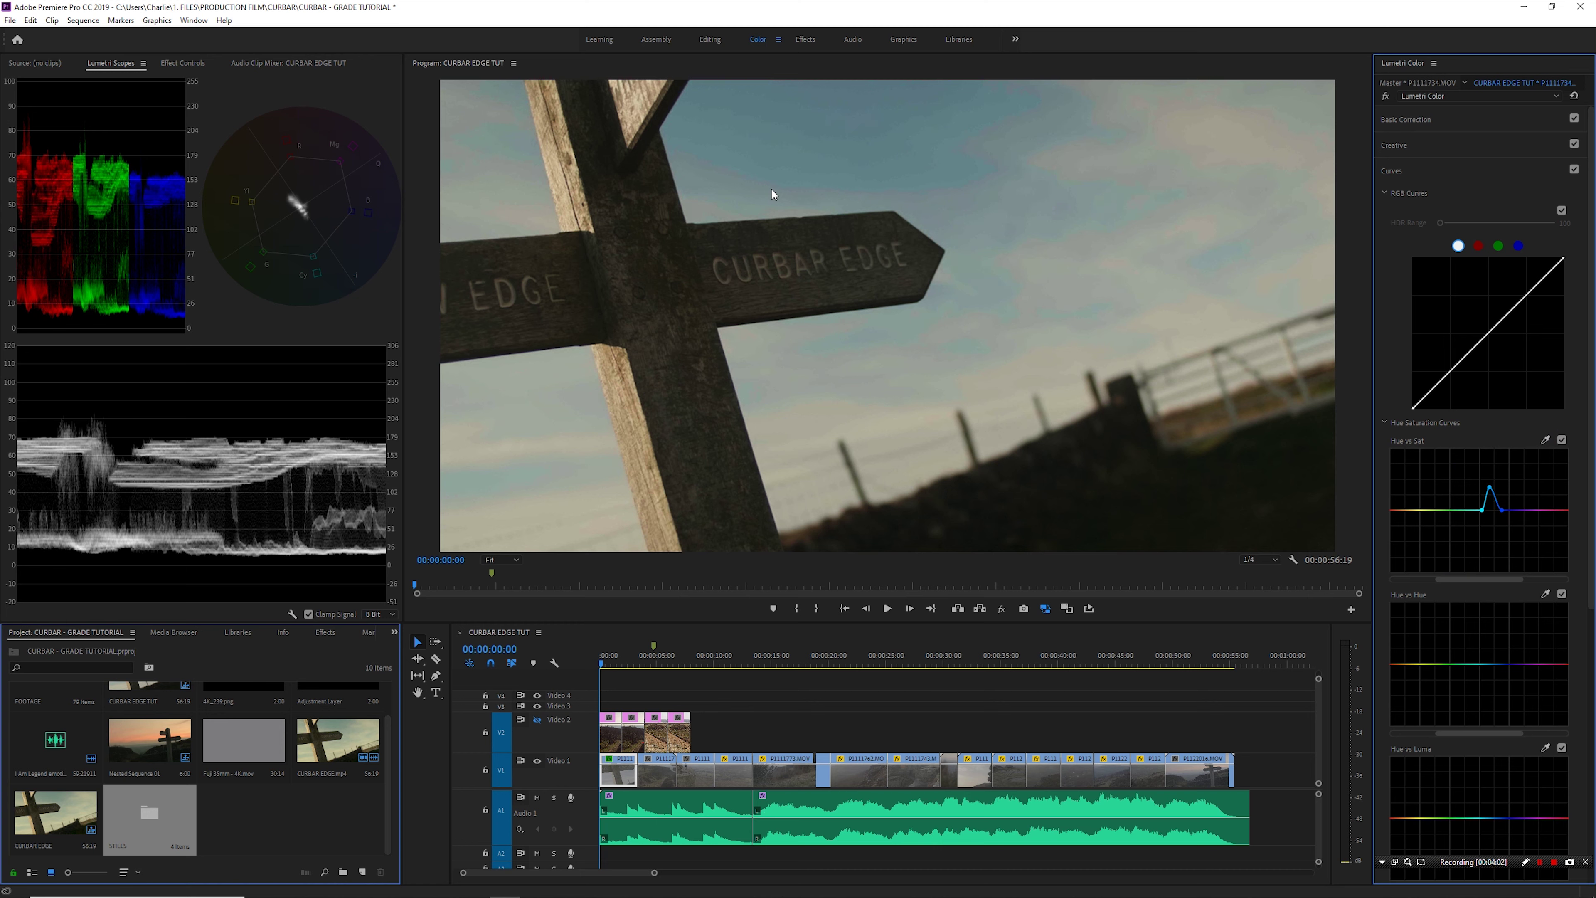
left_click(1046, 608)
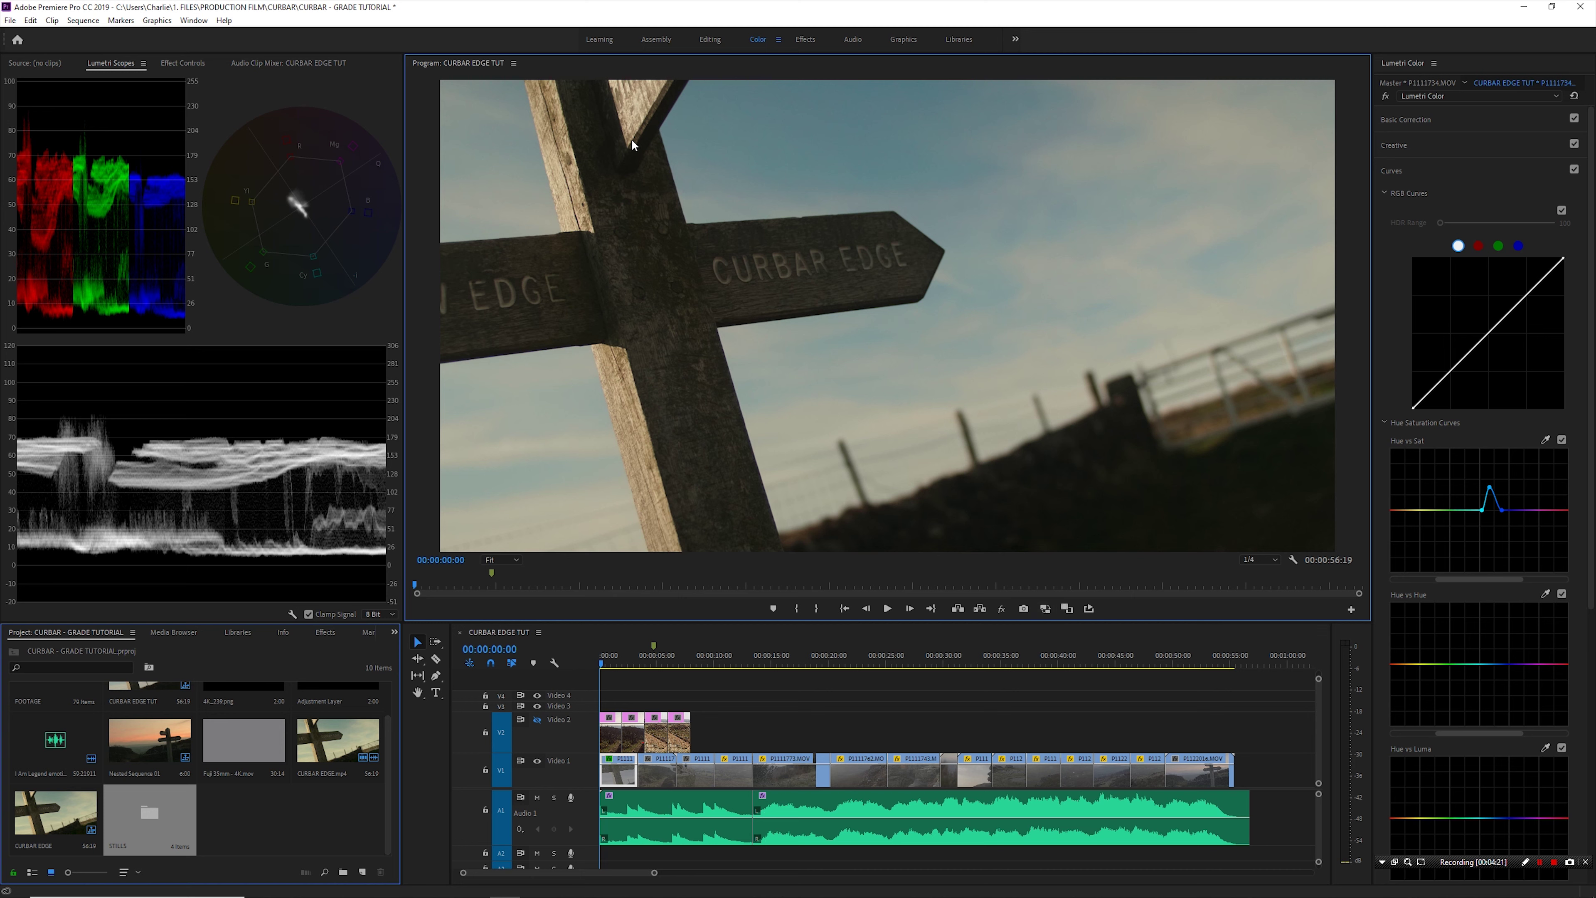
In Basic Correction, raise Whites to 35.1 and drop Blacks to about -15.7
left_click(1453, 120)
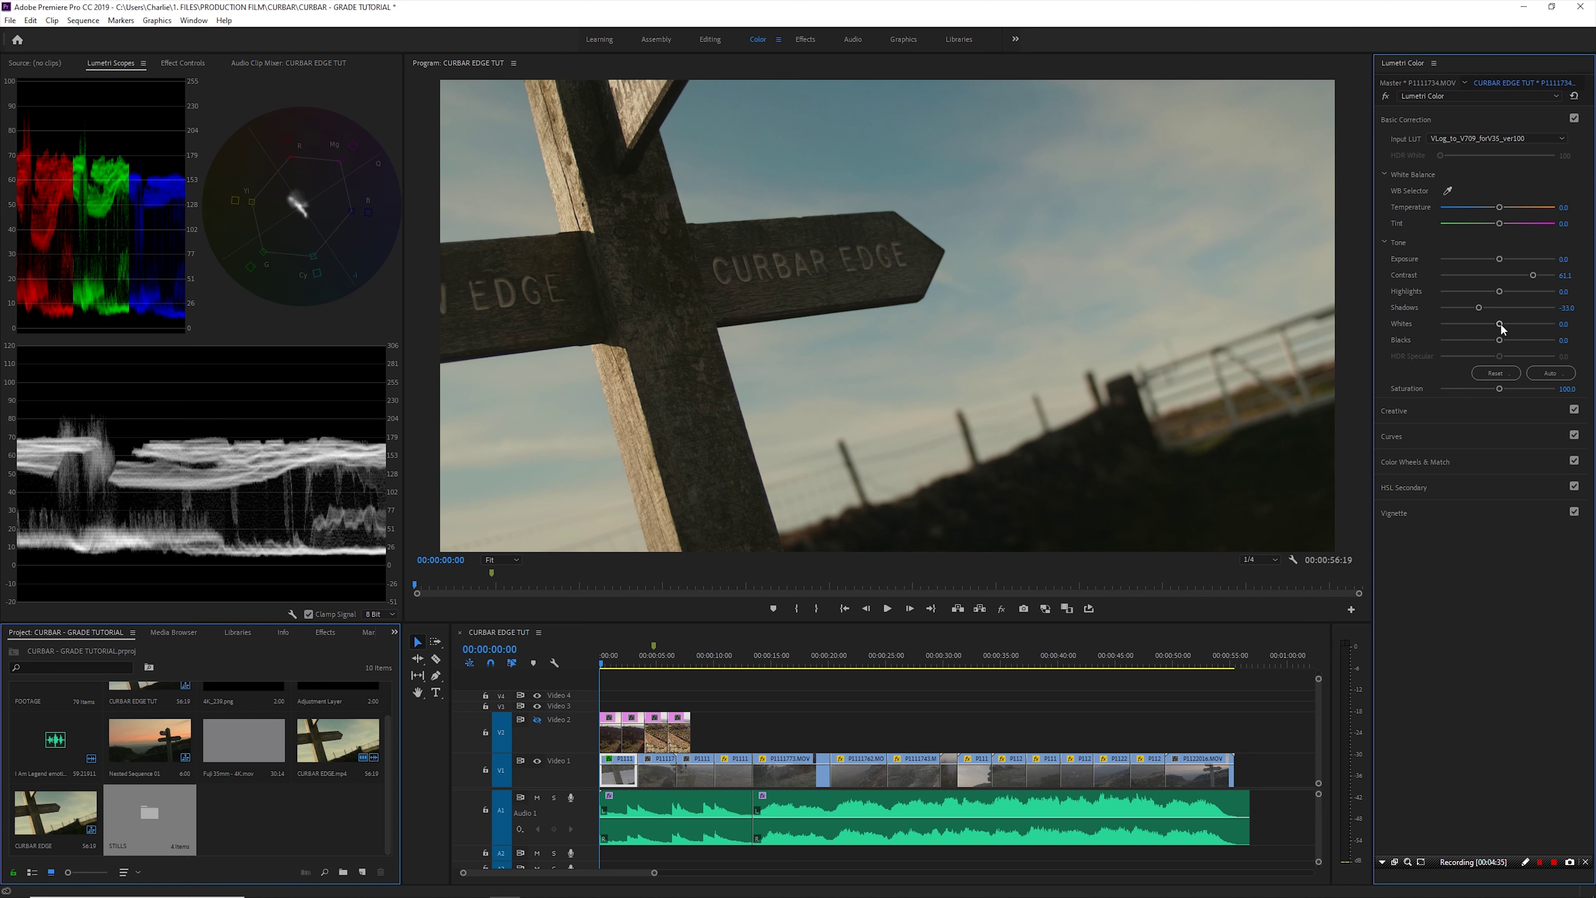
left_click_drag(1499, 324, 1518, 324)
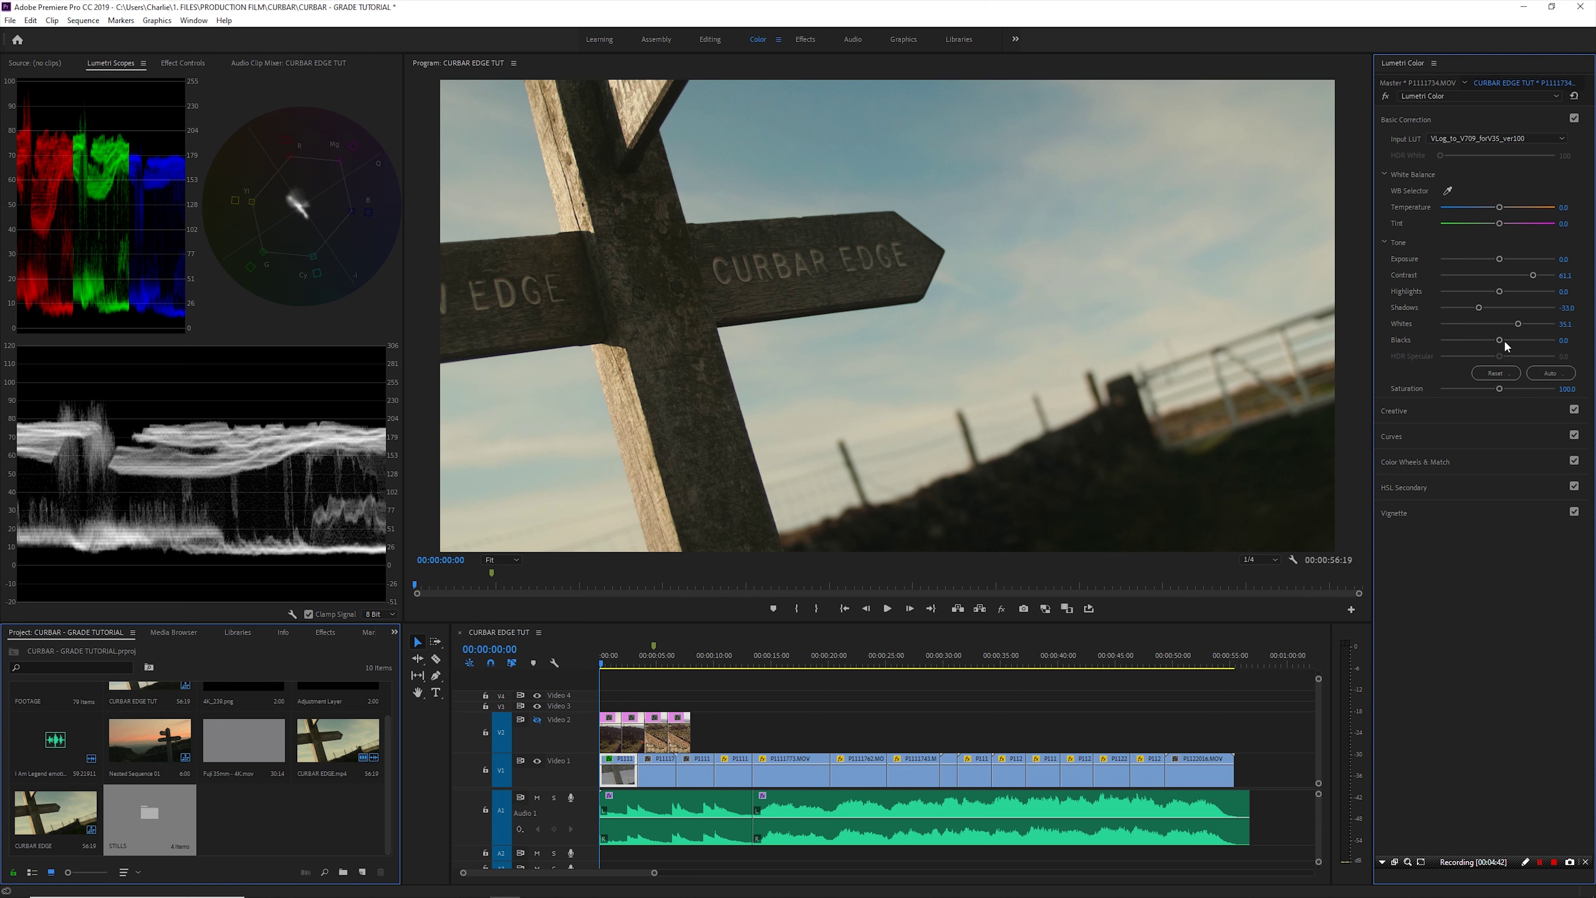
left_click_drag(1501, 340, 1488, 340)
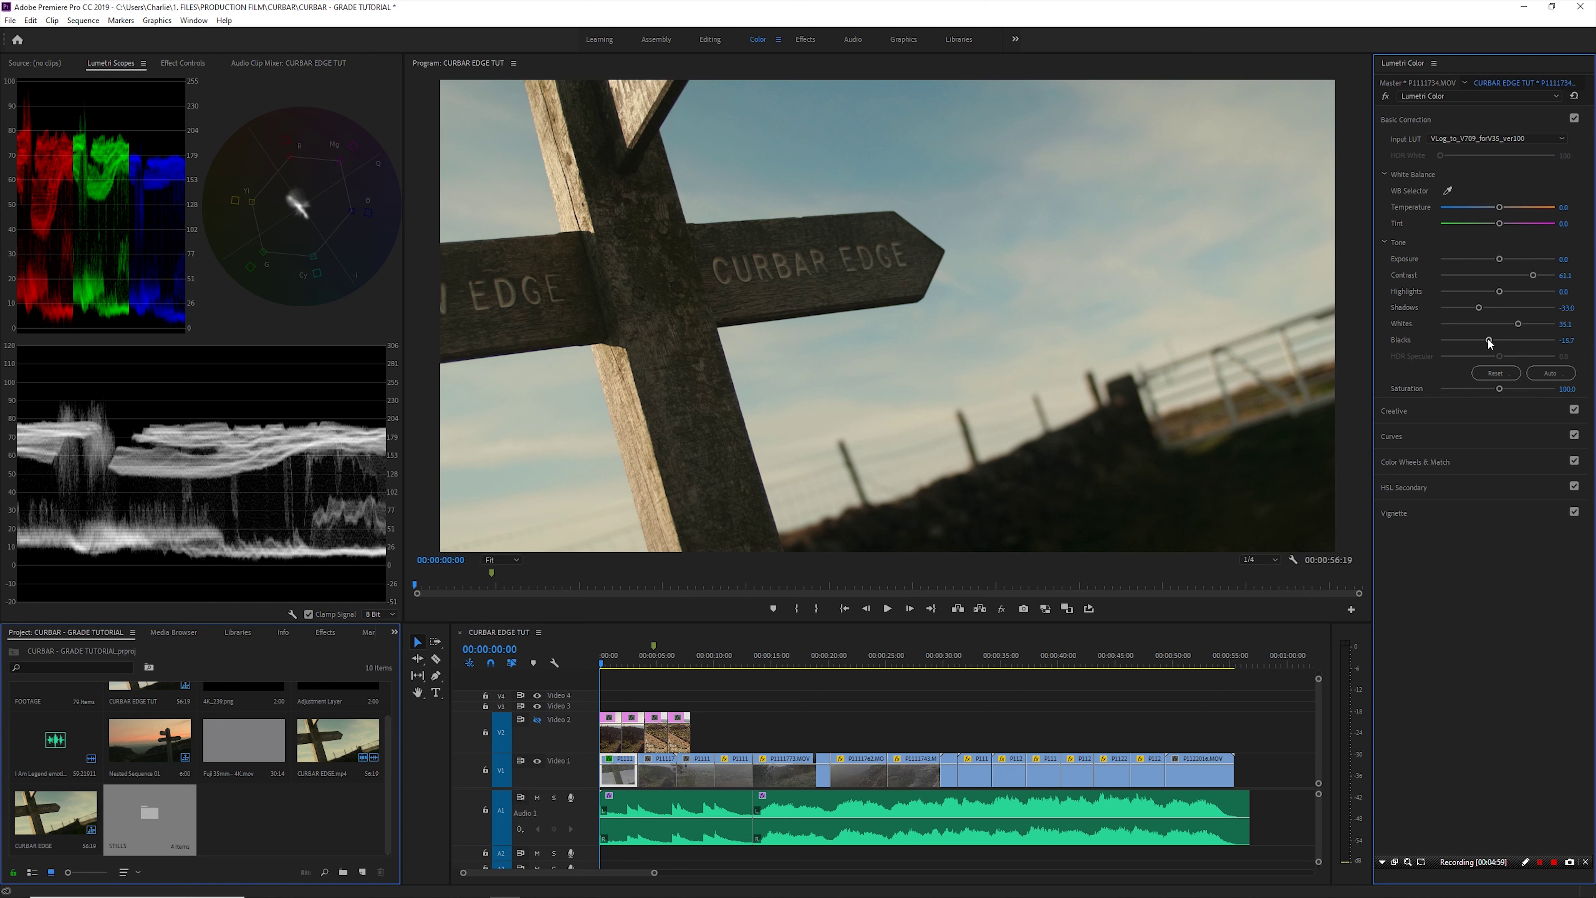
Copy the first clip and paste its Lumetri Color attributes onto P1111731.MOV
left_click(622, 772)
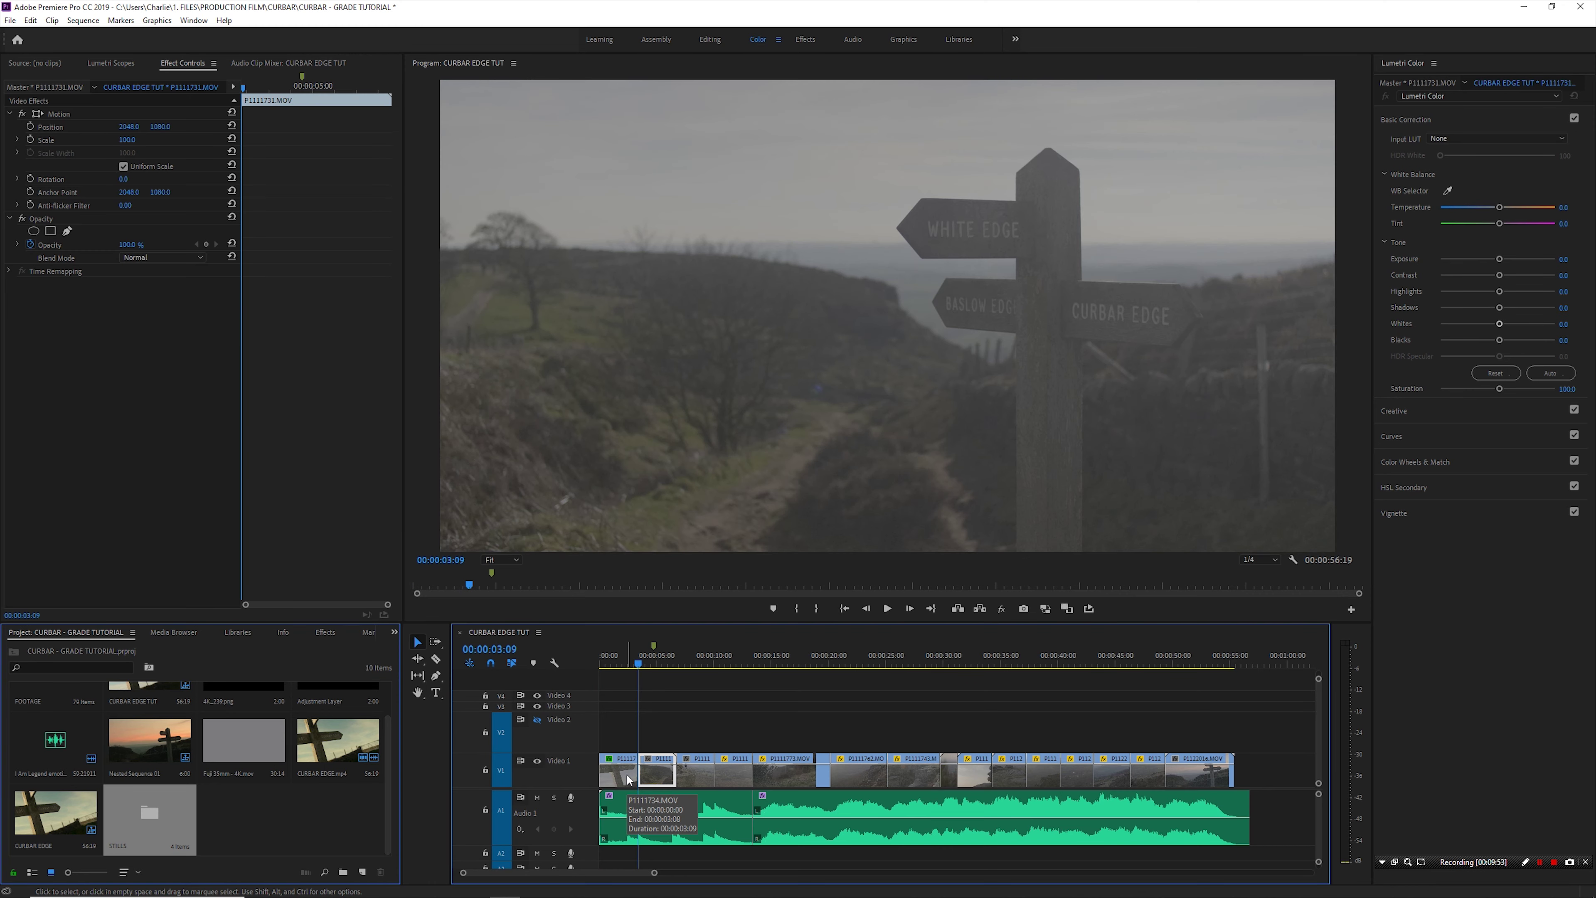
right_click(619, 772)
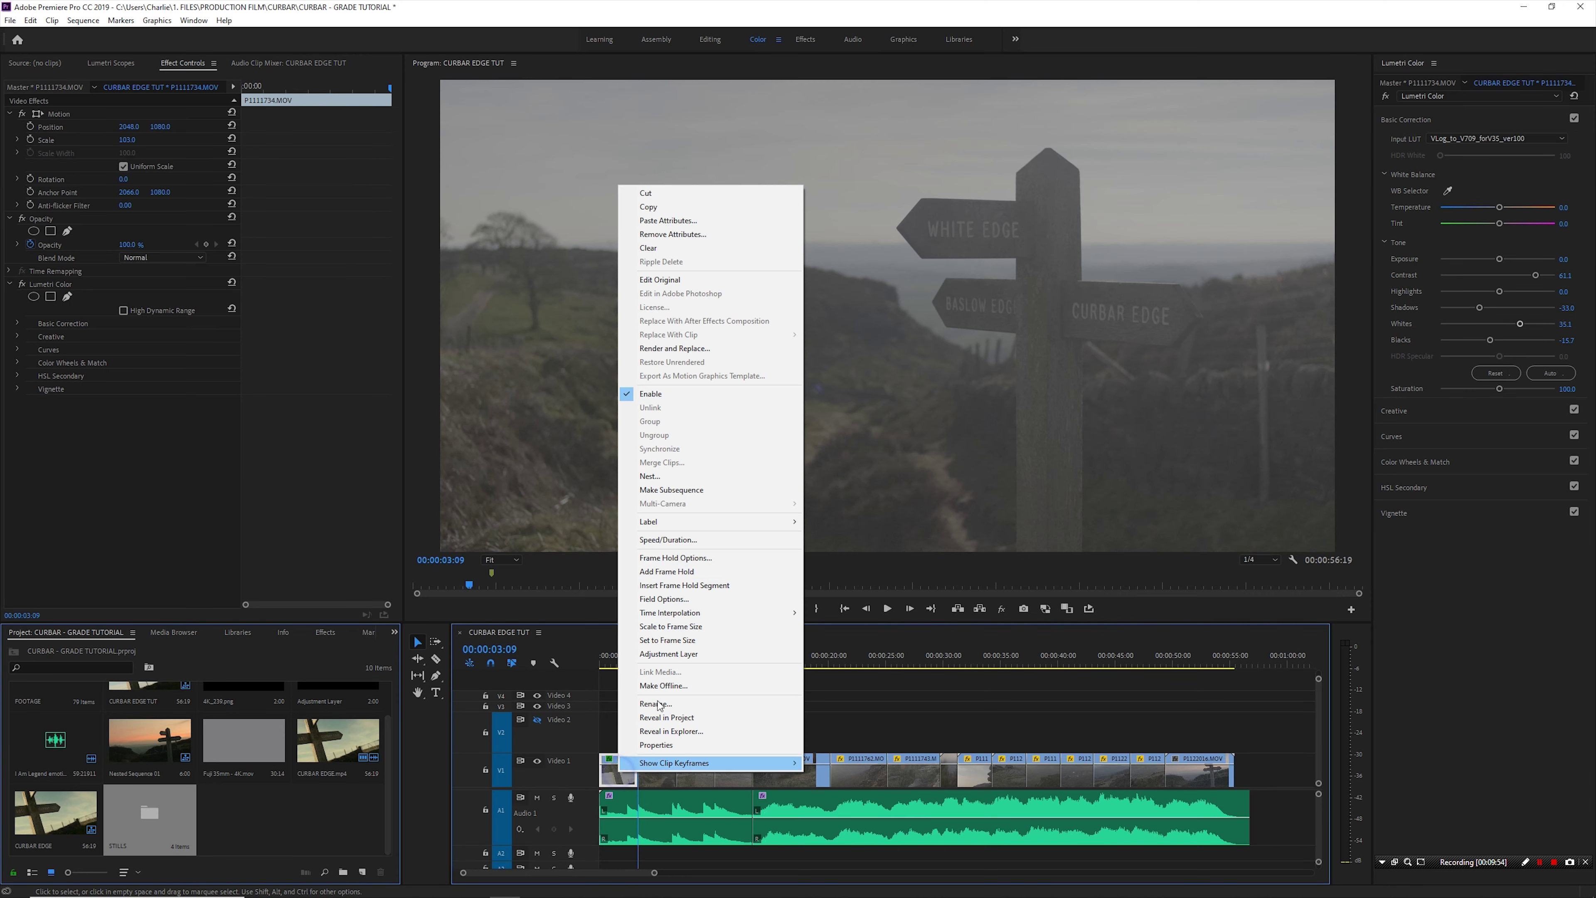
left_click(653, 207)
left_click(658, 779)
right_click(659, 778)
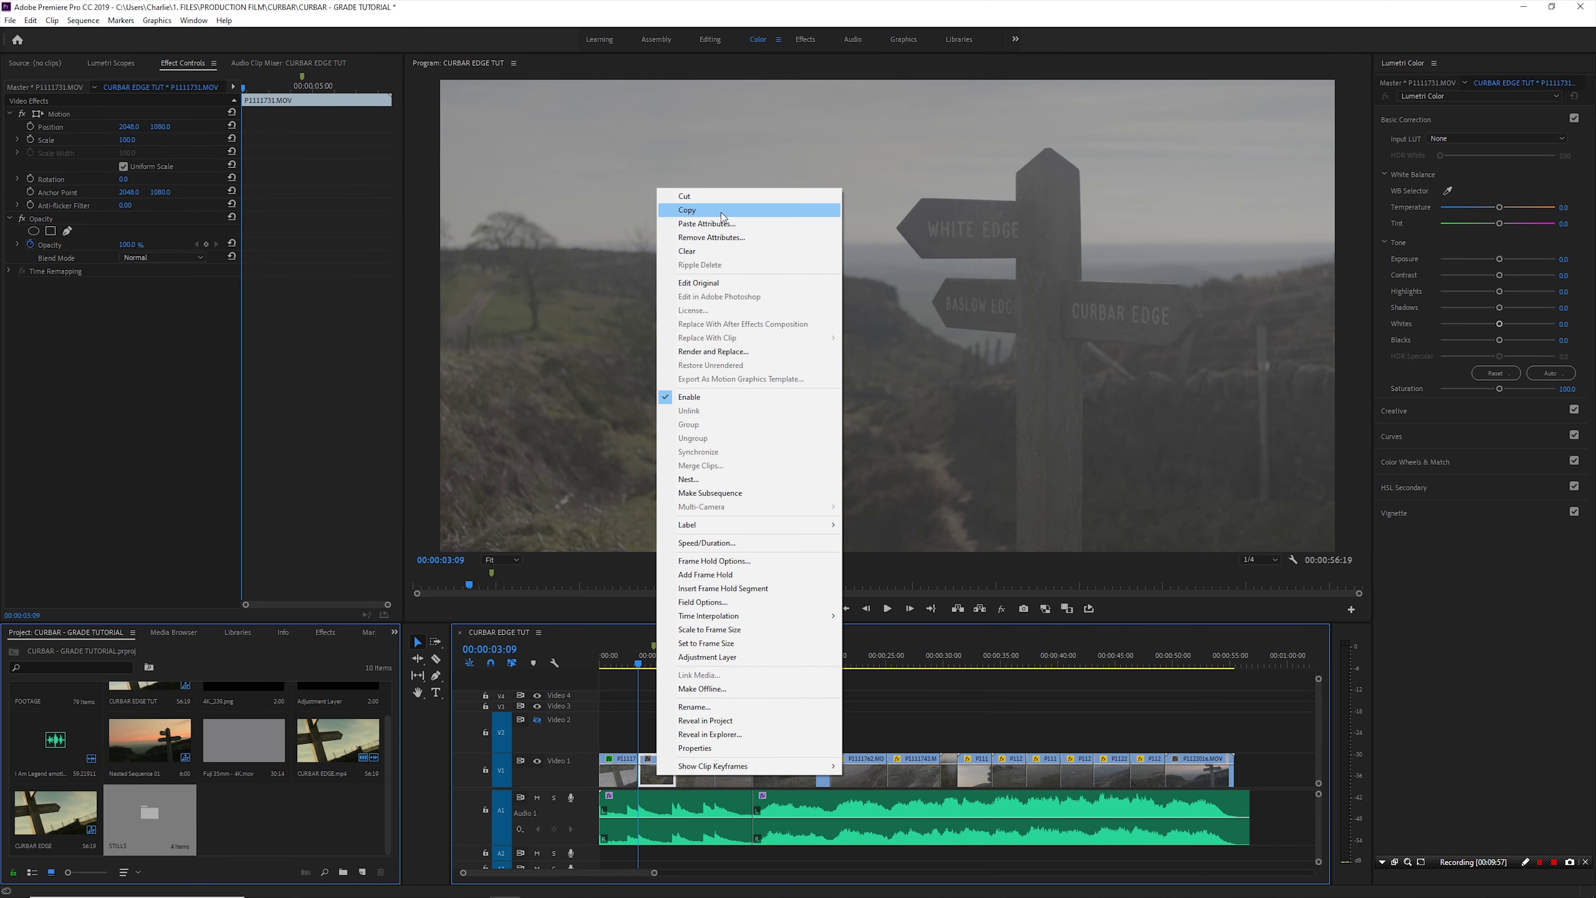
left_click(667, 221)
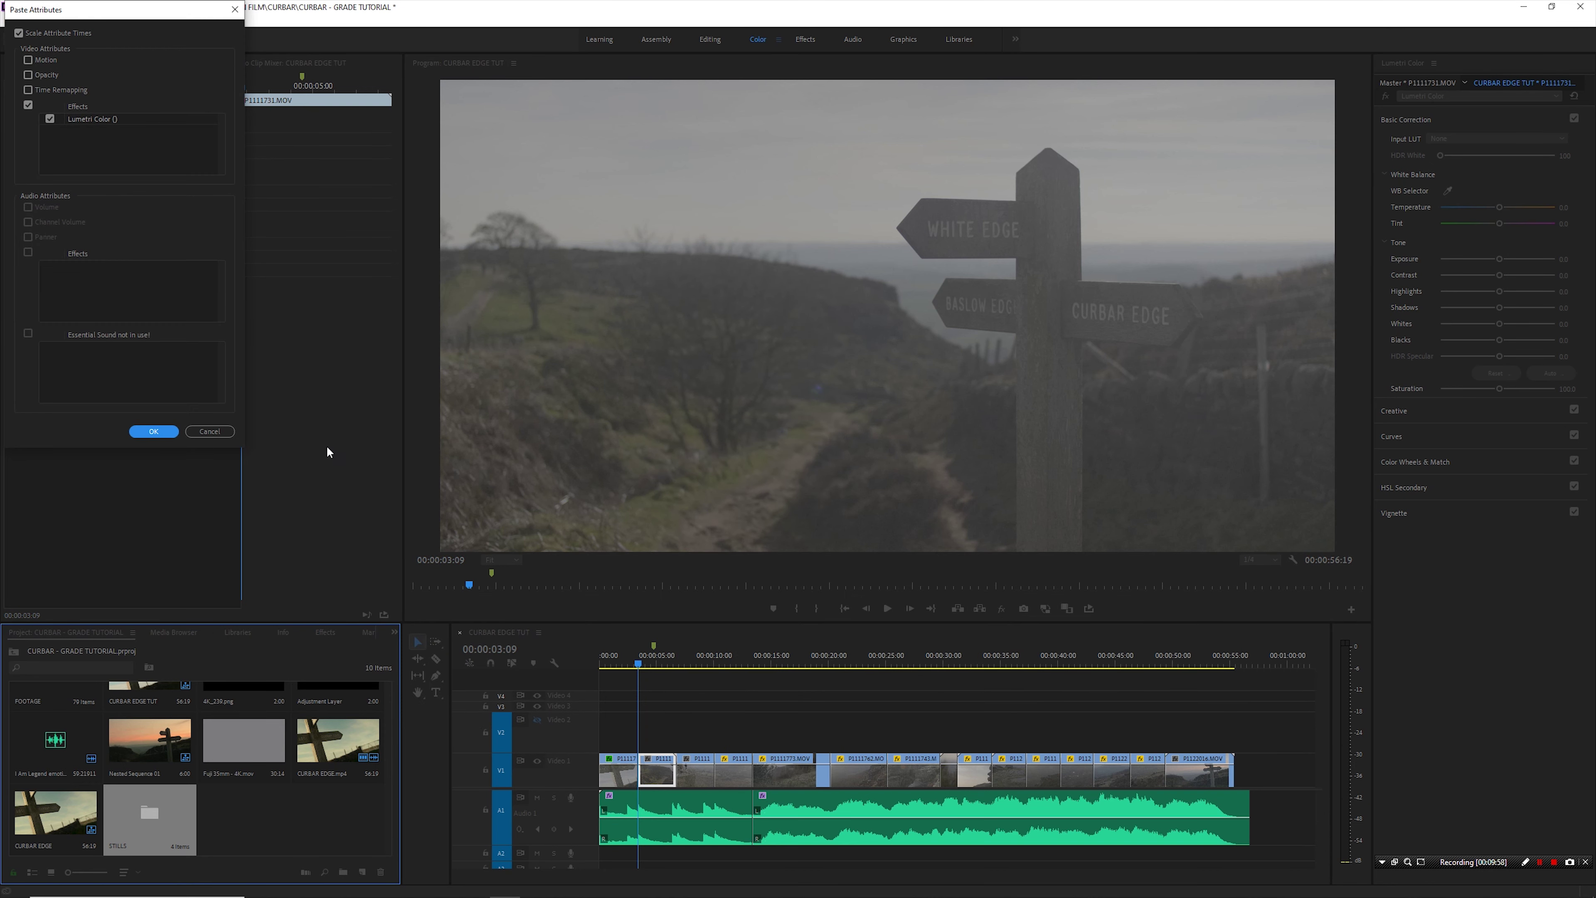
left_click(157, 432)
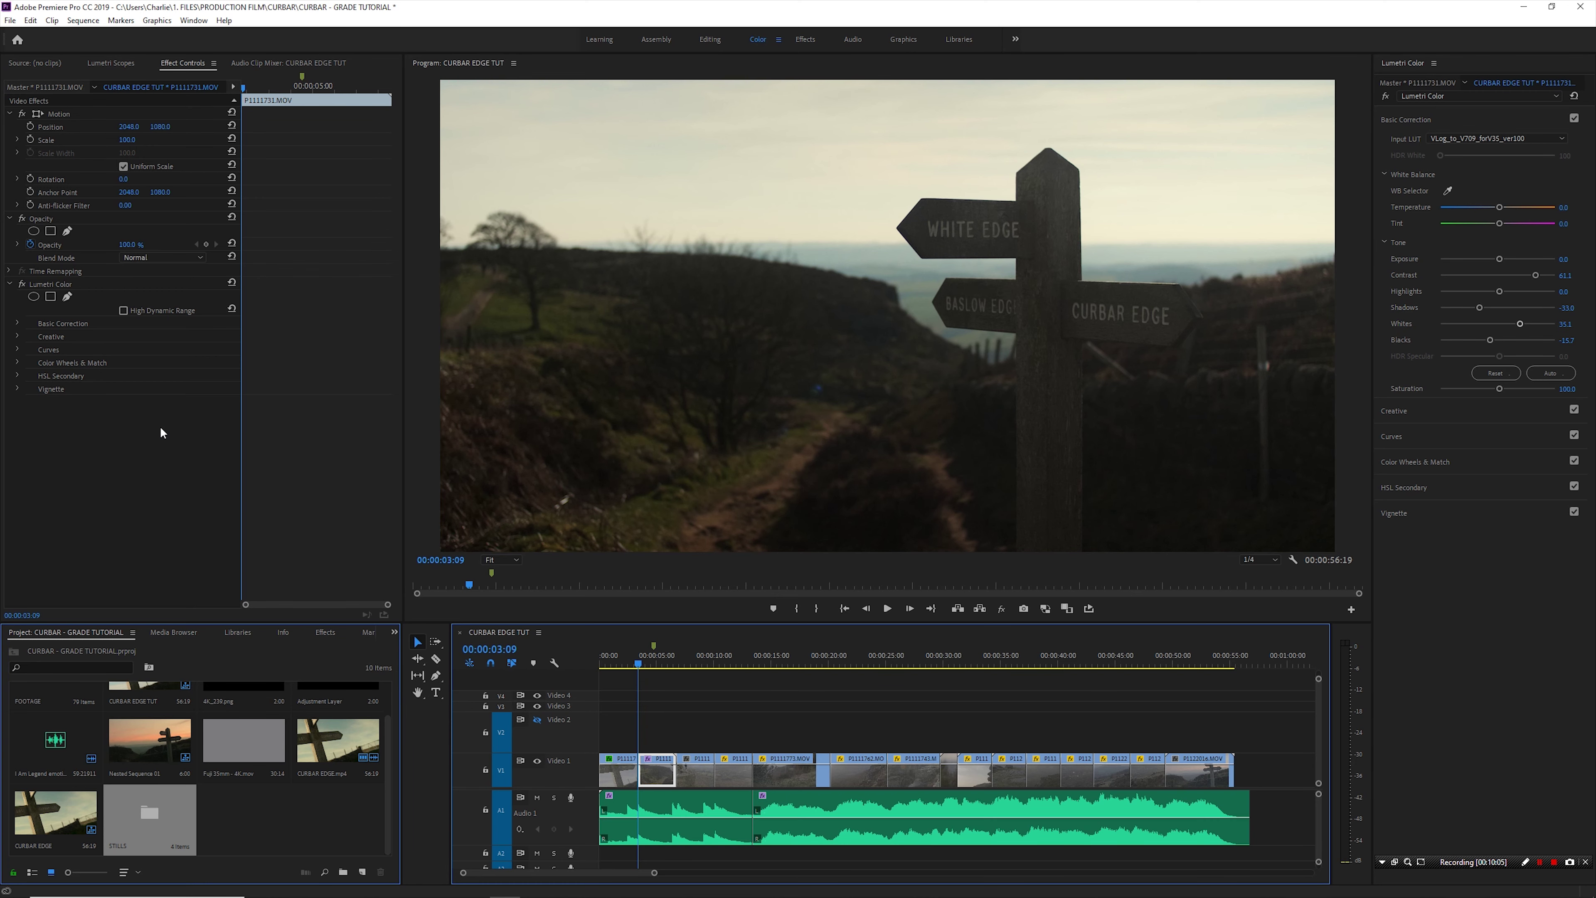
On the White Edge clip, set Whites to -23.2, Shadows to -26.5 and Saturation to 140.5
left_click(119, 64)
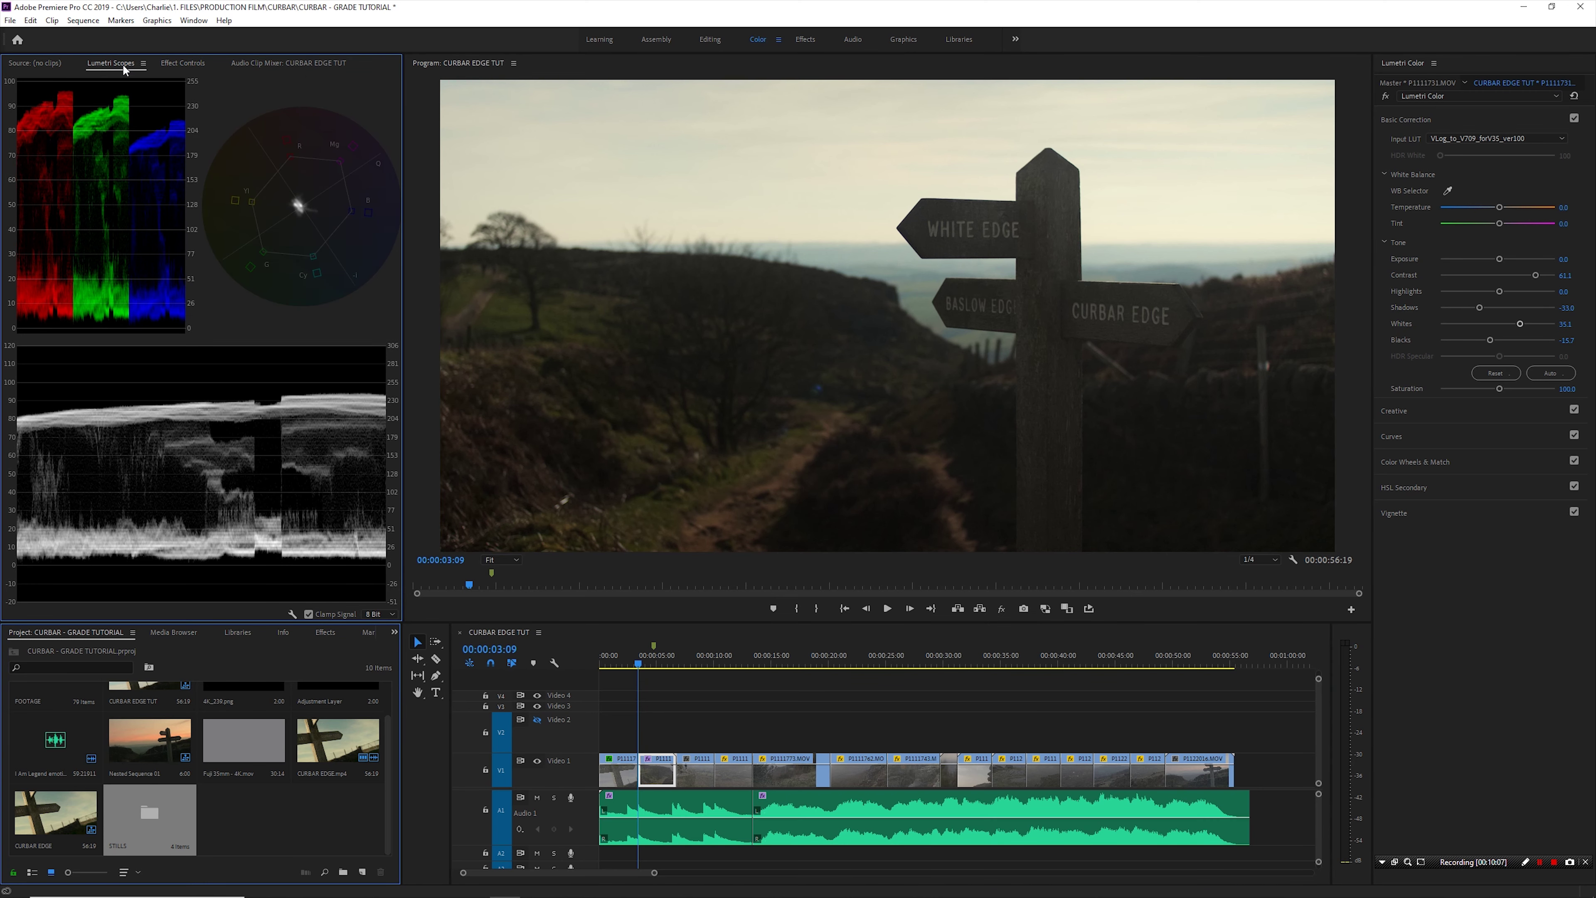
left_click(582, 643)
key("Home")
key("Down")
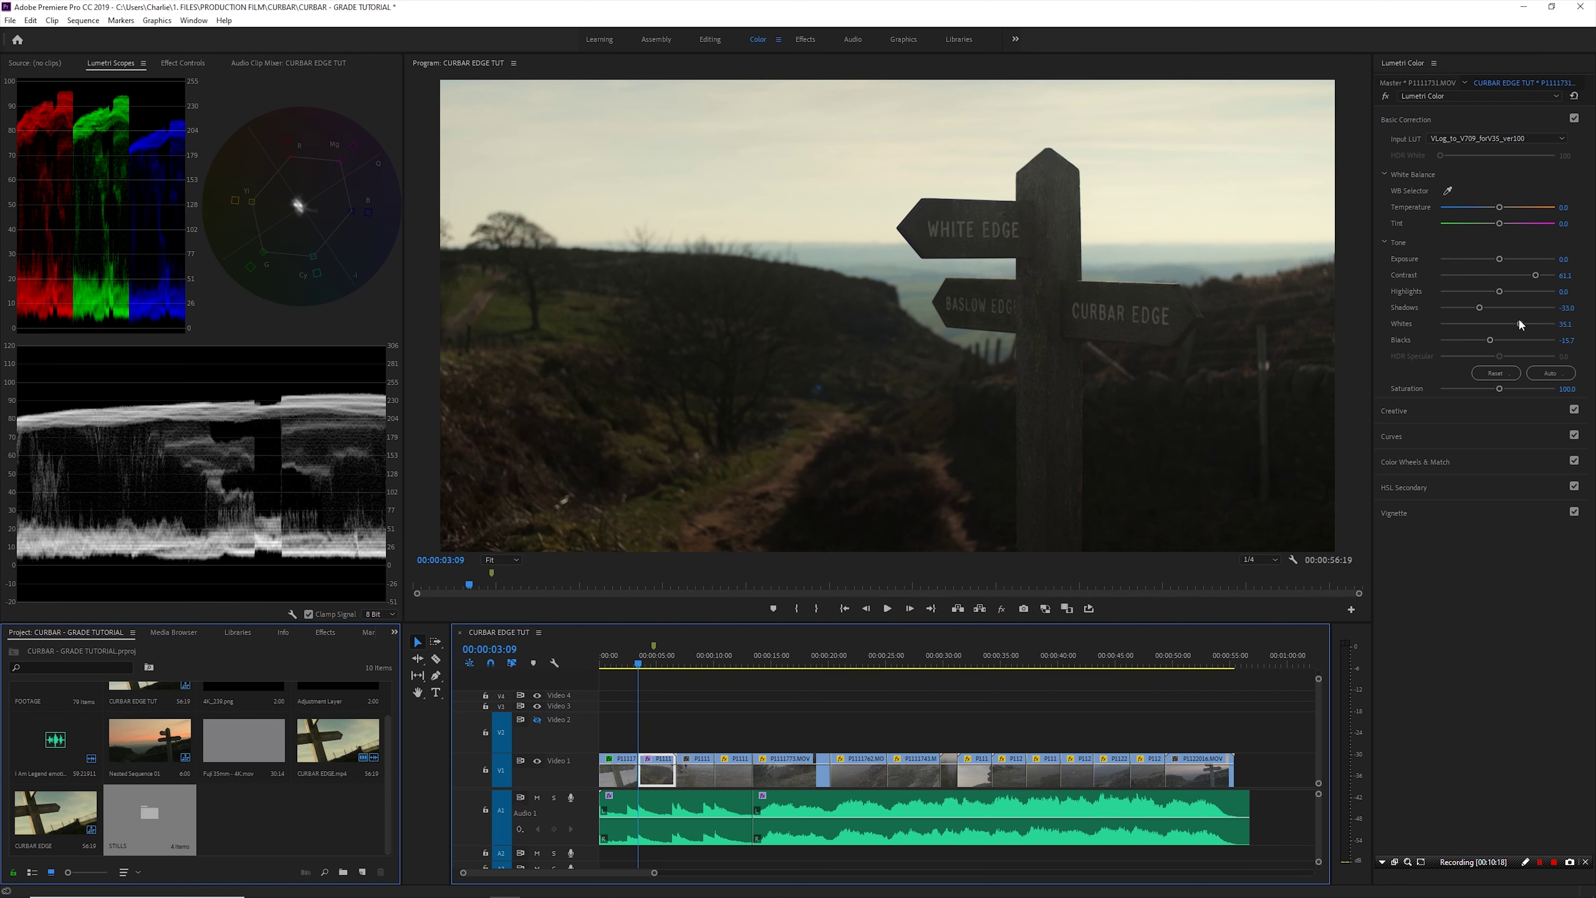
mouse_move(1521, 325)
left_mouse_down()
mouse_move(1484, 324)
mouse_move(1499, 341)
left_mouse_up()
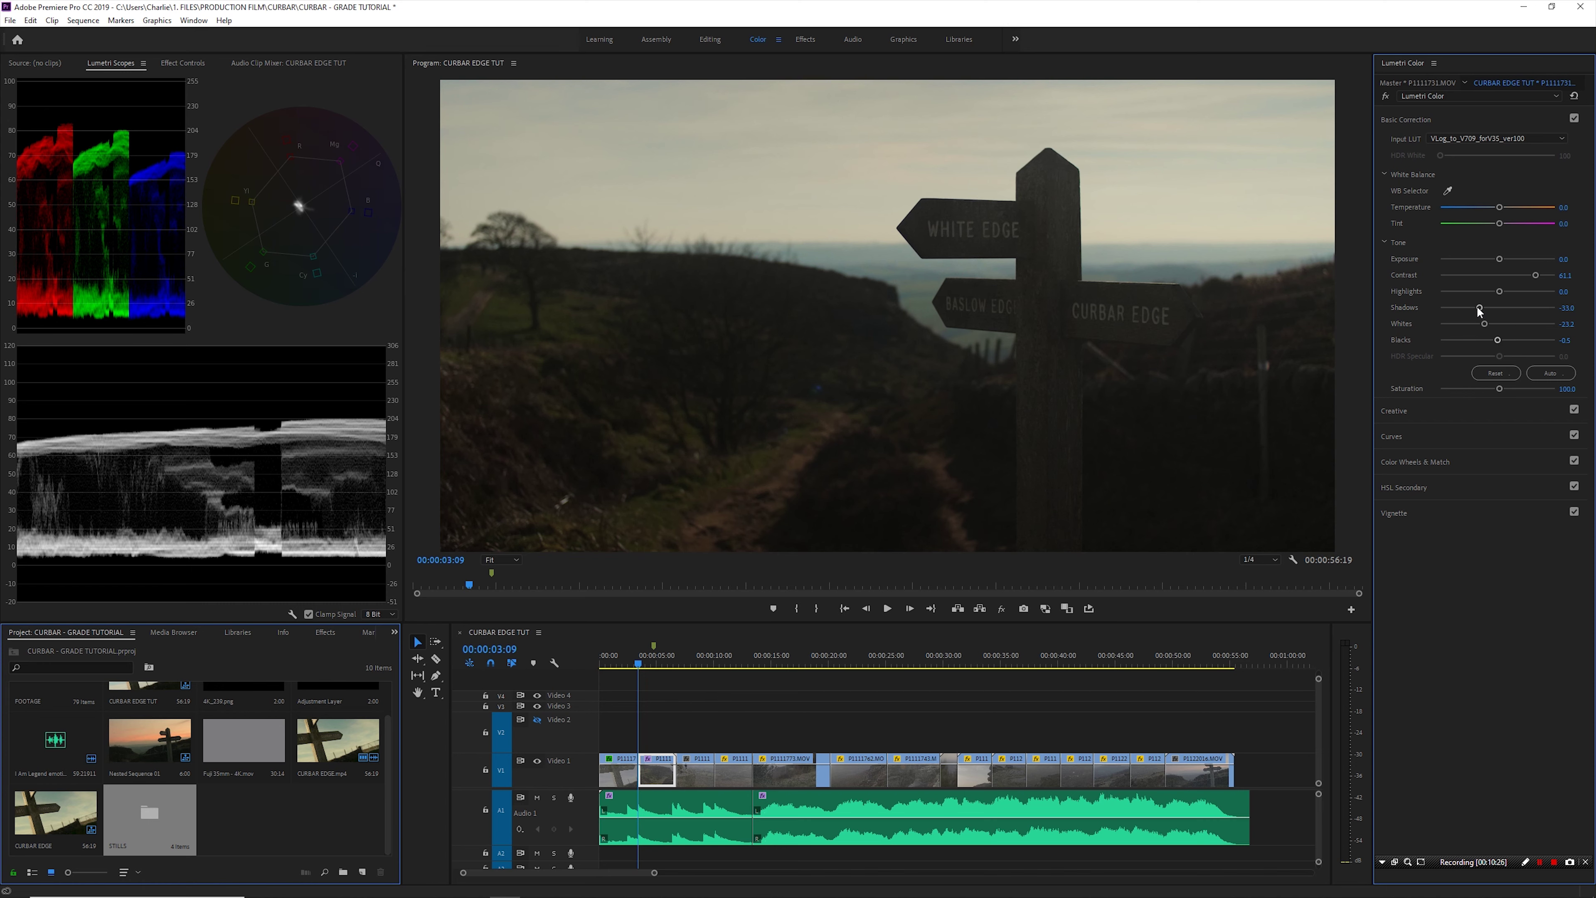
left_click_drag(1481, 308, 1502, 308)
left_click_drag(1499, 389, 1521, 389)
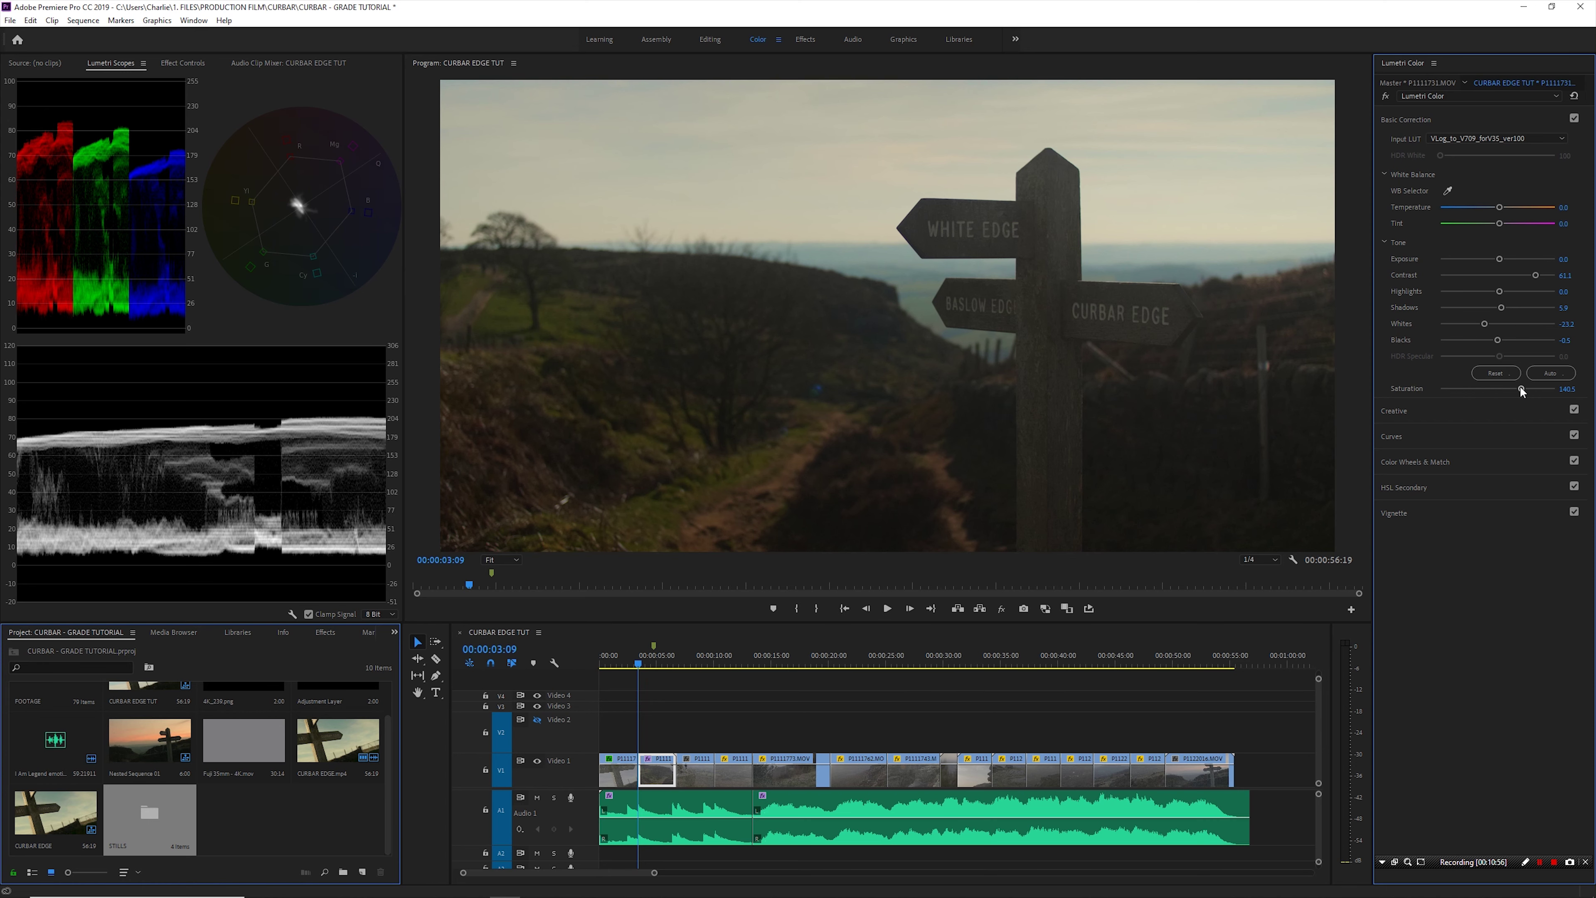
Compare against the first clip, then cool the White Edge clip's Temperature to about -3.8
key("Up")
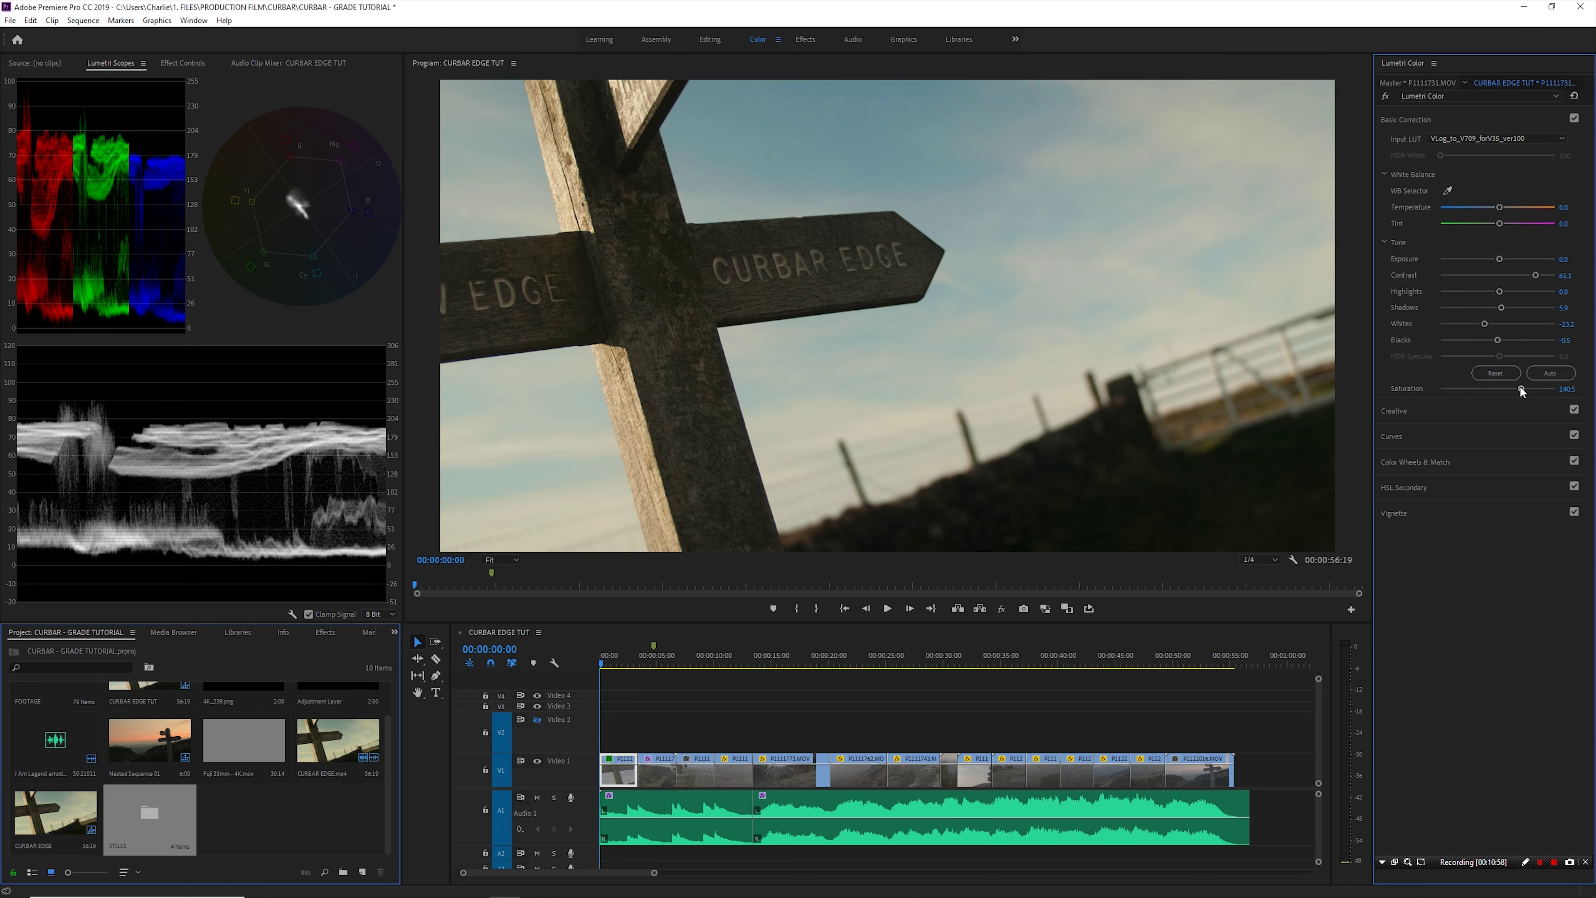
key("Down")
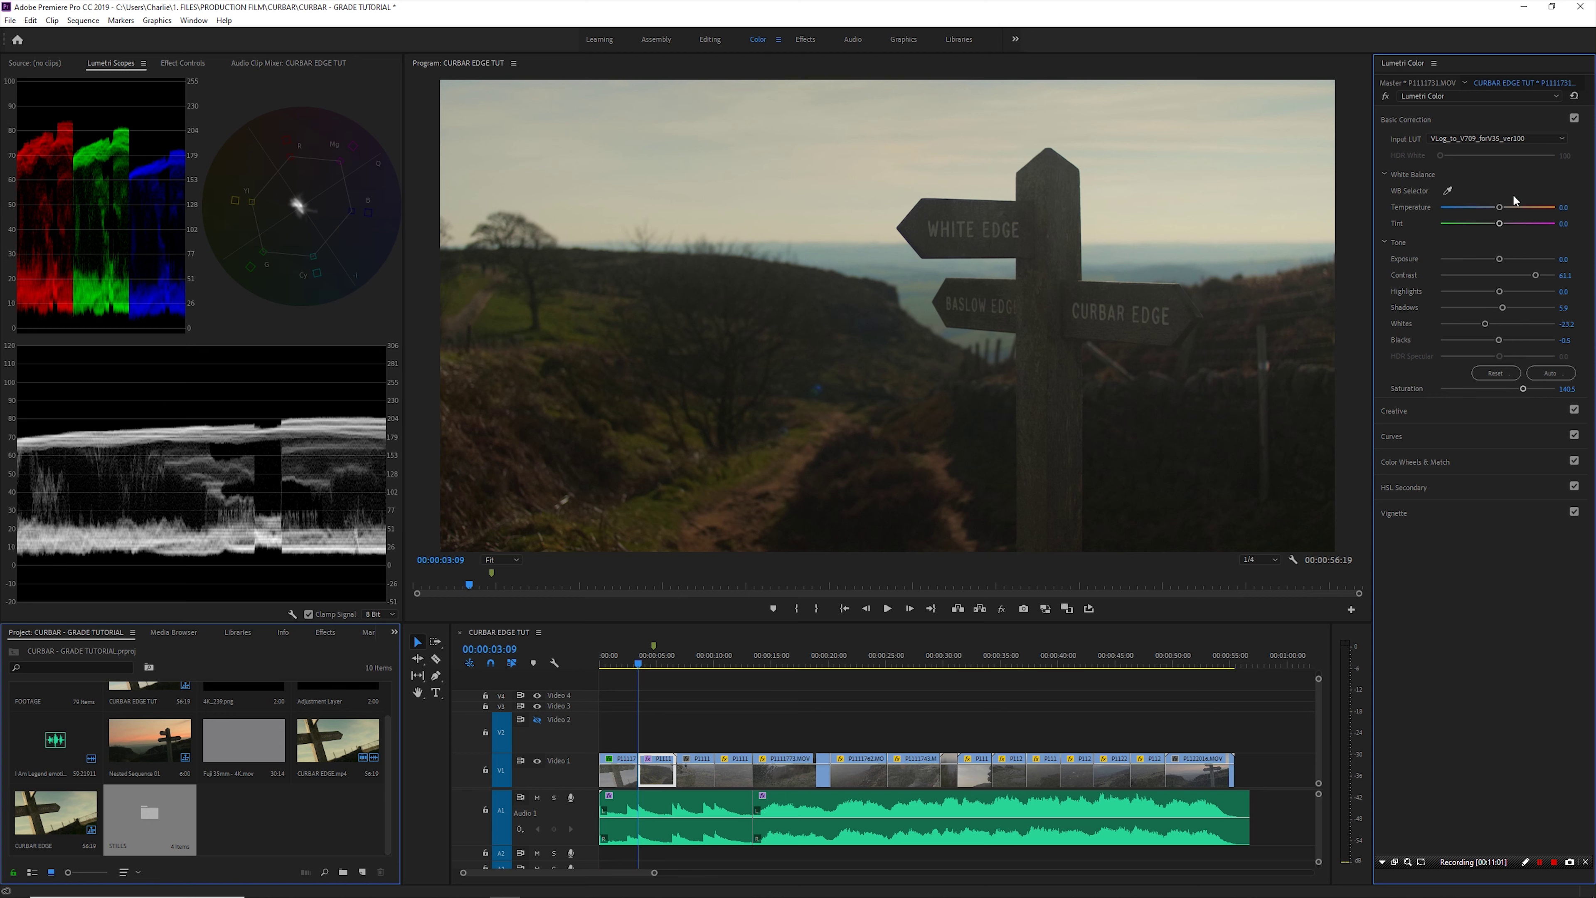
left_click_drag(1500, 214, 1495, 211)
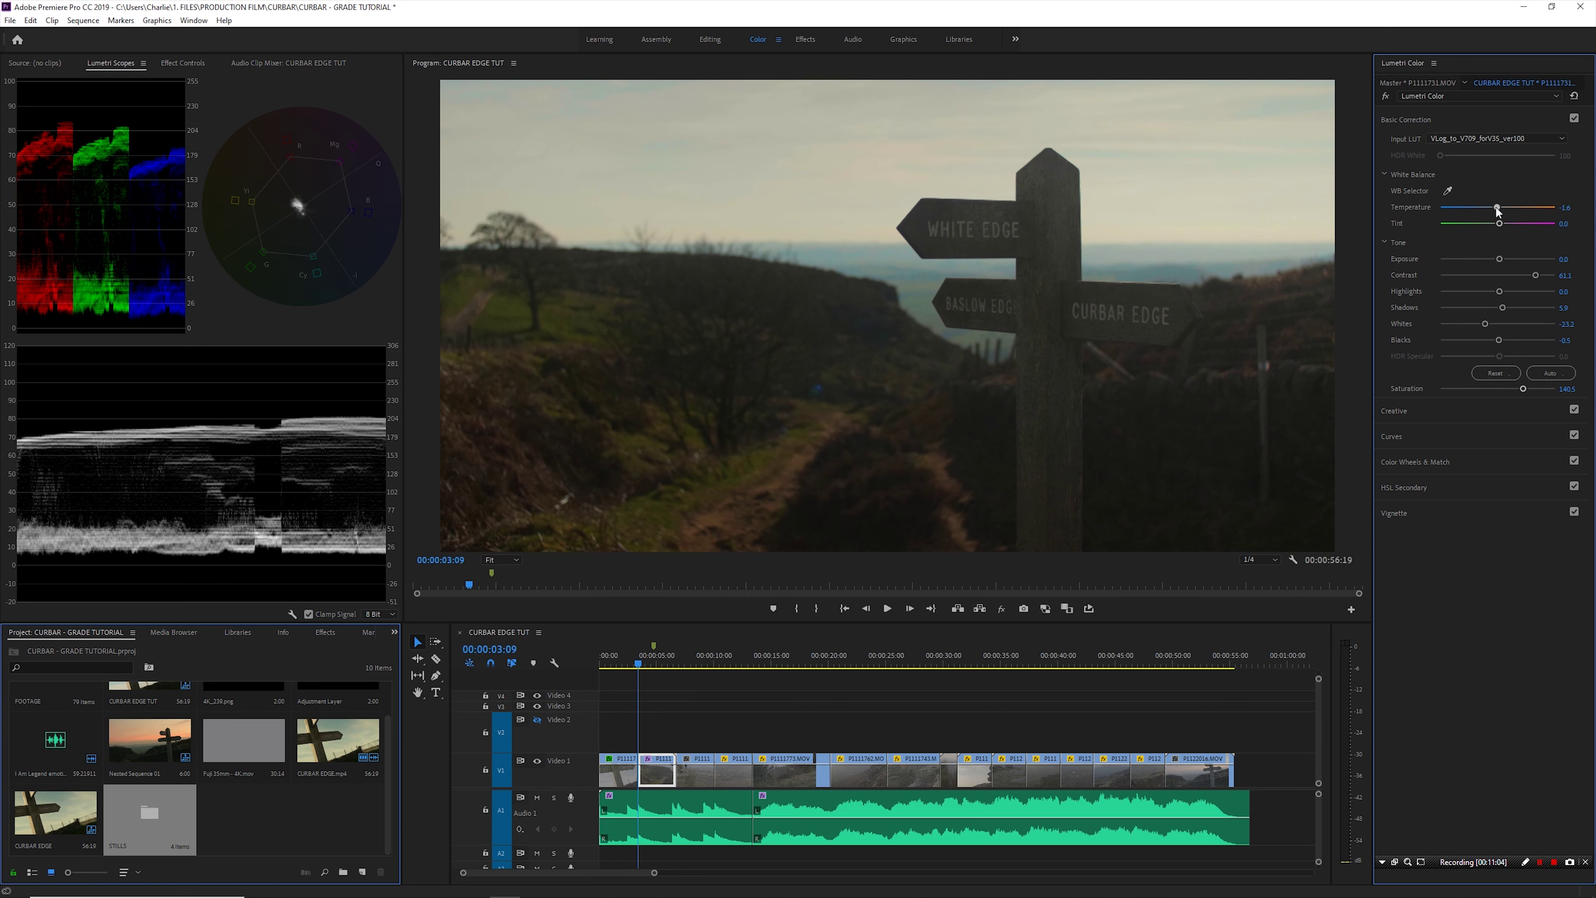
left_click(1503, 431)
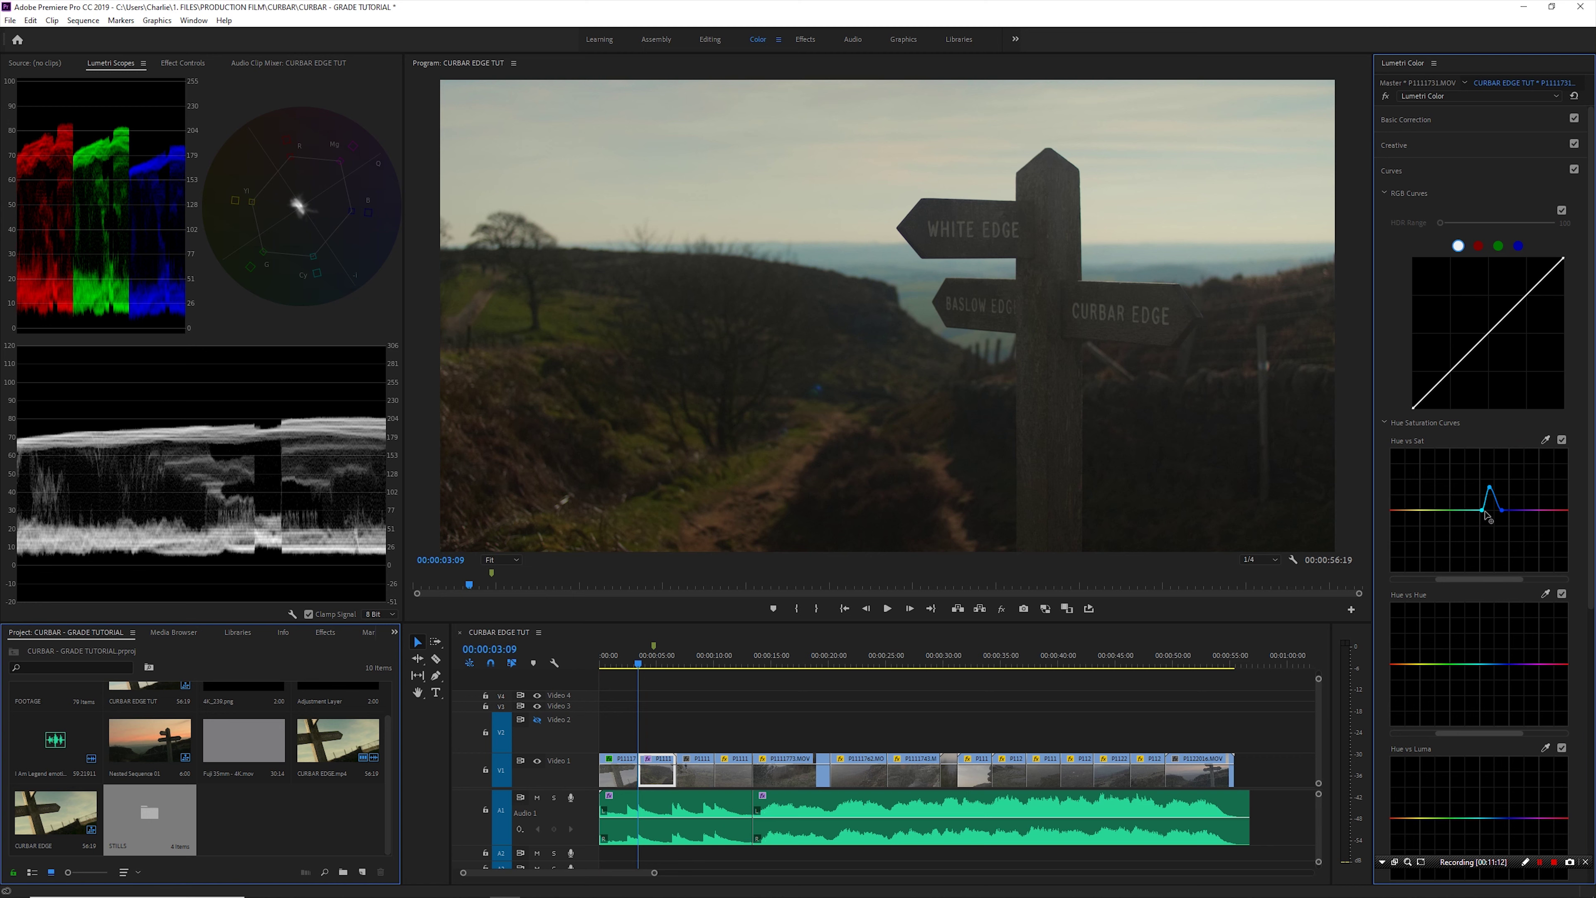
Reshape the Hue vs Sat curve to push the blue saturation peak higher
left_click_drag(1480, 513, 1507, 510)
left_click(1503, 510)
left_click_drag(1490, 487, 1493, 472)
Sample the frame's yellow hue and boost its saturation, then compare with the first clip
left_click(1545, 440)
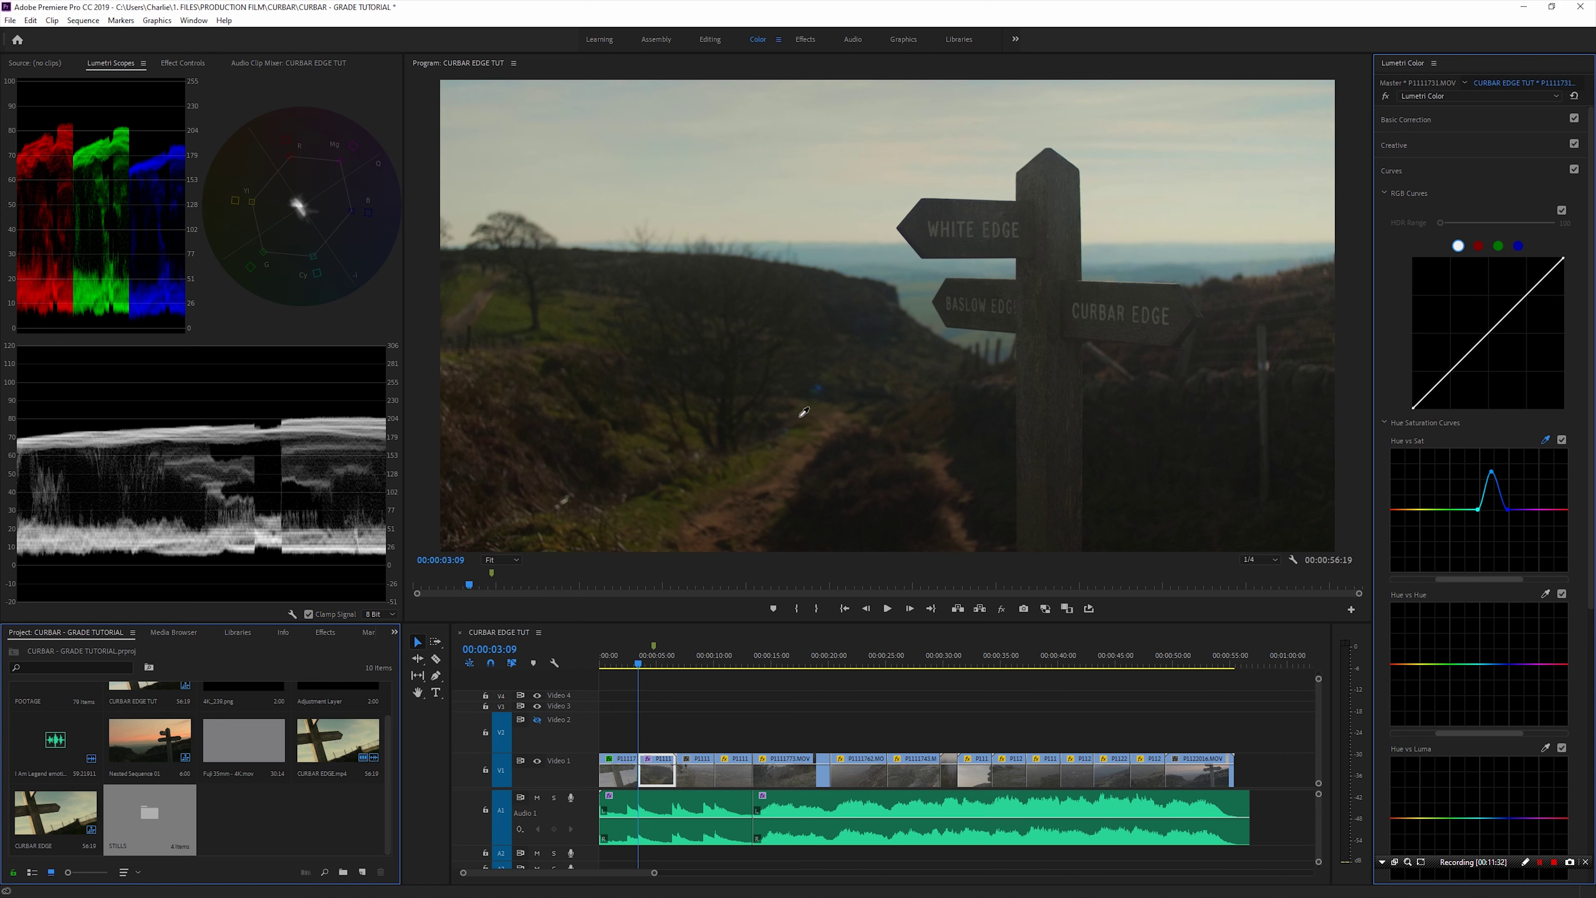
left_click(656, 510)
mouse_move(1426, 509)
left_mouse_down()
mouse_move(1443, 511)
mouse_move(1423, 504)
left_mouse_up()
key("Up")
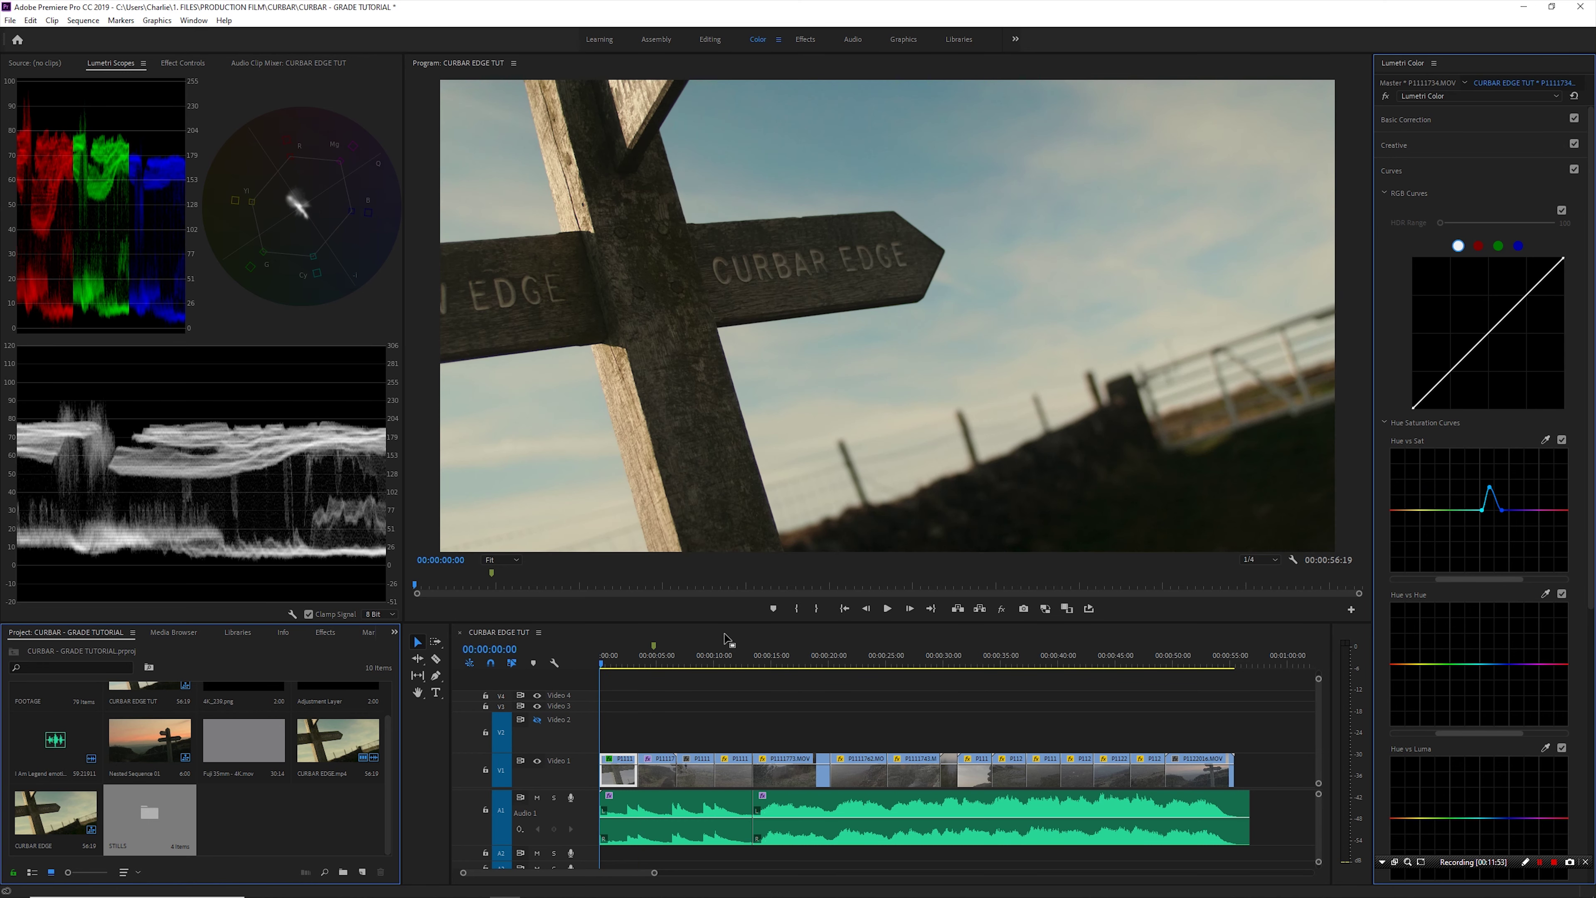
key("Down")
key("Up")
key("Down")
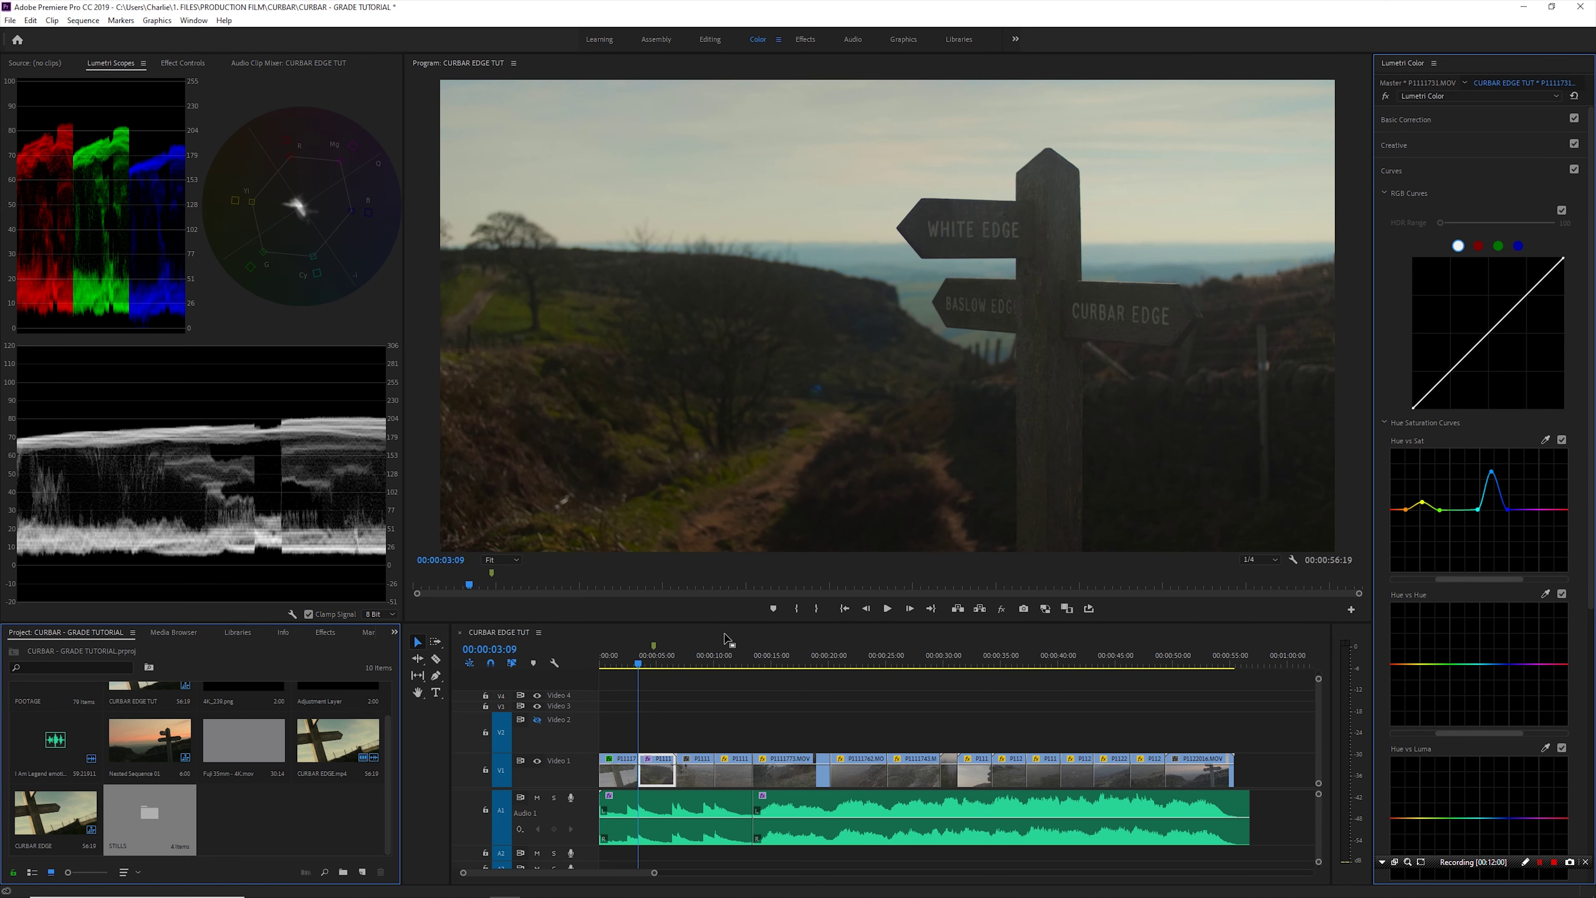
left_click(613, 657)
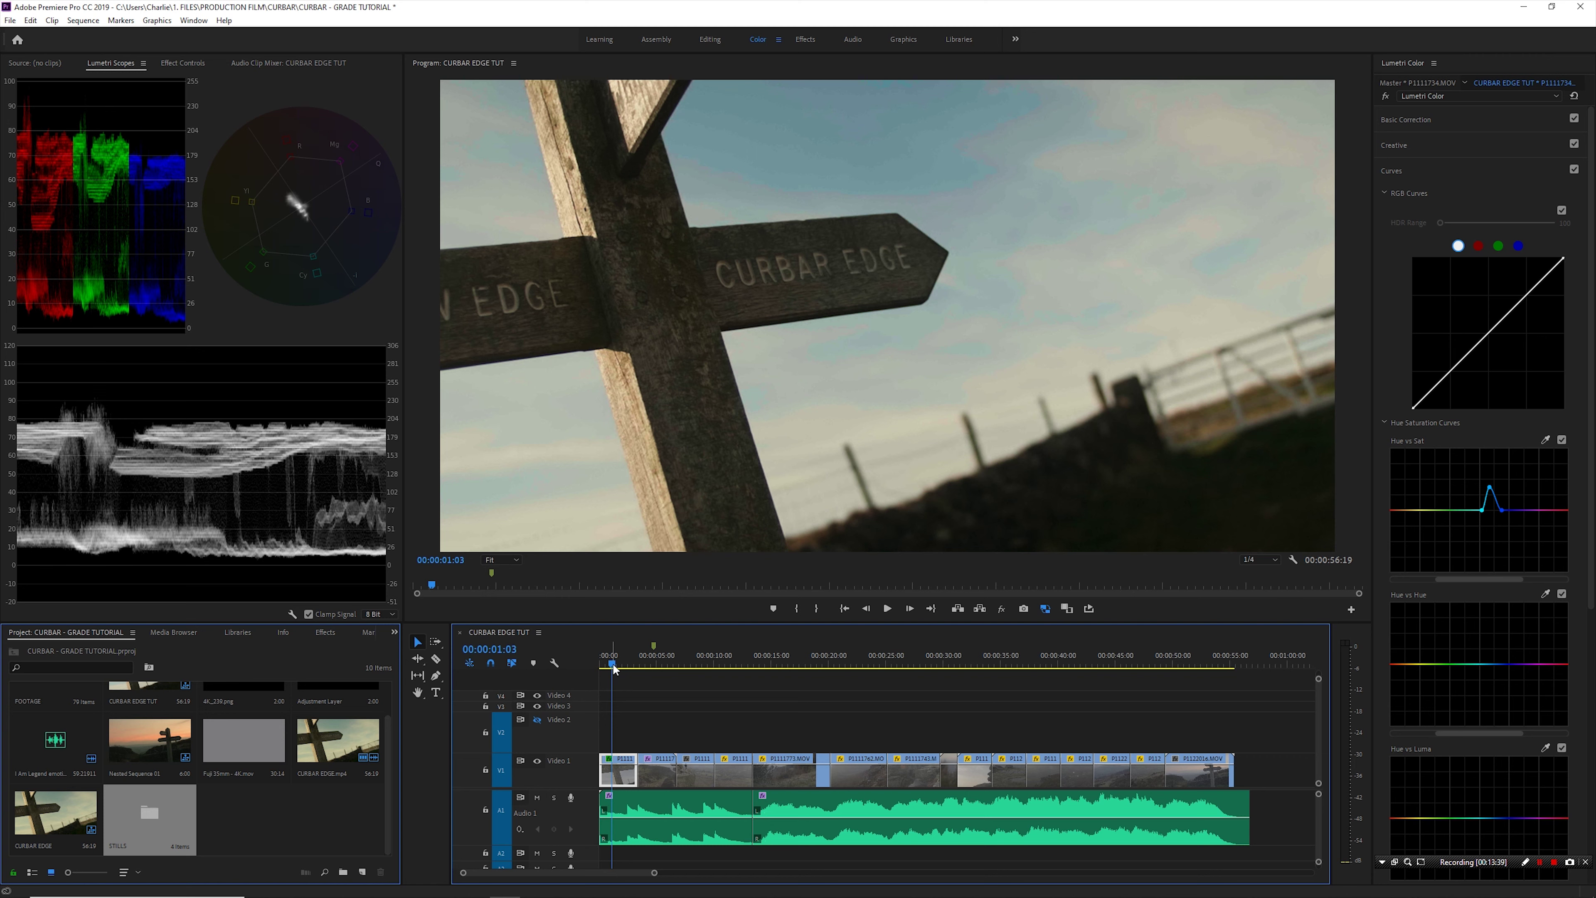
mouse_move(615, 665)
left_mouse_down()
mouse_move(646, 660)
mouse_move(628, 654)
left_mouse_up()
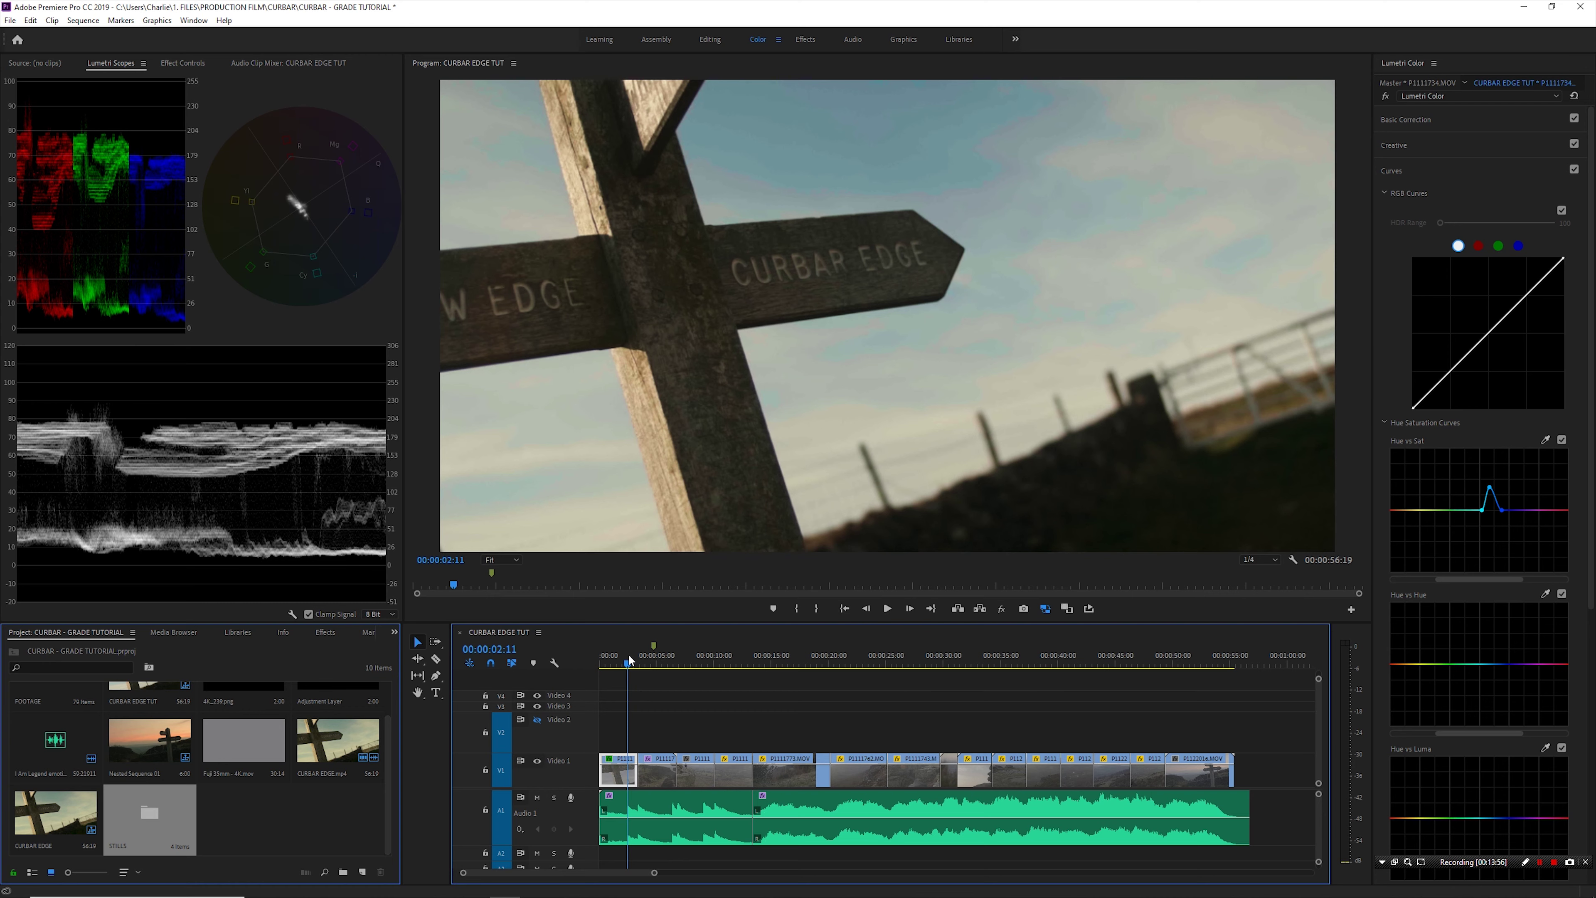
mouse_move(628, 654)
left_mouse_down()
mouse_move(651, 658)
mouse_move(631, 665)
left_mouse_up()
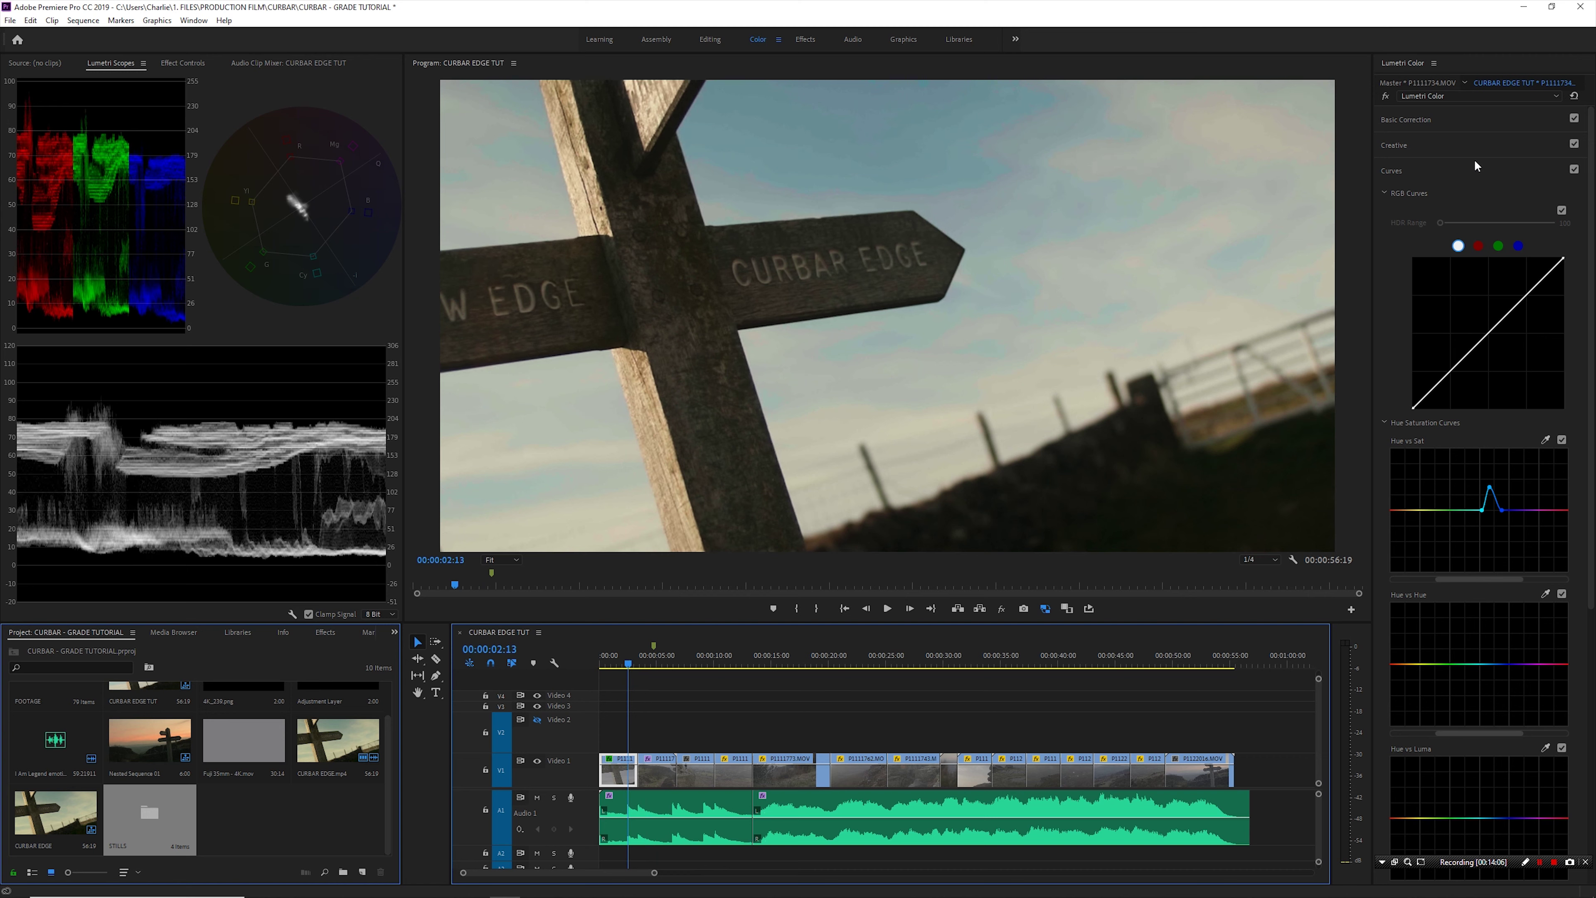
Expand Basic Correction and Color Wheels, then move the playhead to 00:00:04:08 on the second signpost clip
left_click(1486, 115)
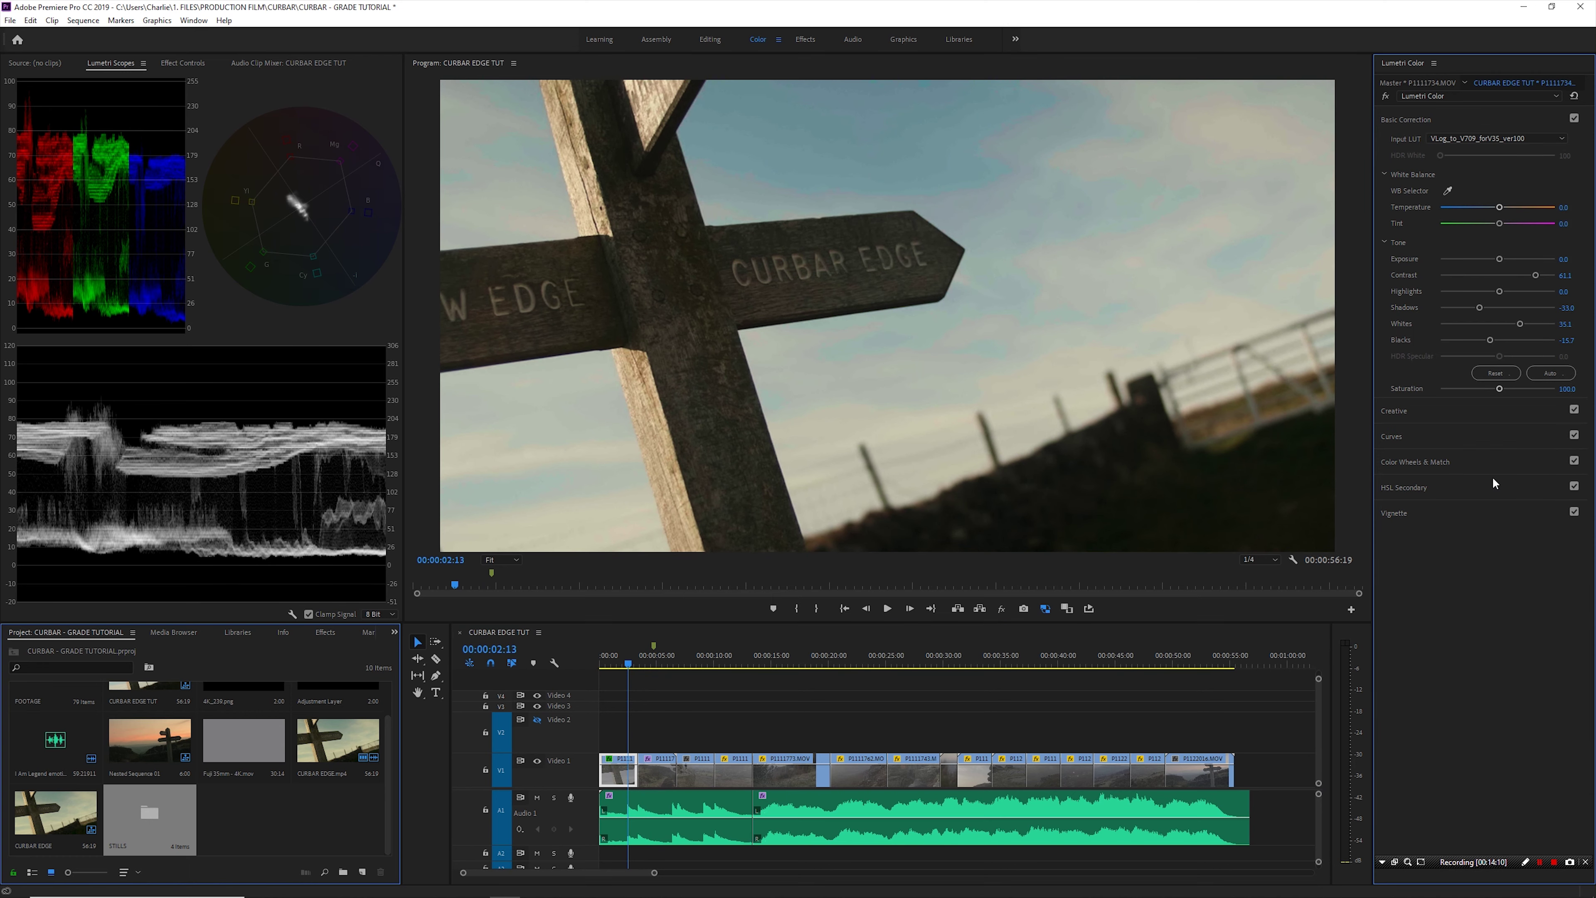
left_click(1492, 463)
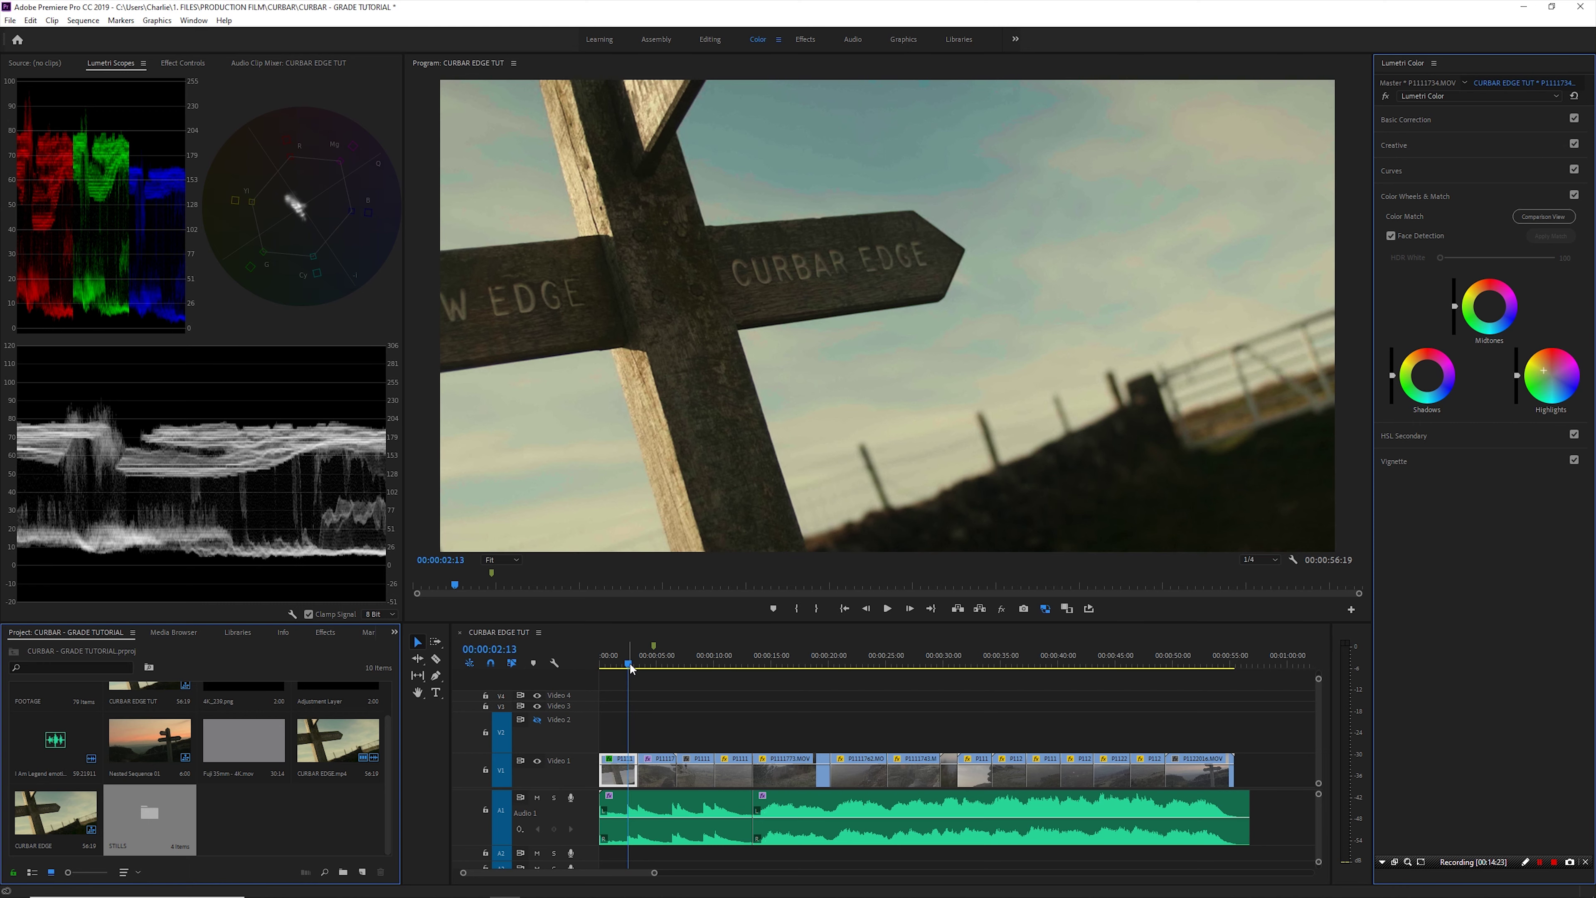
left_click_drag(631, 669, 648, 665)
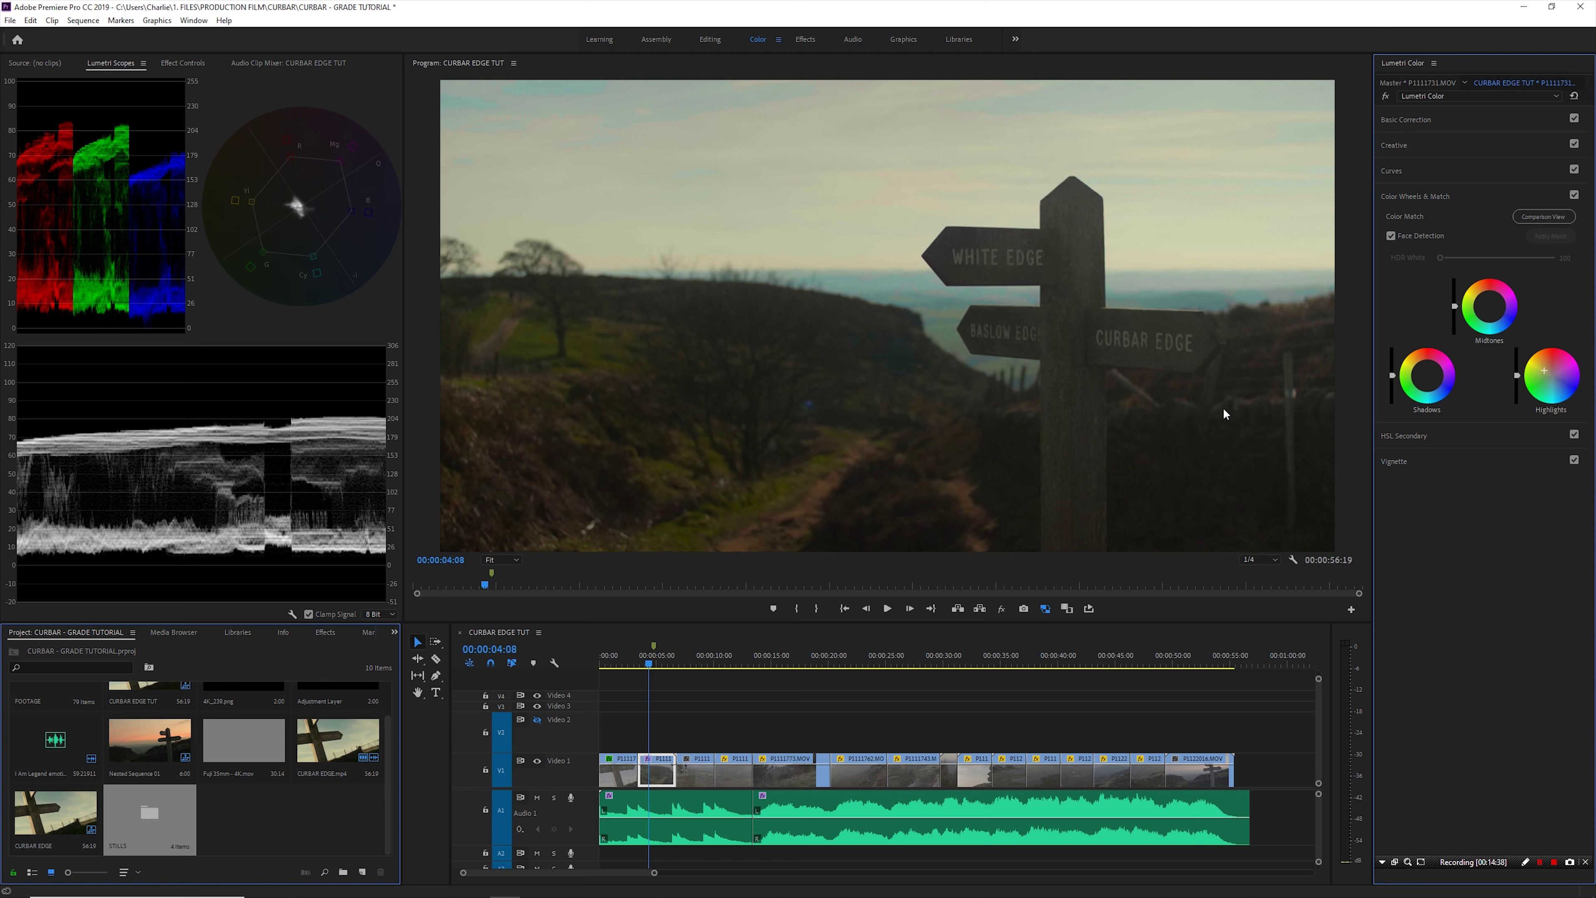
left_click(1473, 172)
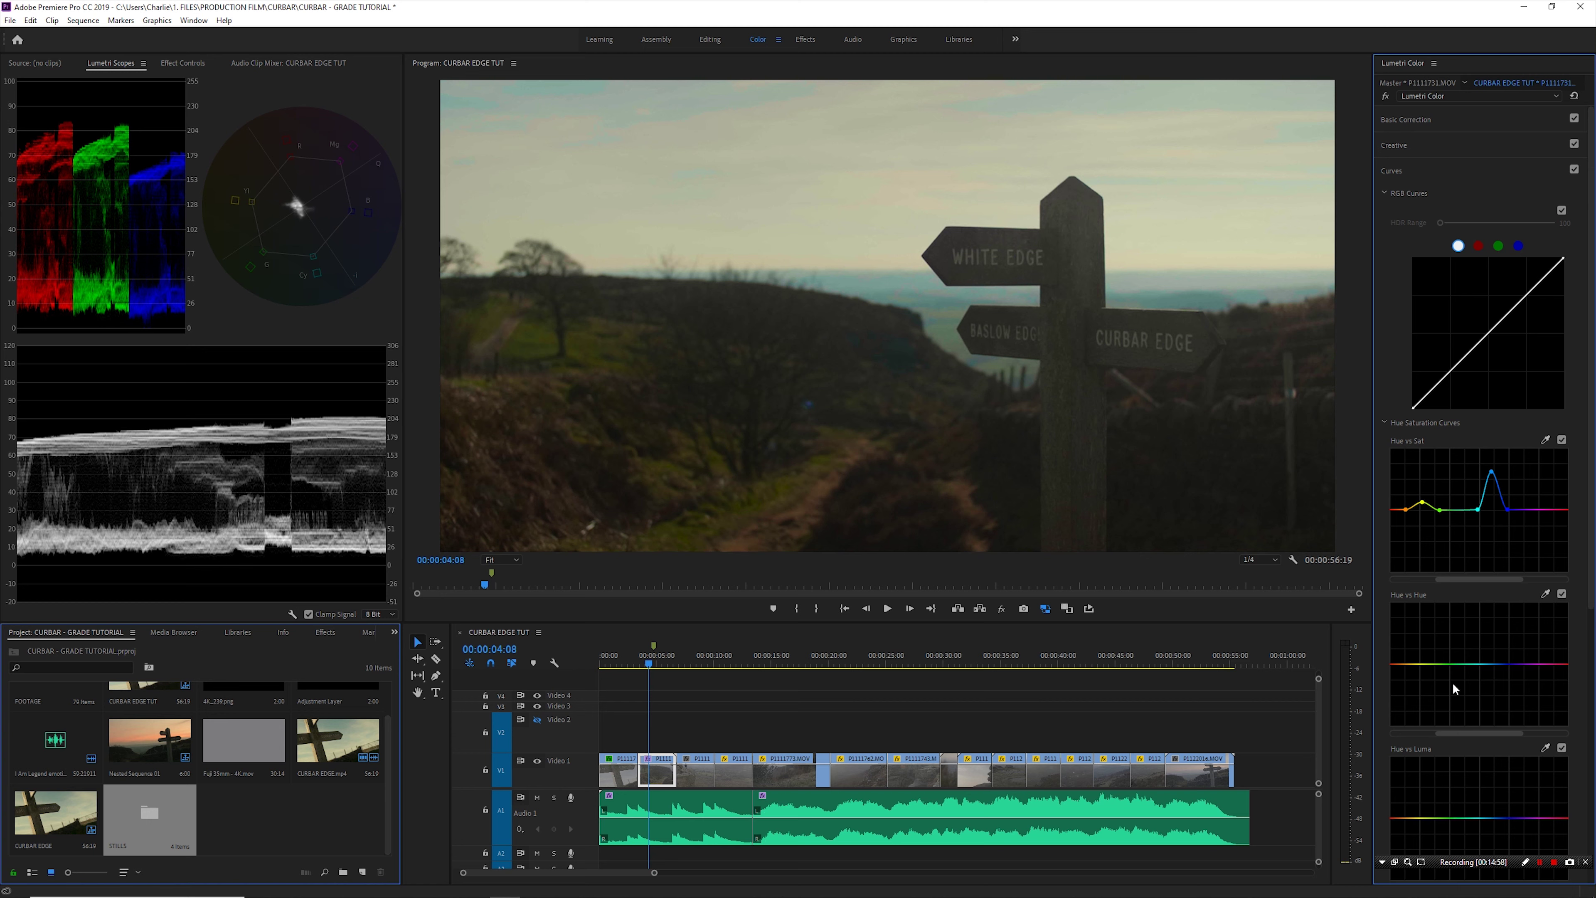
Trial a Hue vs Hue shift on the sampled sky, reset the curve flat, then move to clip P1122010
left_click(1545, 594)
left_click(1203, 90)
left_click_drag(1491, 665, 1491, 664)
double_click(1491, 665)
left_click(1047, 608)
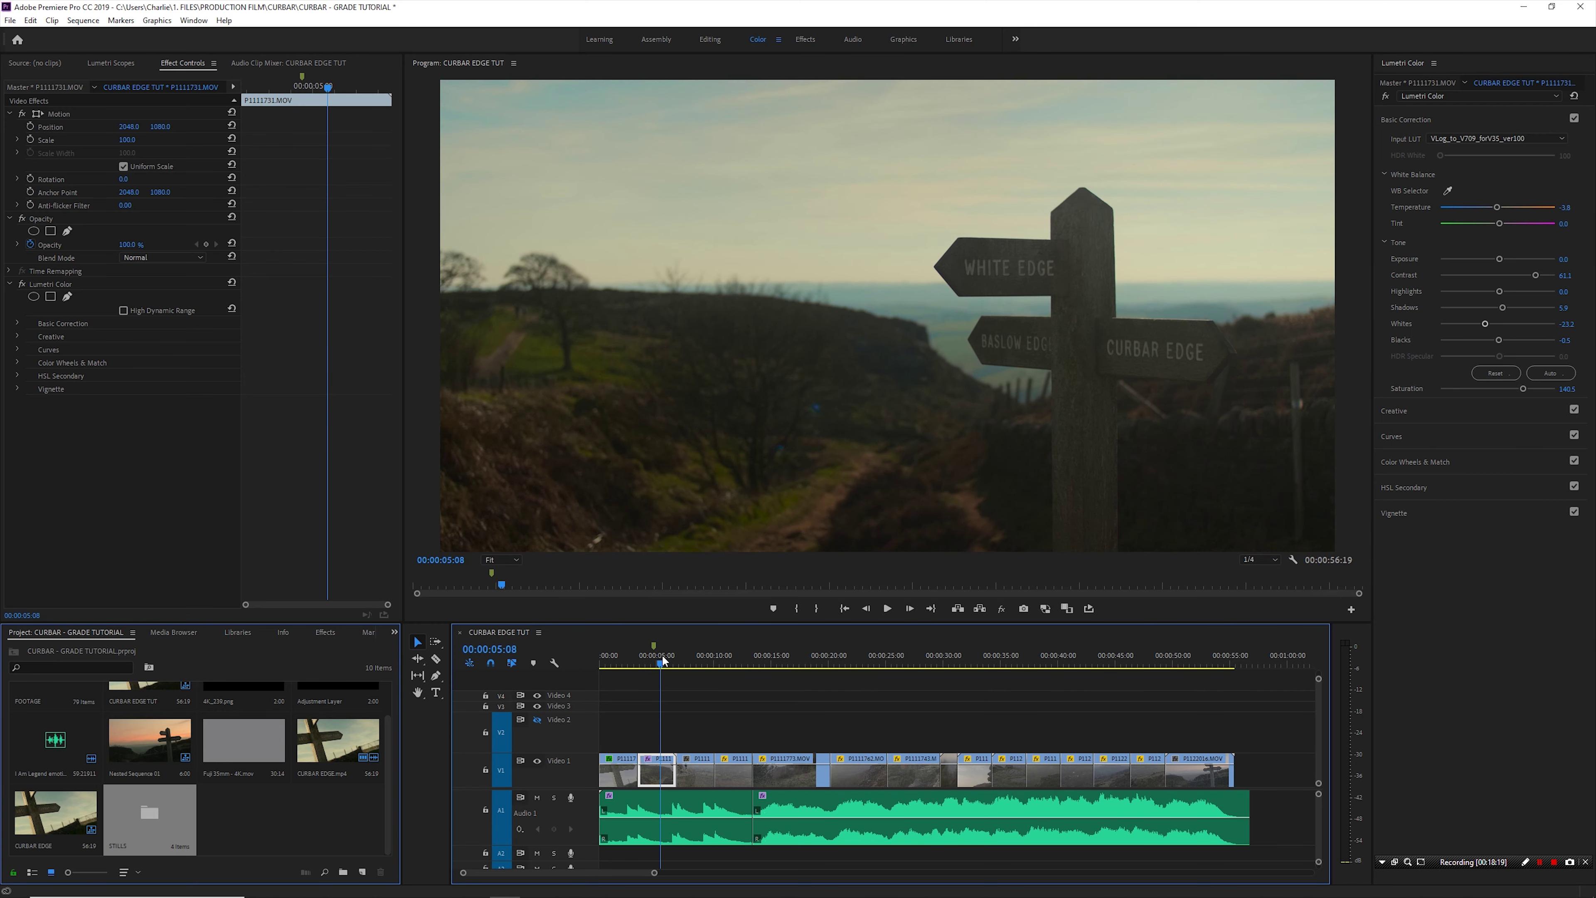
left_click(1147, 657)
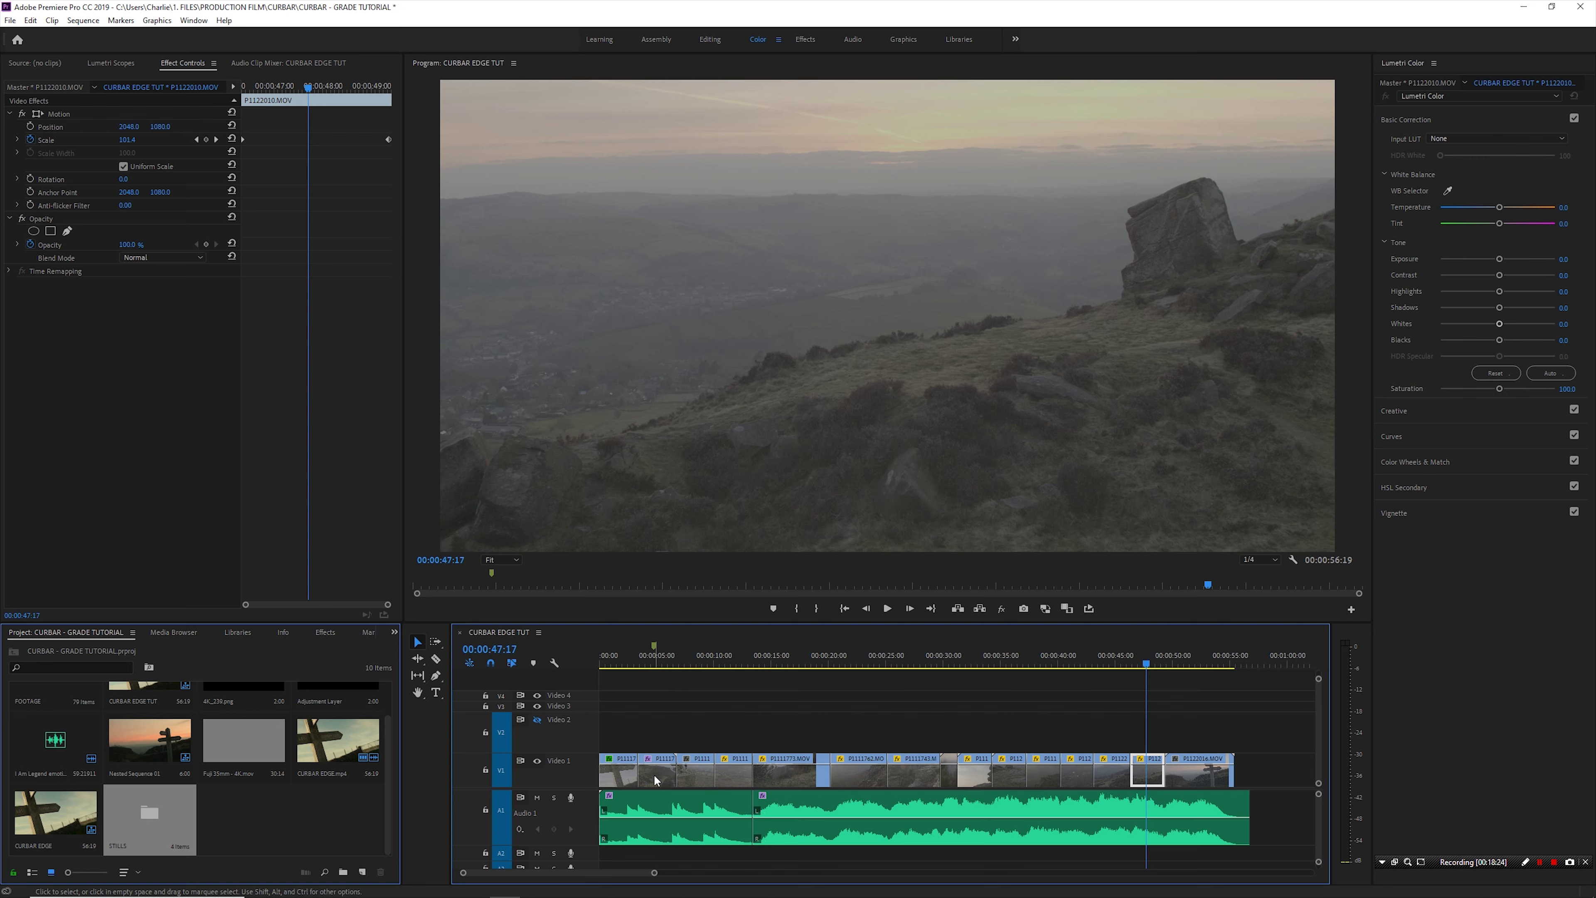
Paste the signpost clip's Lumetri Color attributes onto hillside clip P1122010
right_click(1152, 774)
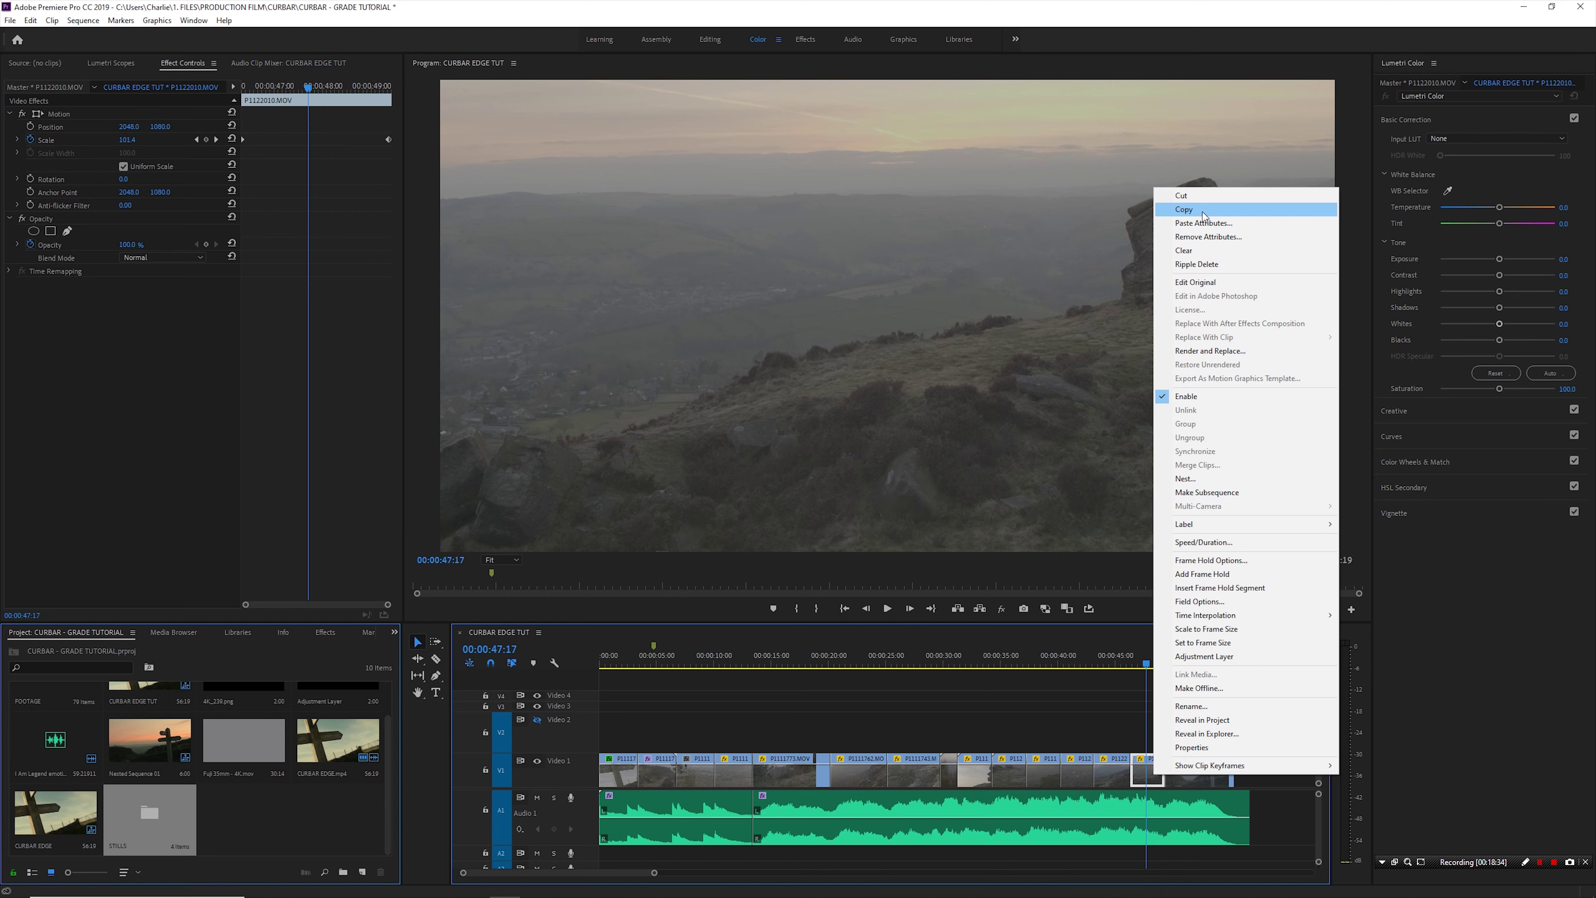
left_click(1203, 223)
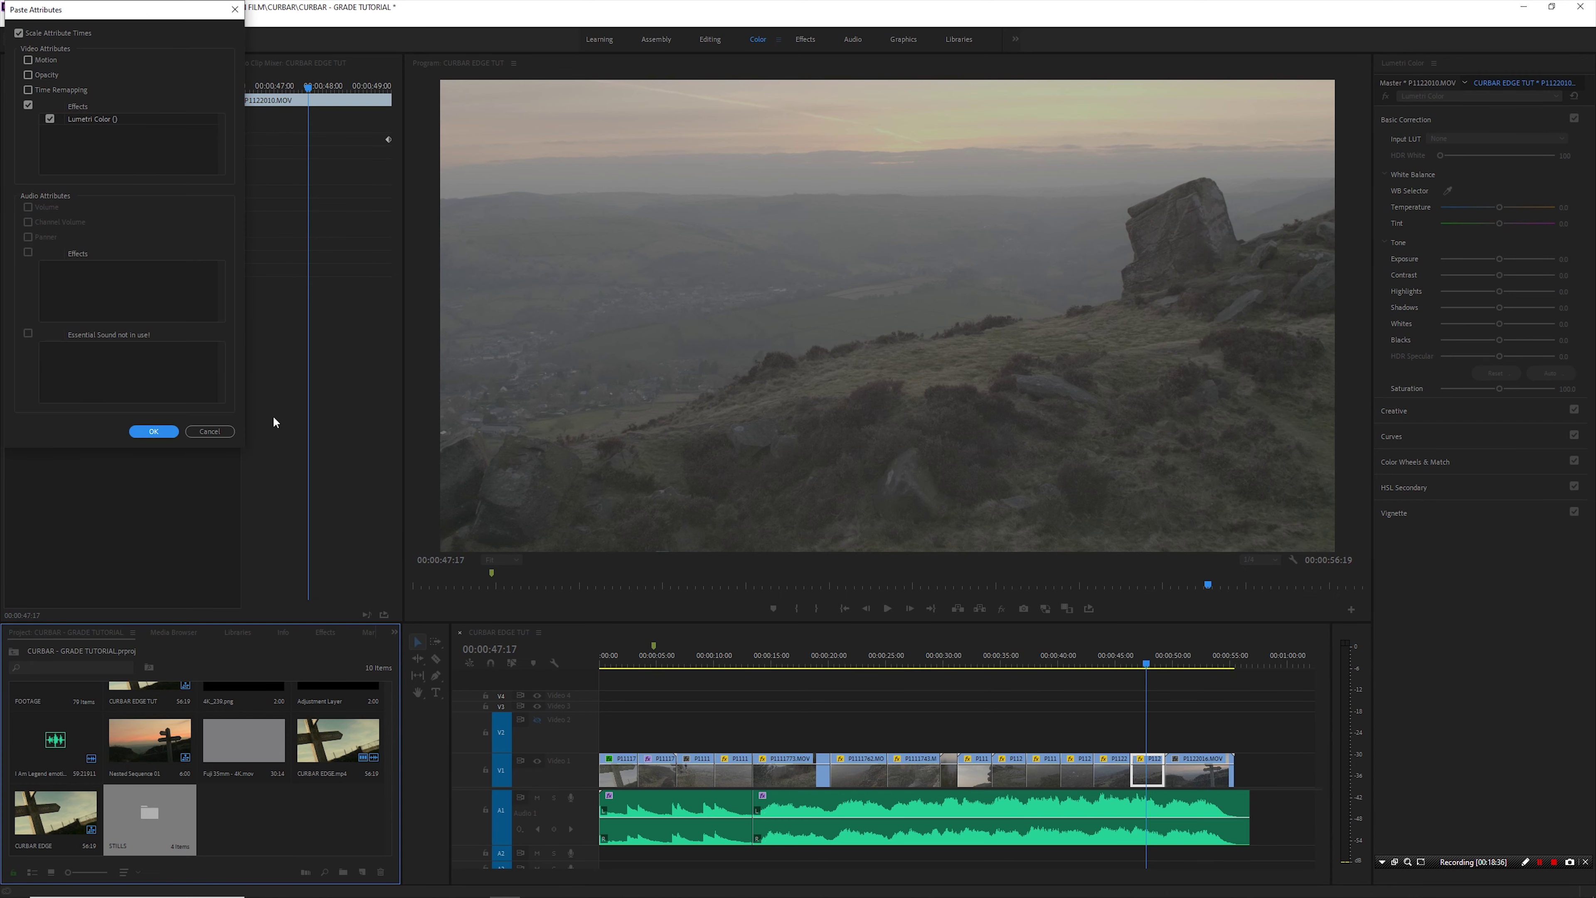
left_click(153, 431)
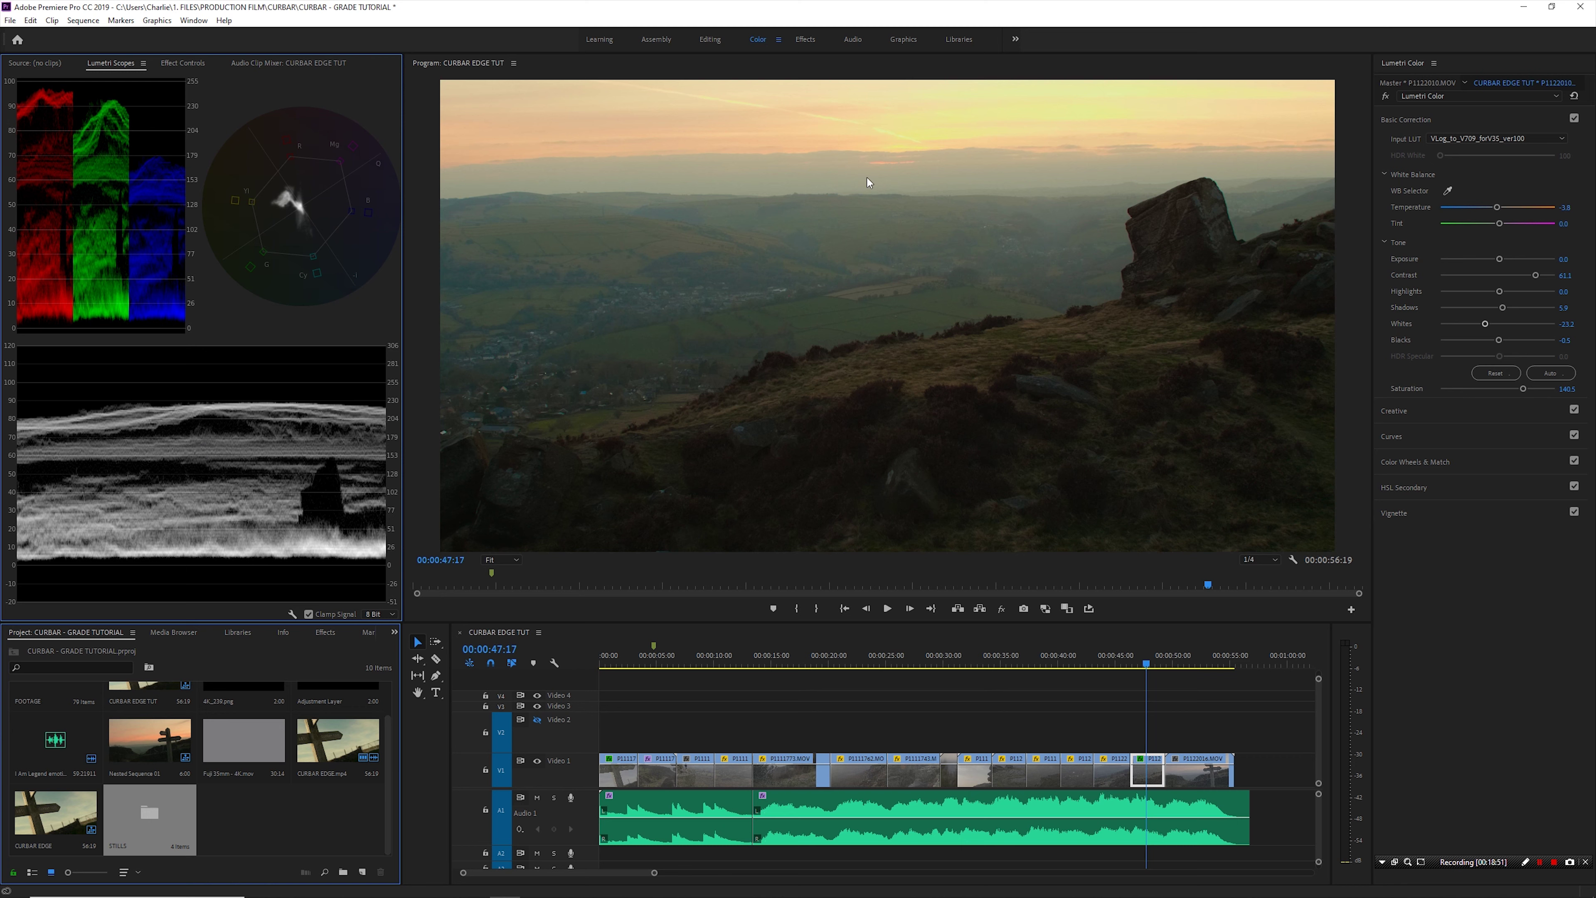
Reset the hillside clip's Hue vs Sat curve, sample the sunset sky, and boost the orange-yellow hues
left_click(1483, 439)
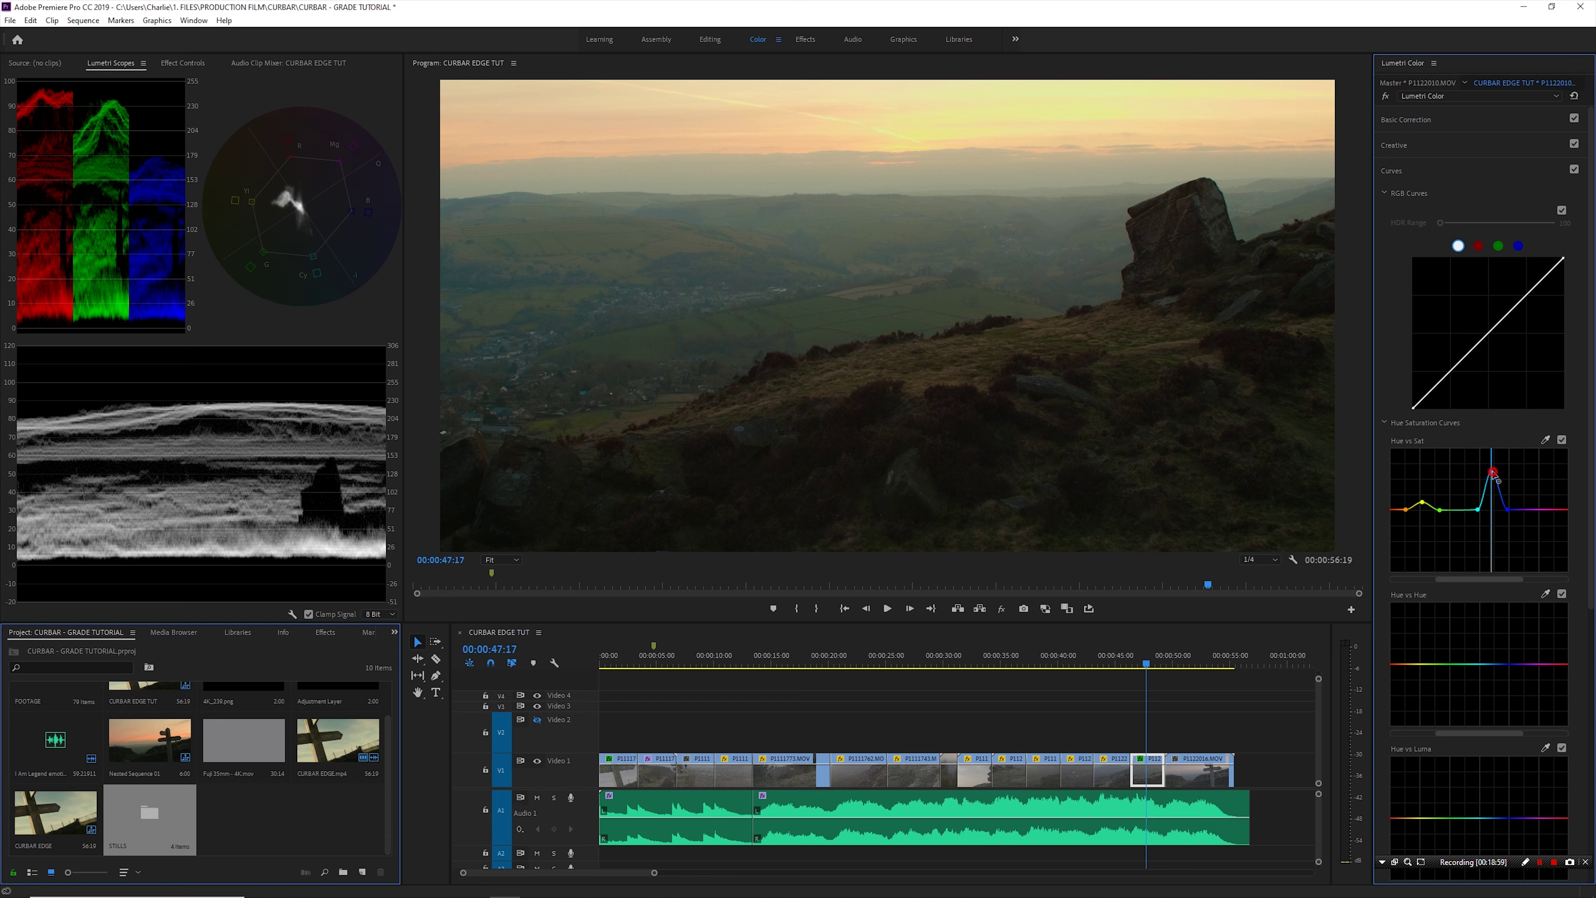
double_click(1493, 475)
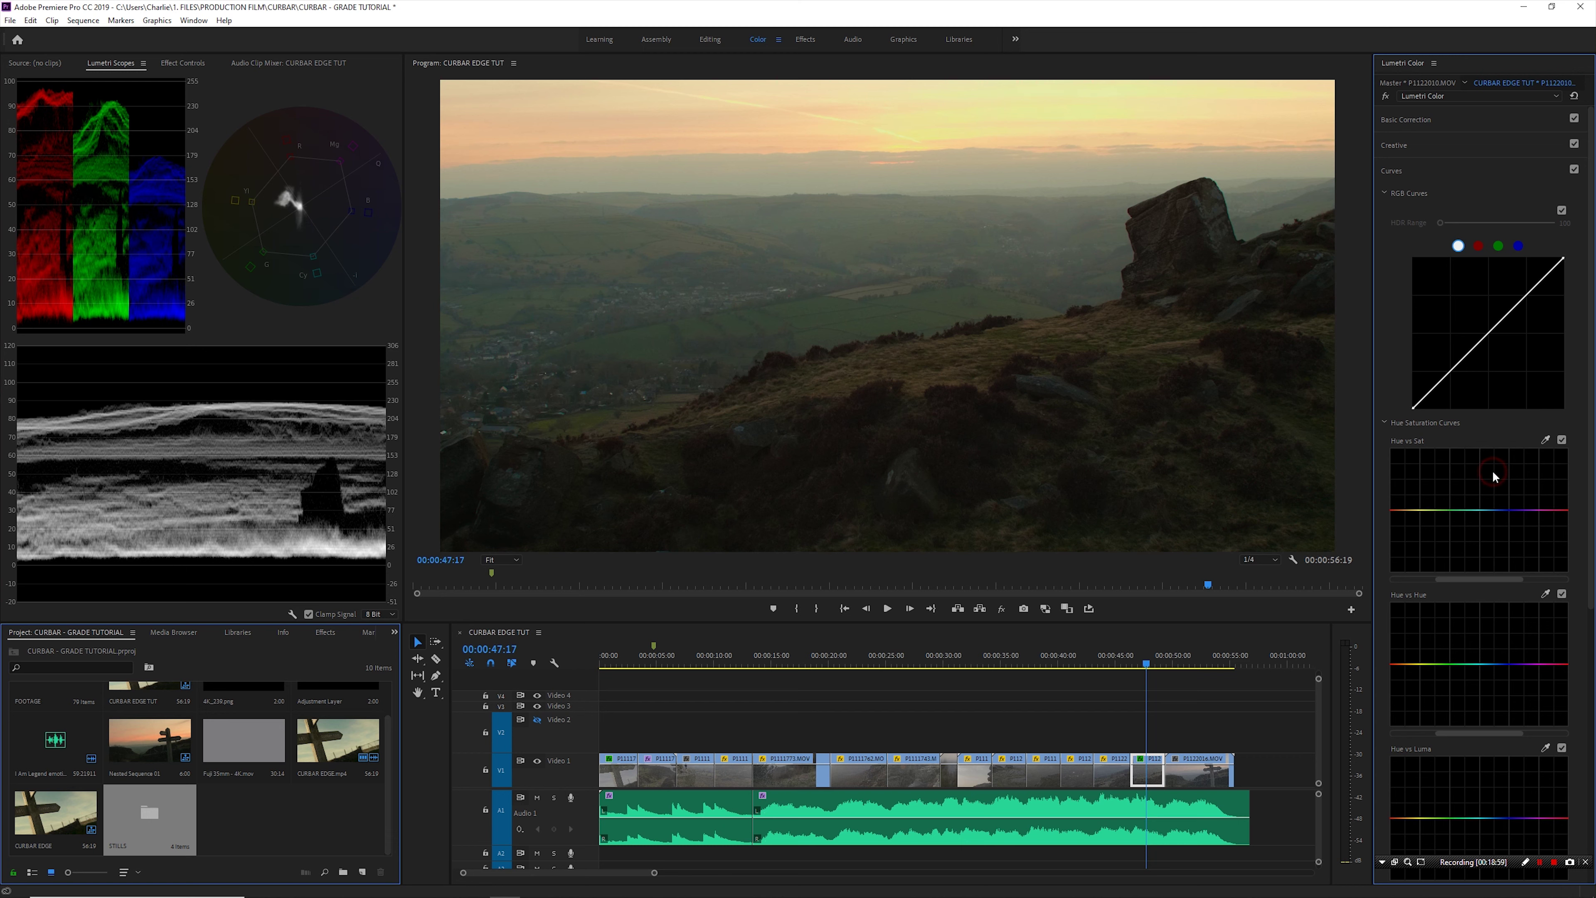
left_click(1545, 439)
left_click(1031, 345)
left_click(1415, 510)
mouse_move(1416, 512)
left_mouse_down()
mouse_move(1457, 512)
mouse_move(1409, 511)
mouse_move(1429, 511)
mouse_move(1424, 497)
left_mouse_up()
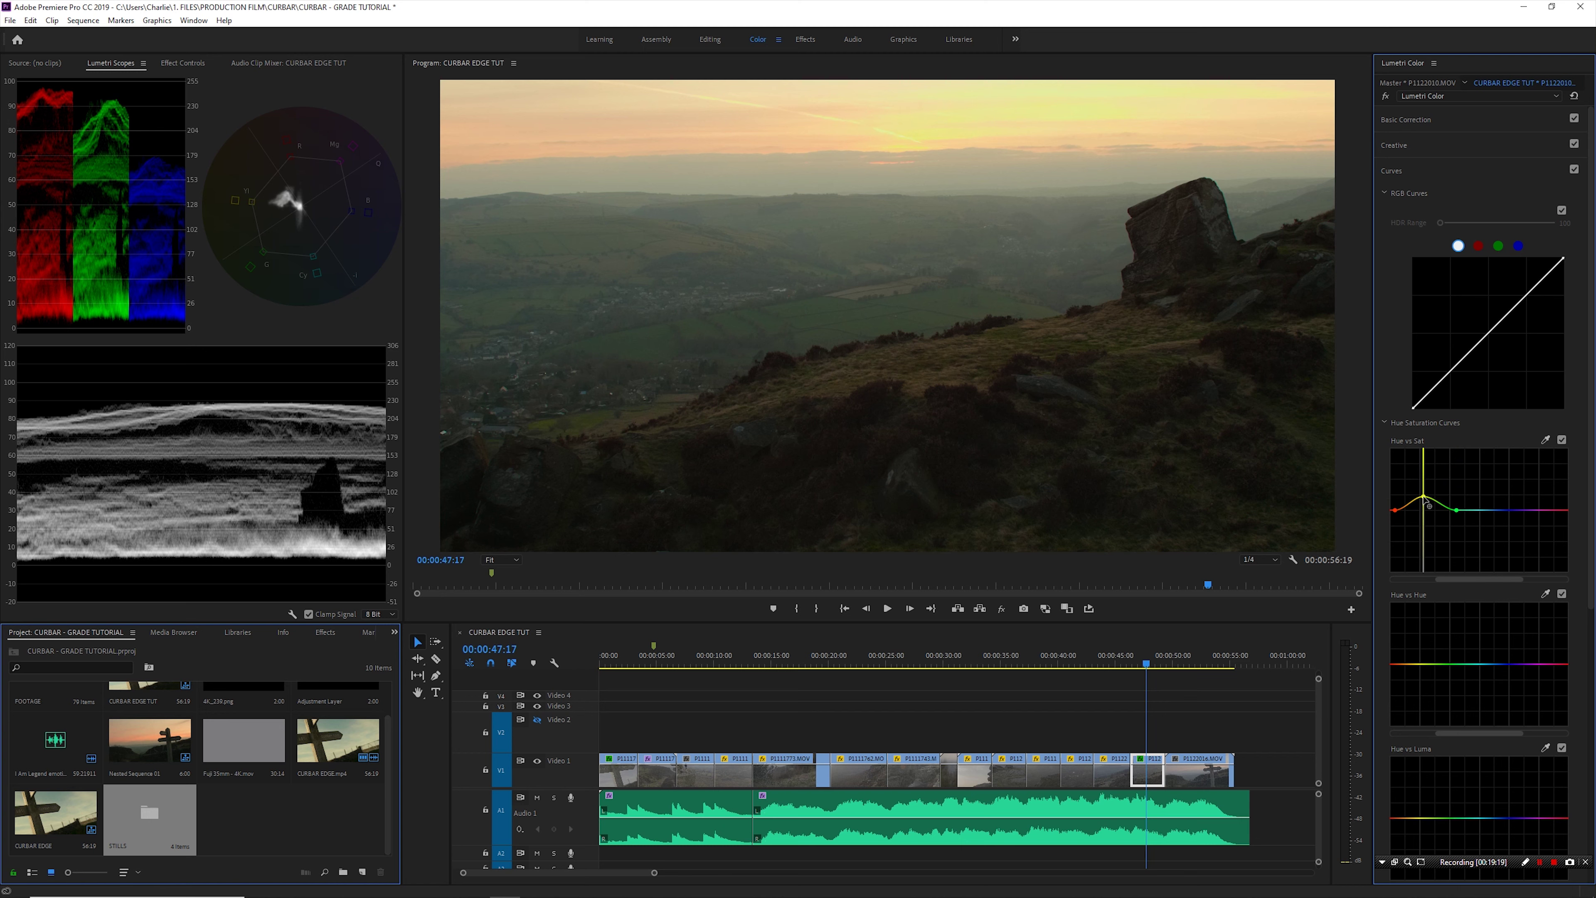
left_click_drag(1423, 499, 1423, 499)
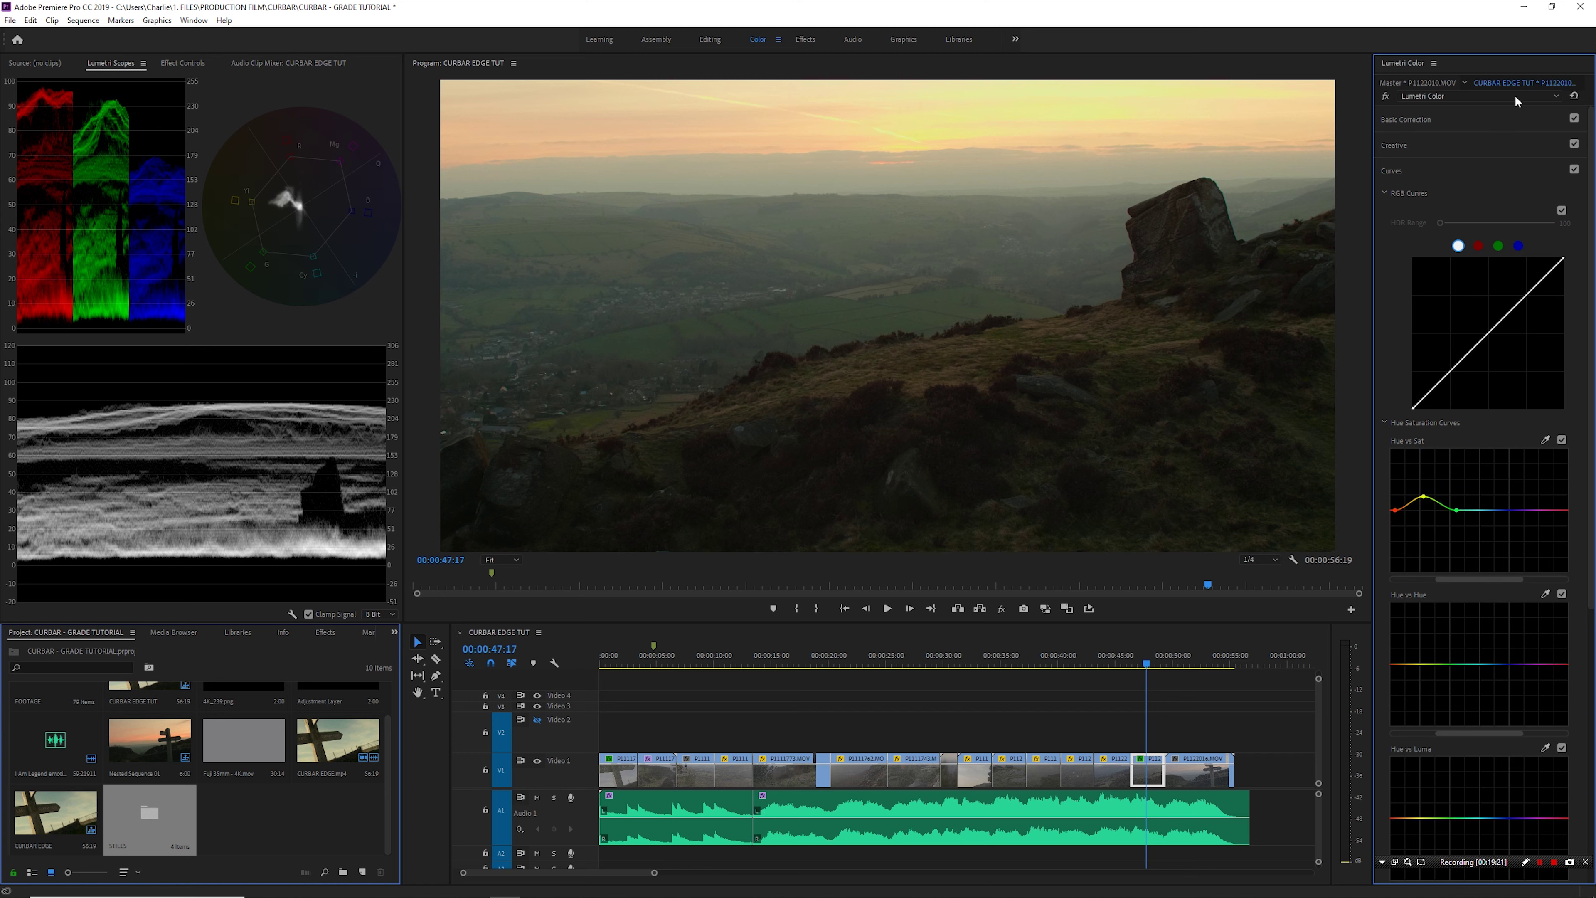
Expand the Basic Correction, HSL Secondary and Color Wheels sections for the hillside clip
left_click(1501, 117)
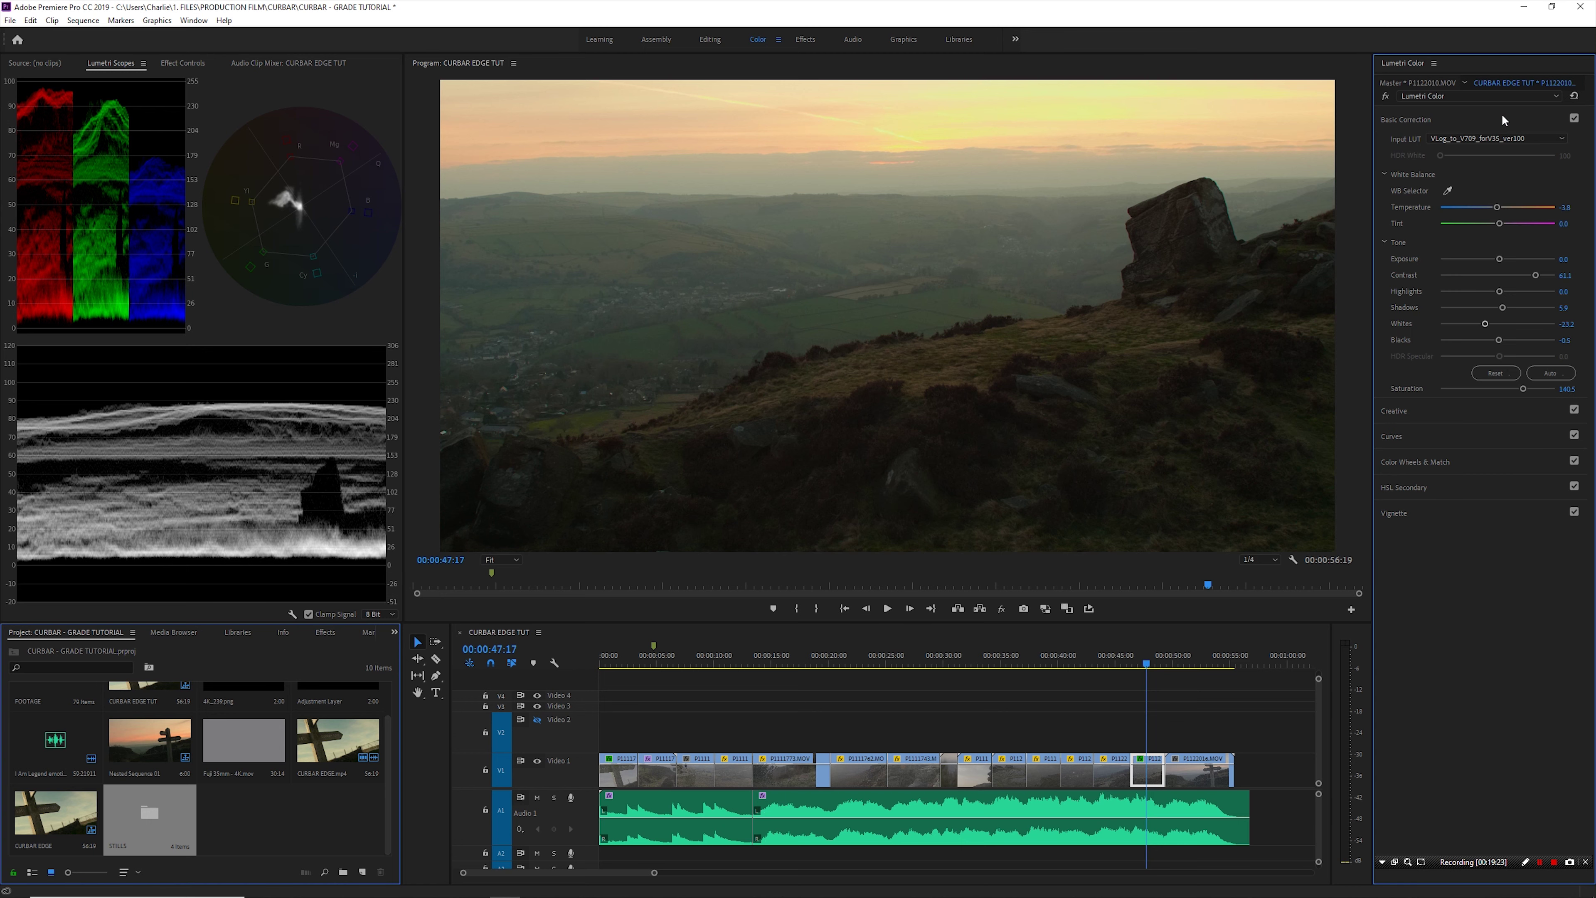
left_click(1490, 487)
left_click(1487, 191)
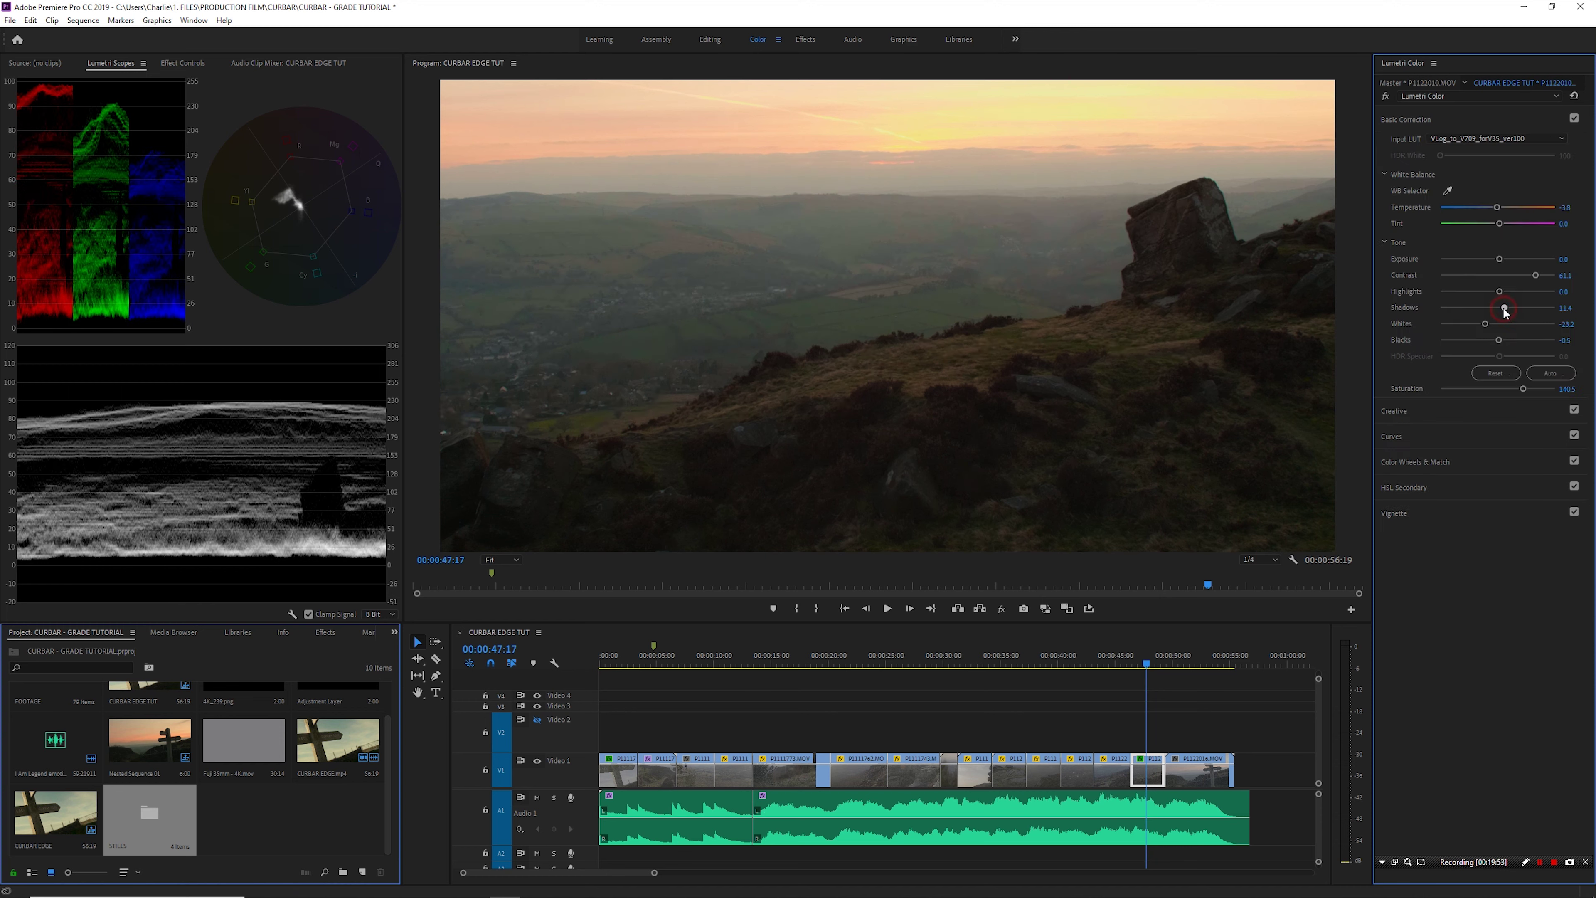
Darken the hillside clip's Shadows, warm Temperature to 12.4, and toggle Global FX Mute to compare
left_click_drag(1502, 307, 1487, 306)
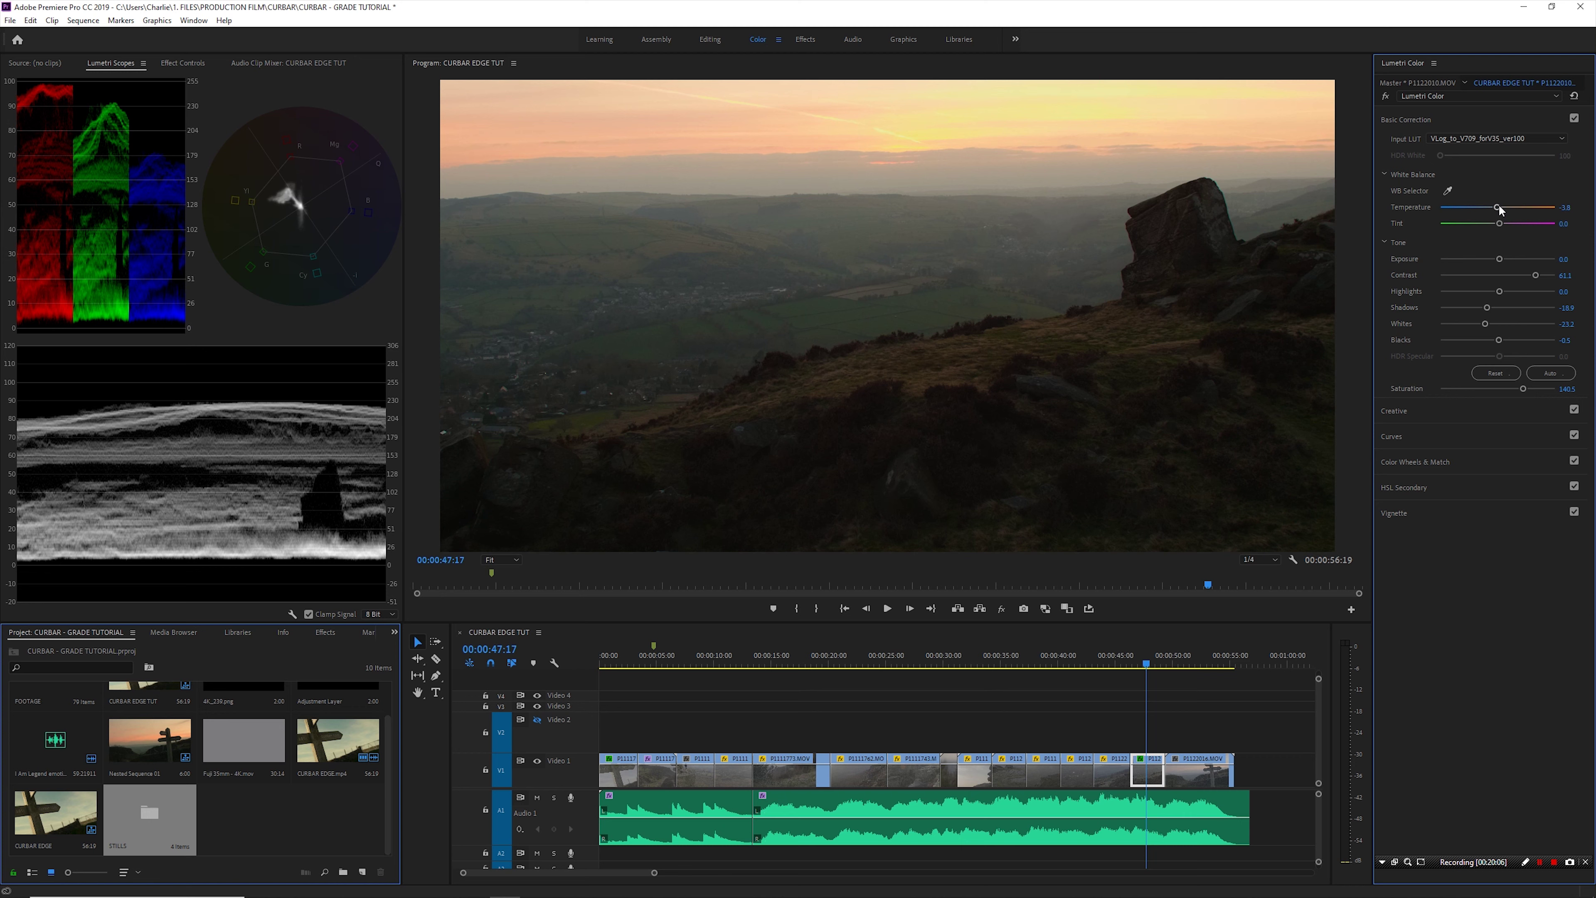
left_click_drag(1497, 207, 1505, 208)
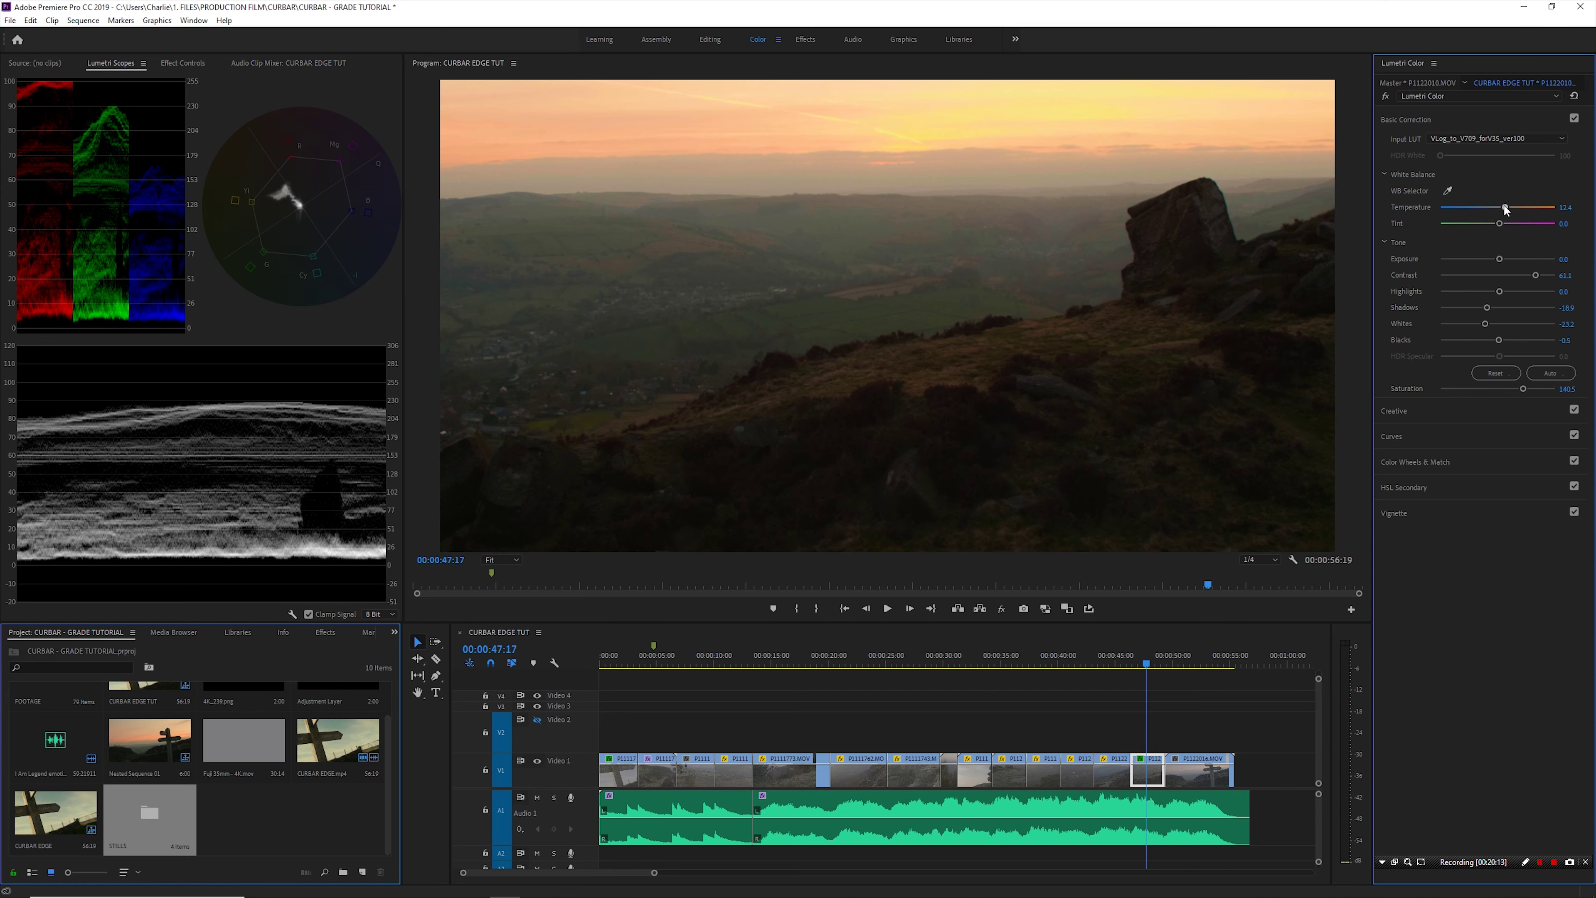
left_click(1008, 608)
left_click(1005, 605)
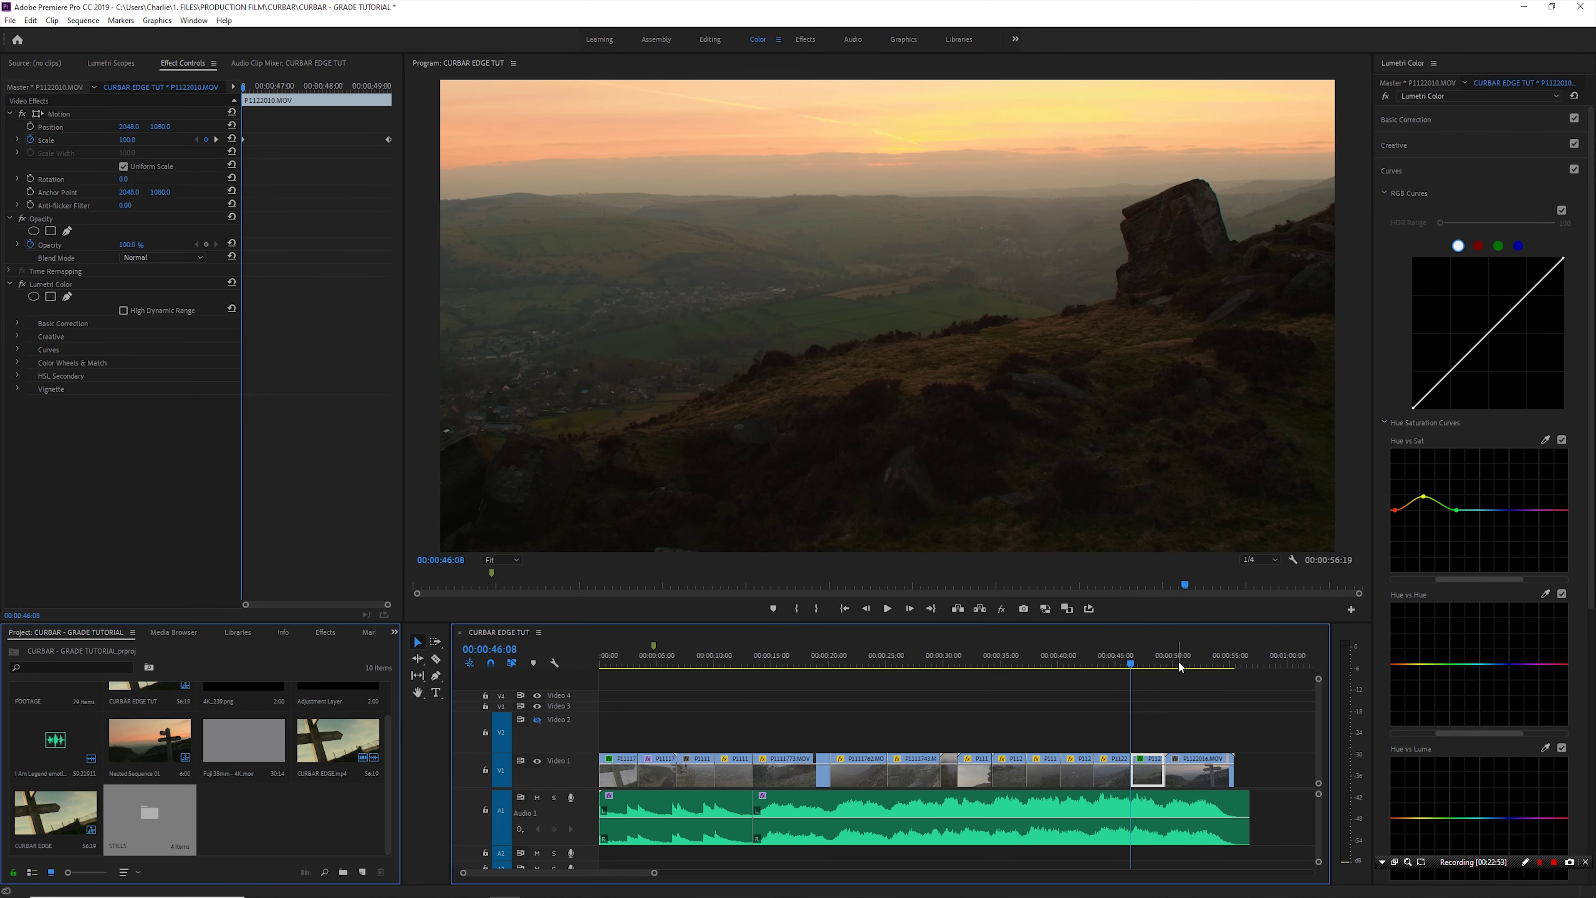
Copy clip P1122010's grade and paste its attributes onto signpost clip P1122016.MOV
key("Down")
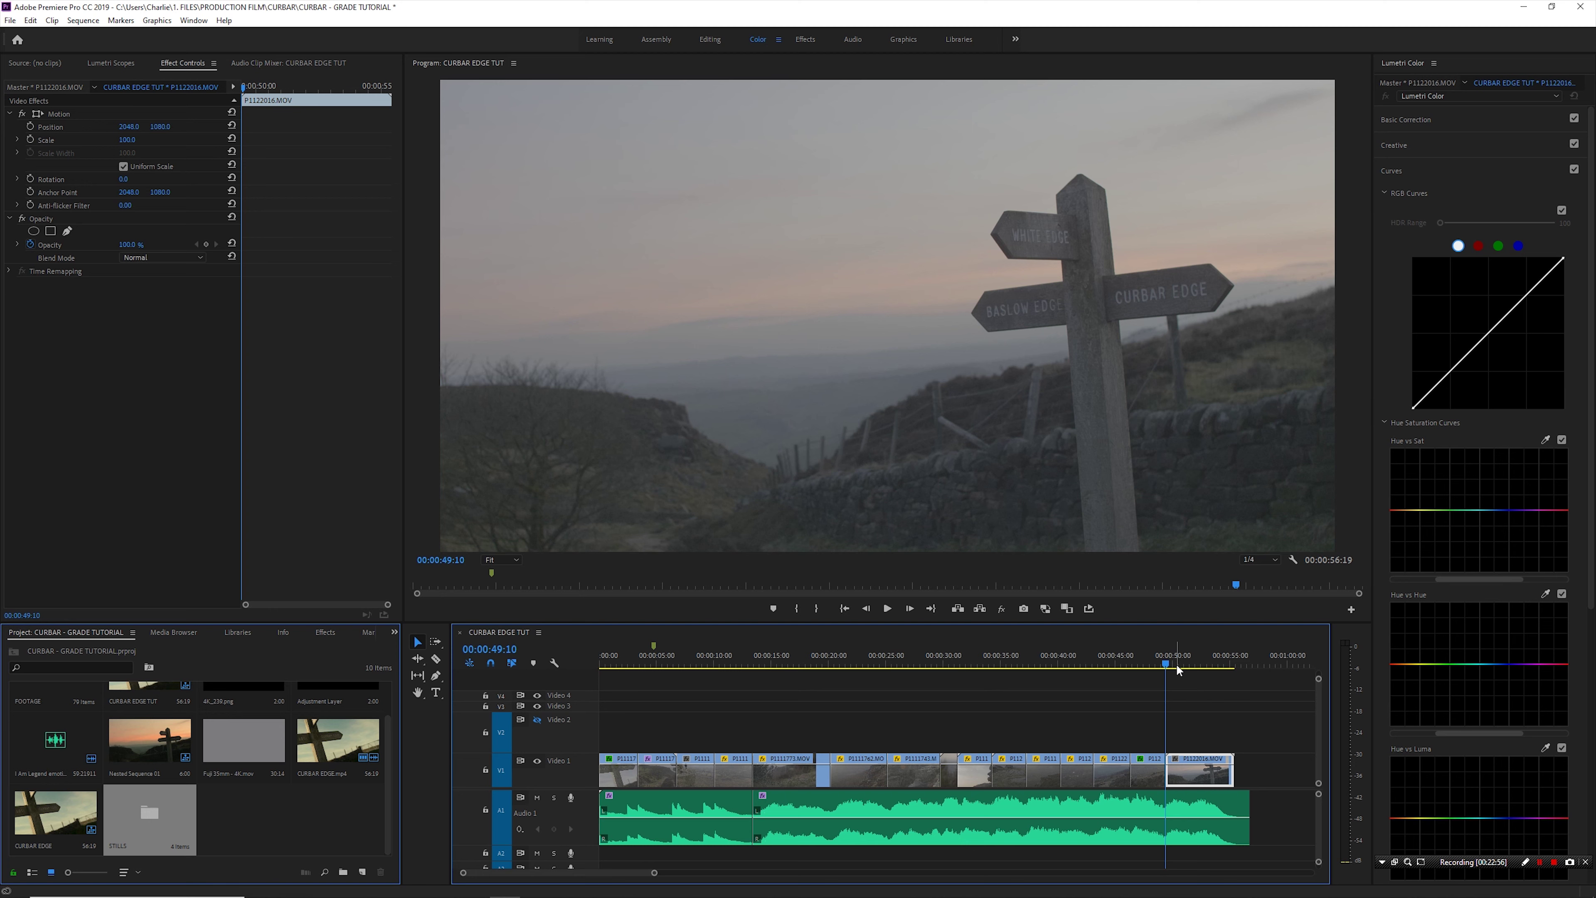
right_click(1150, 779)
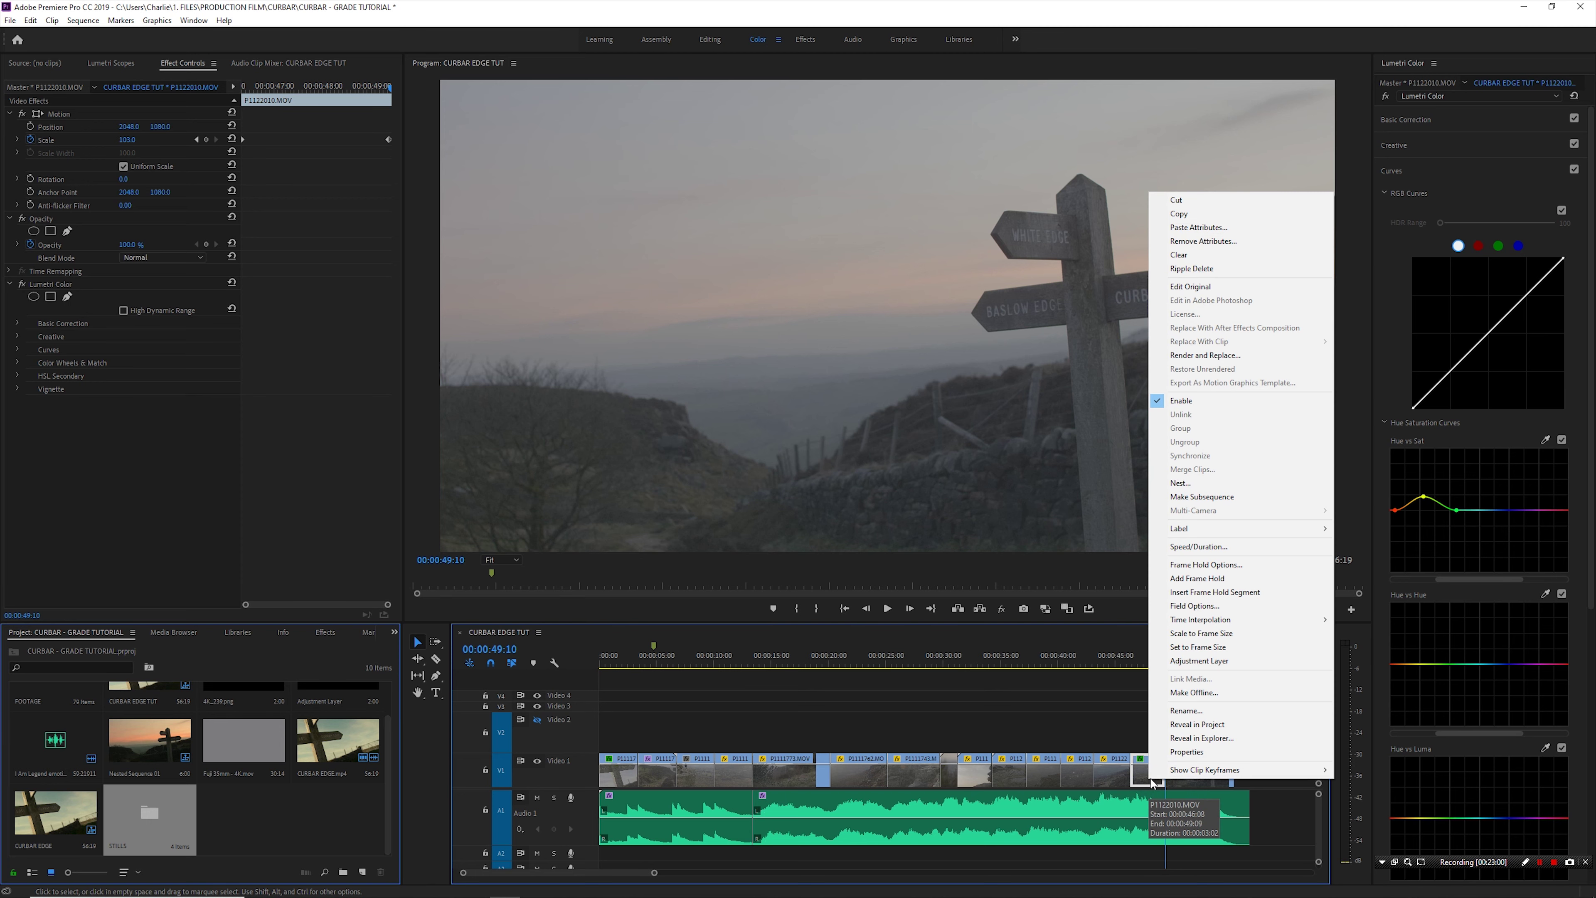
left_click(1179, 213)
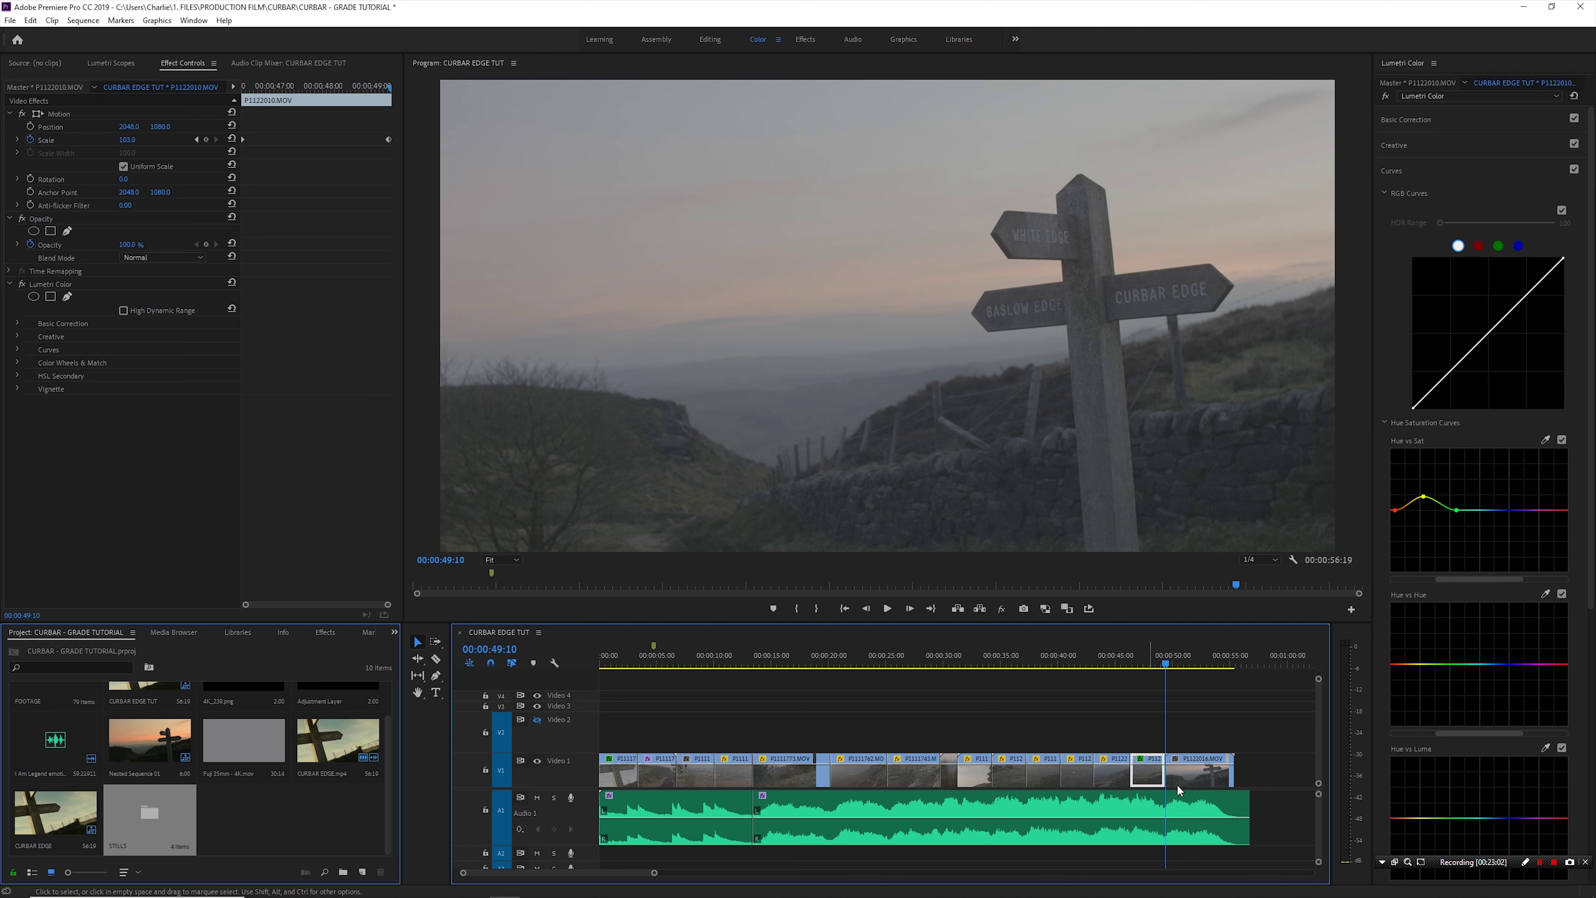
right_click(1205, 778)
left_click(1266, 221)
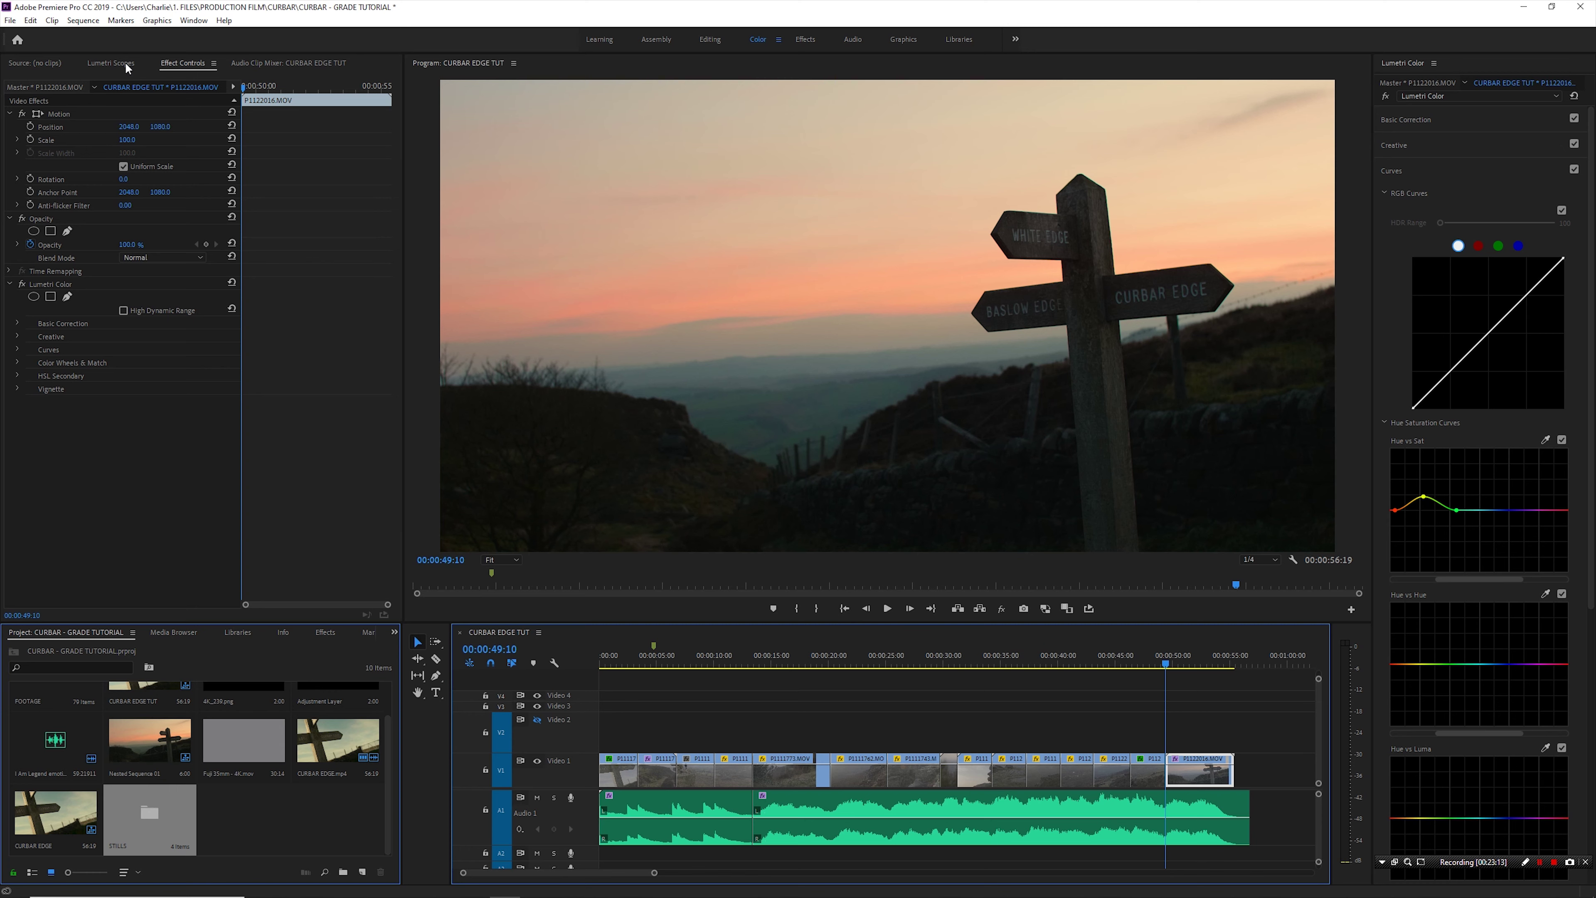
left_click(109, 63)
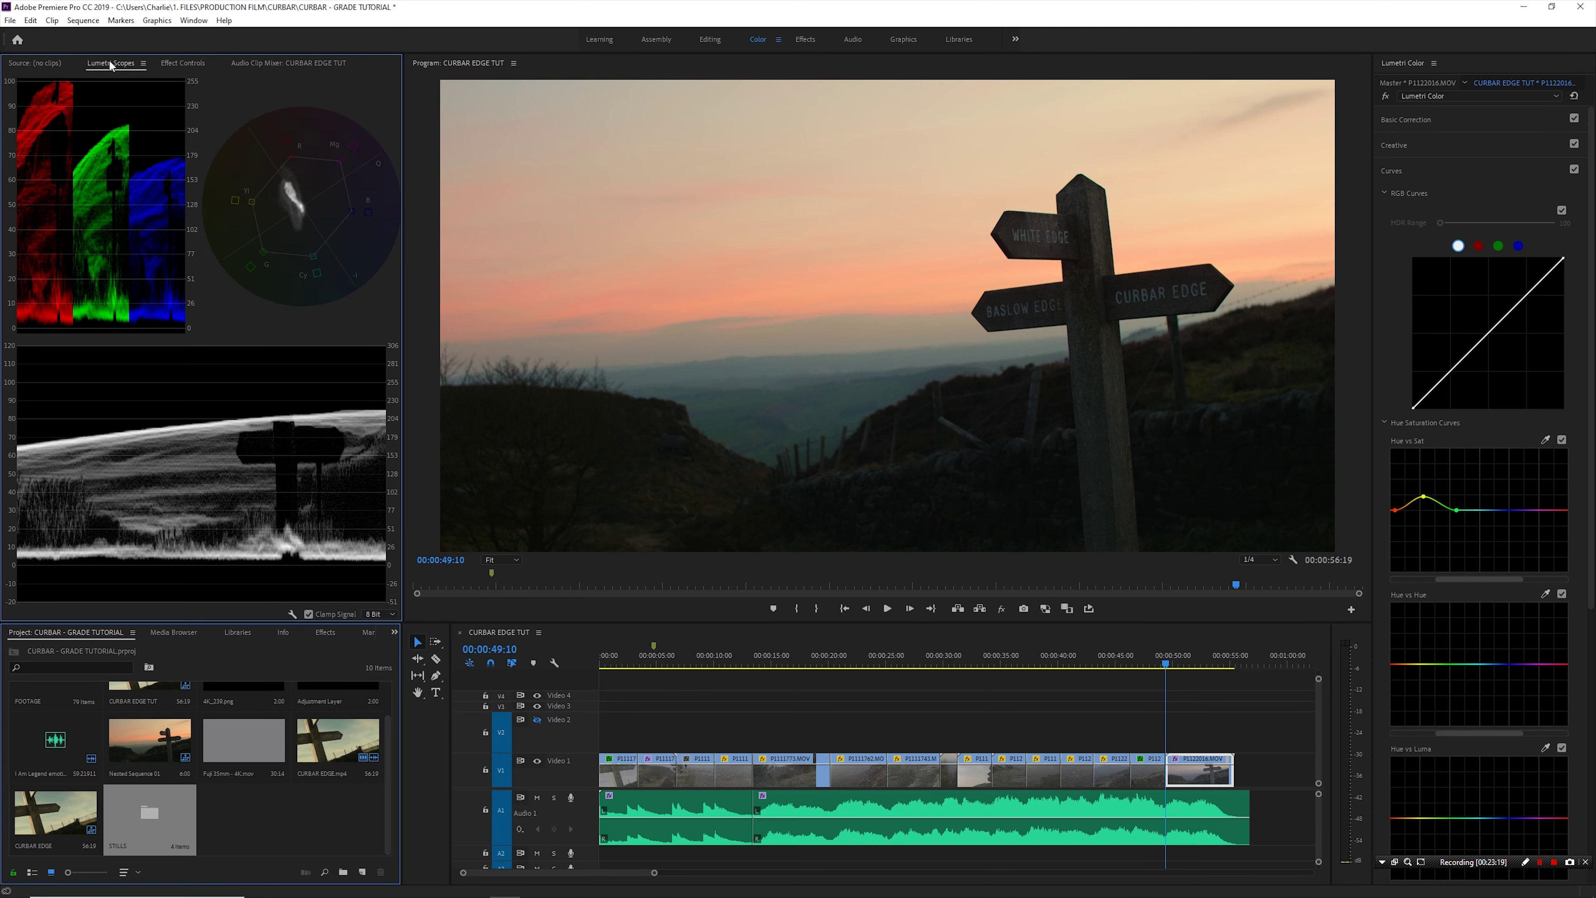
Lift the signpost clip's Shadows to about -14.6 and warm Temperature to about 33.1
key("Up")
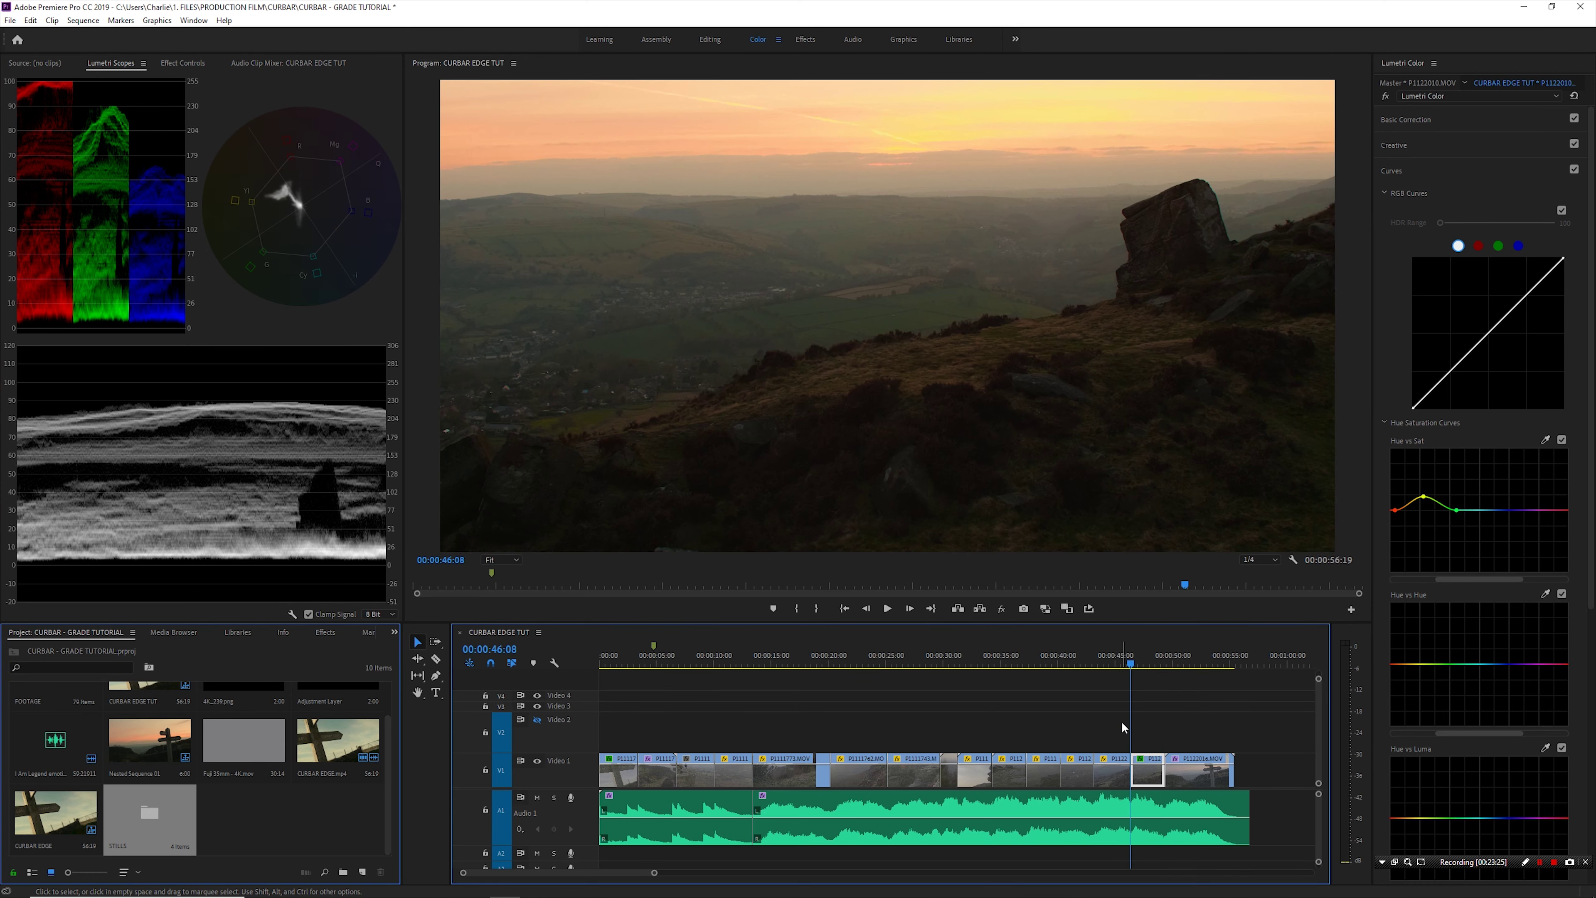
key("Down")
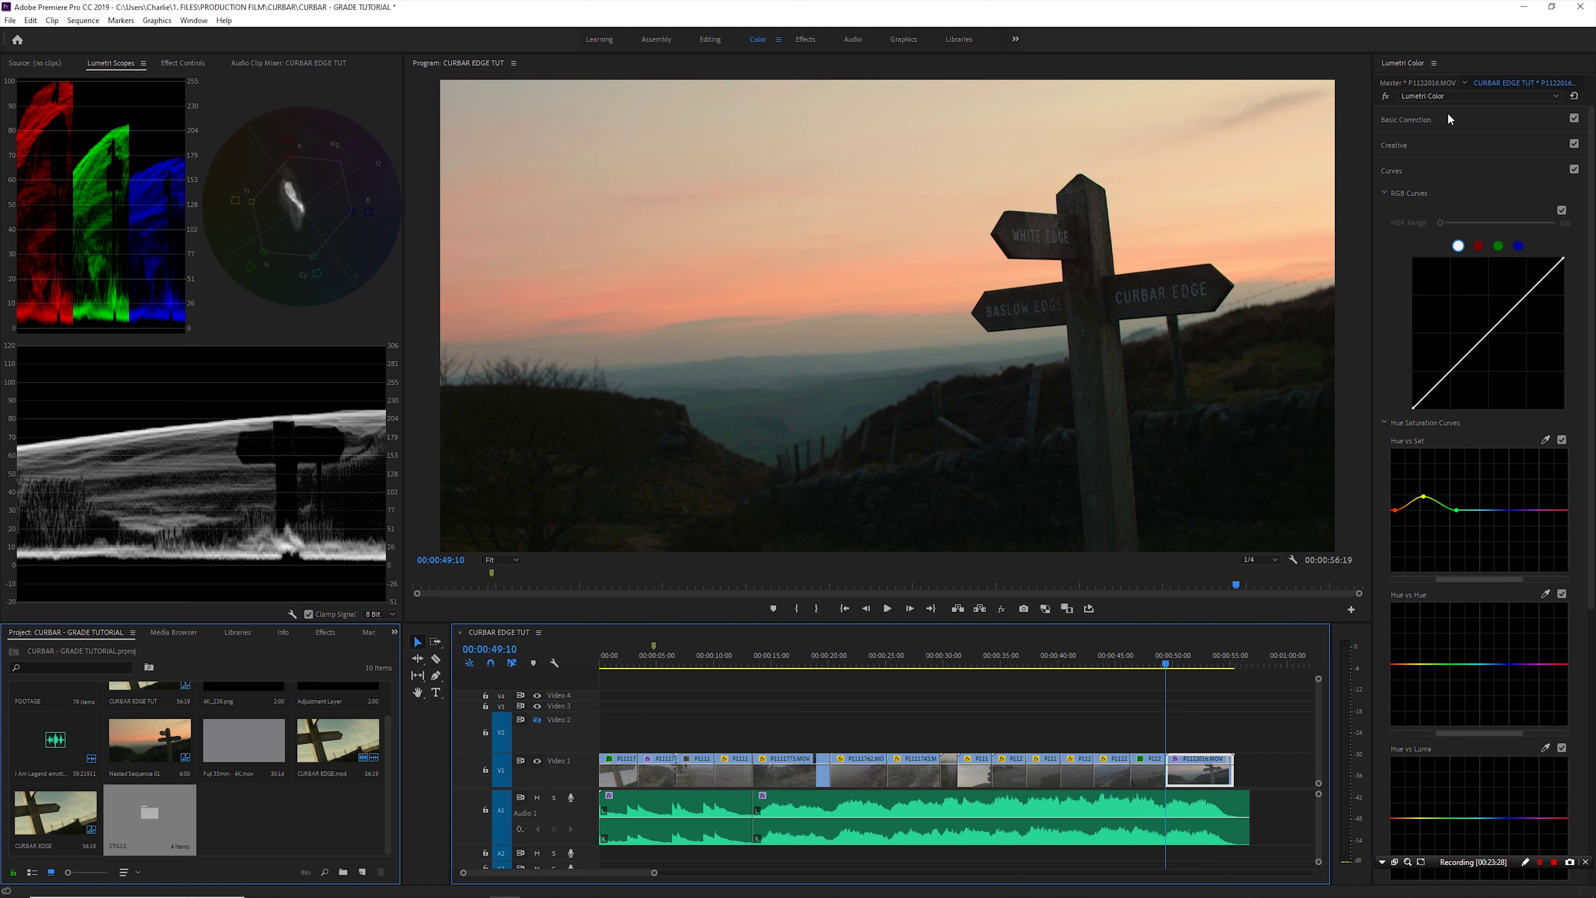
left_click(1445, 119)
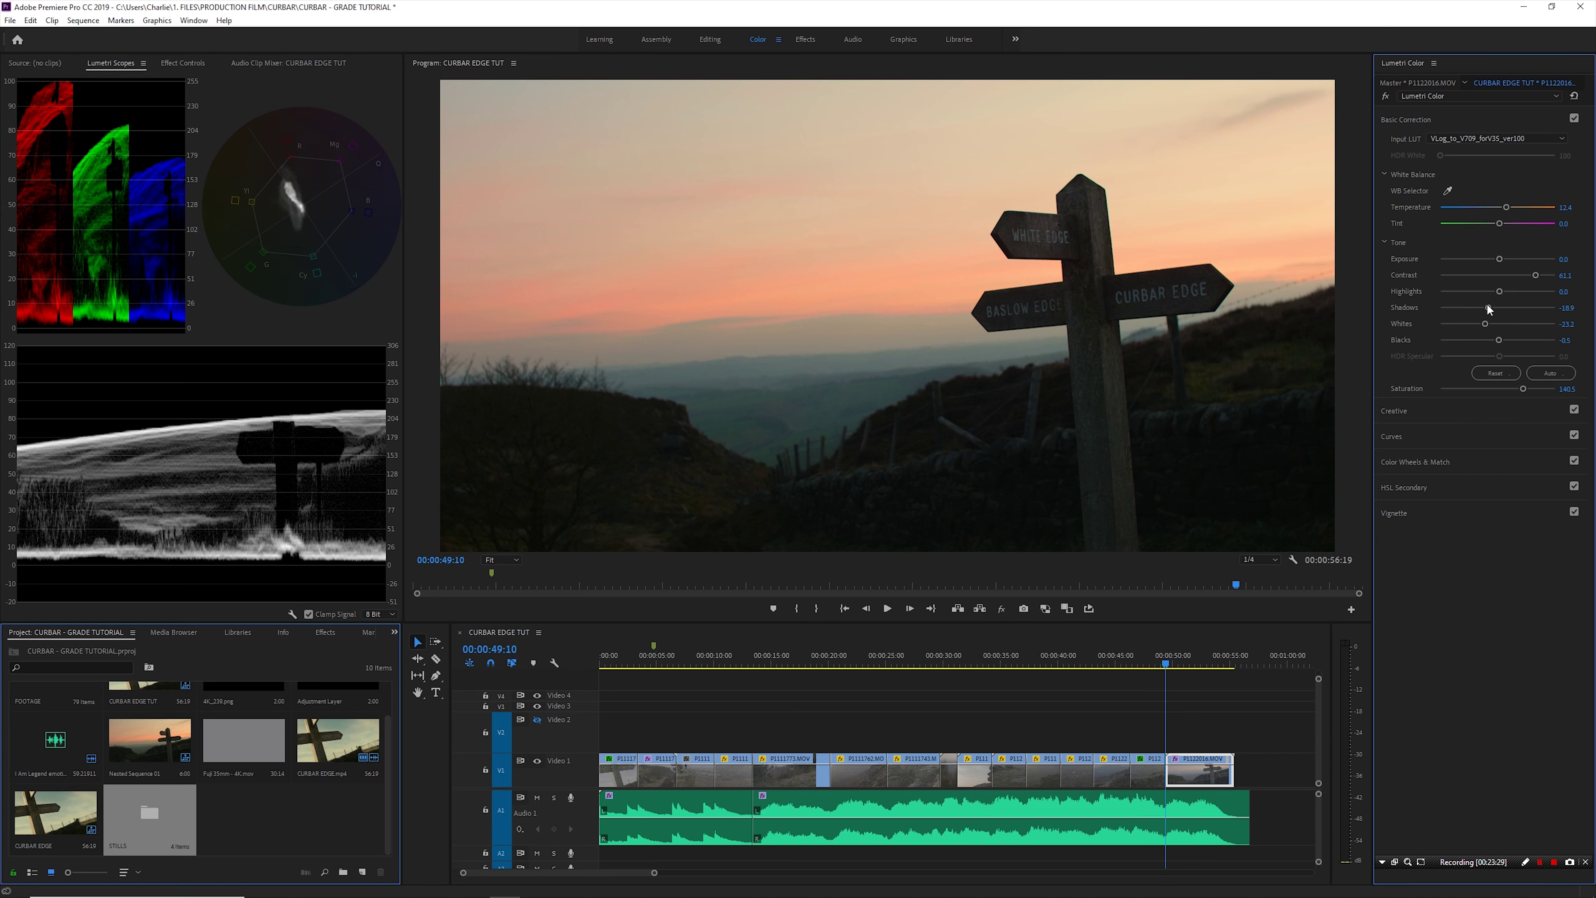
left_click_drag(1488, 308, 1507, 308)
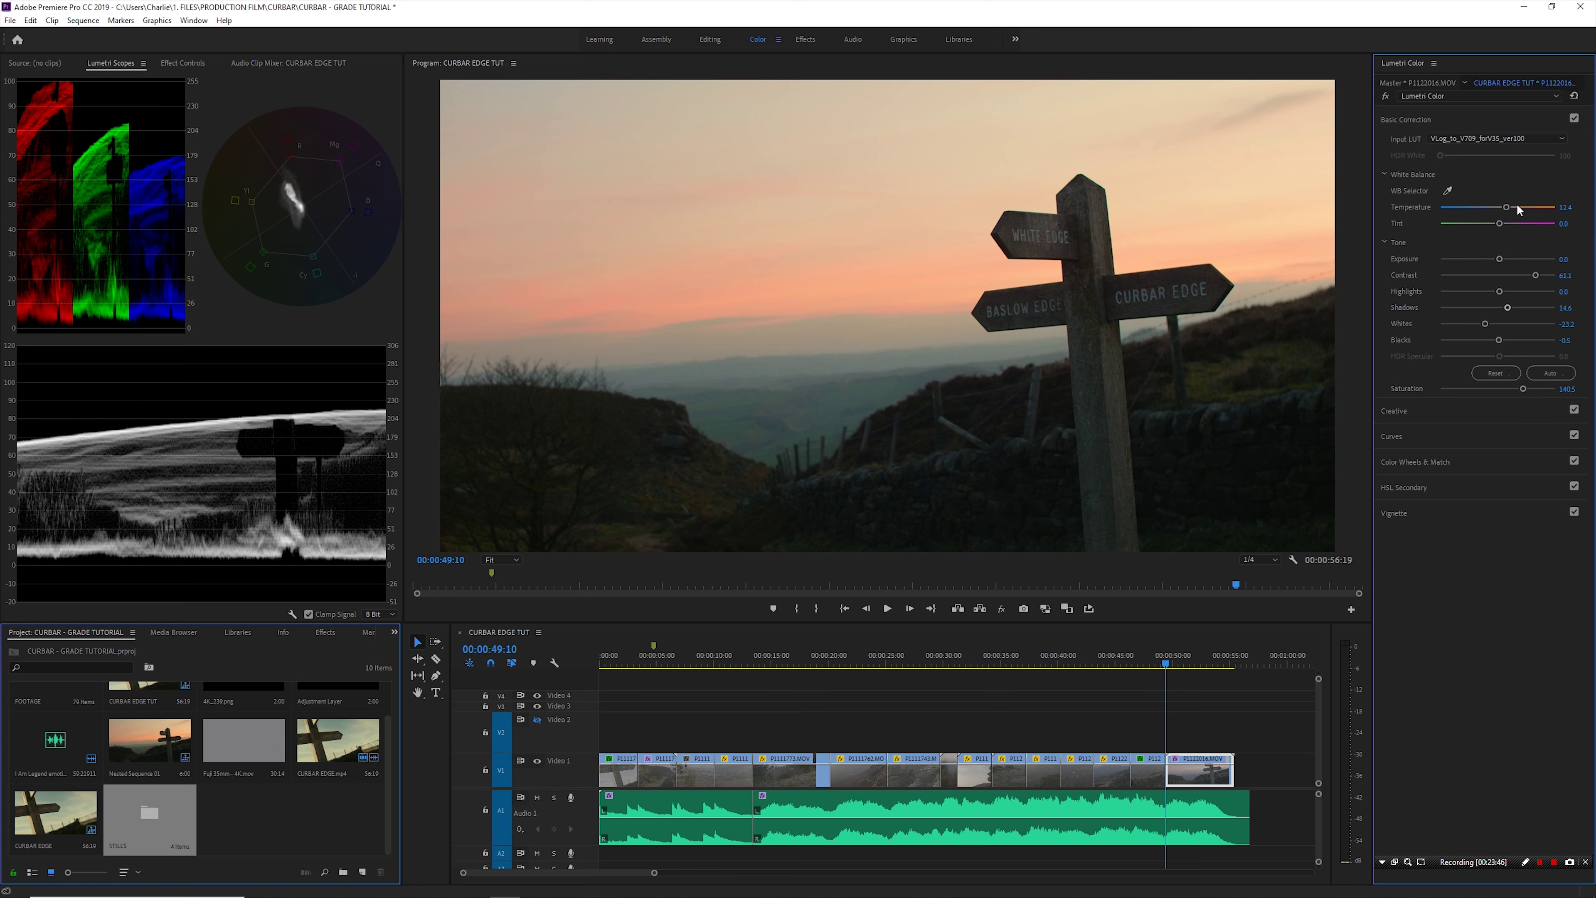
left_click_drag(1506, 208, 1516, 210)
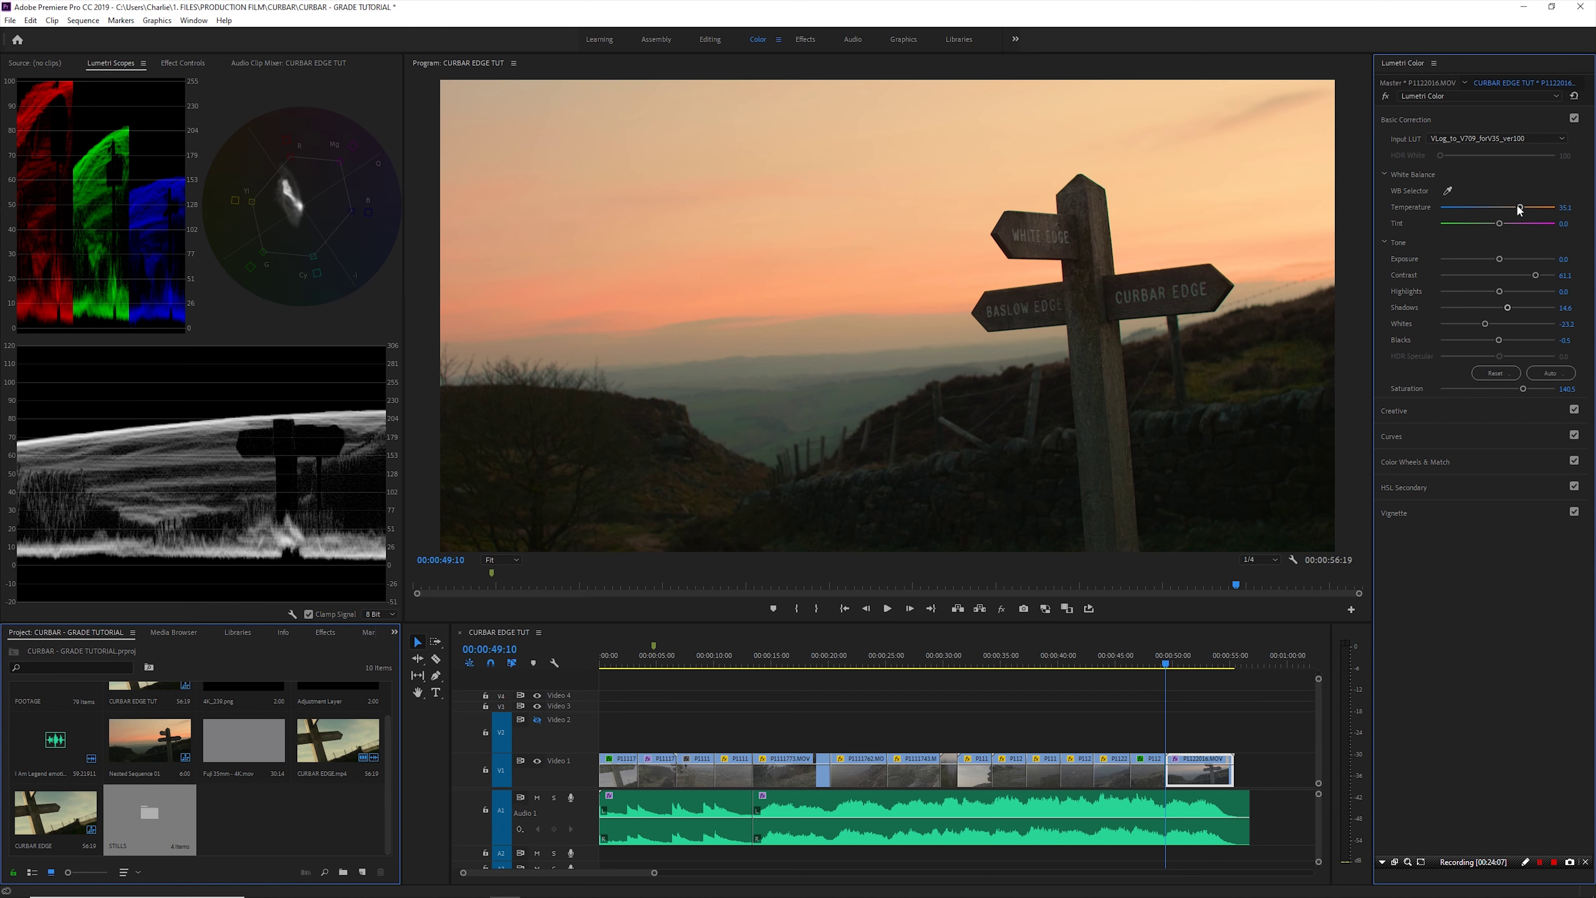
Compare the signpost clip against the previous shot by stepping back and forth between them
key("Up")
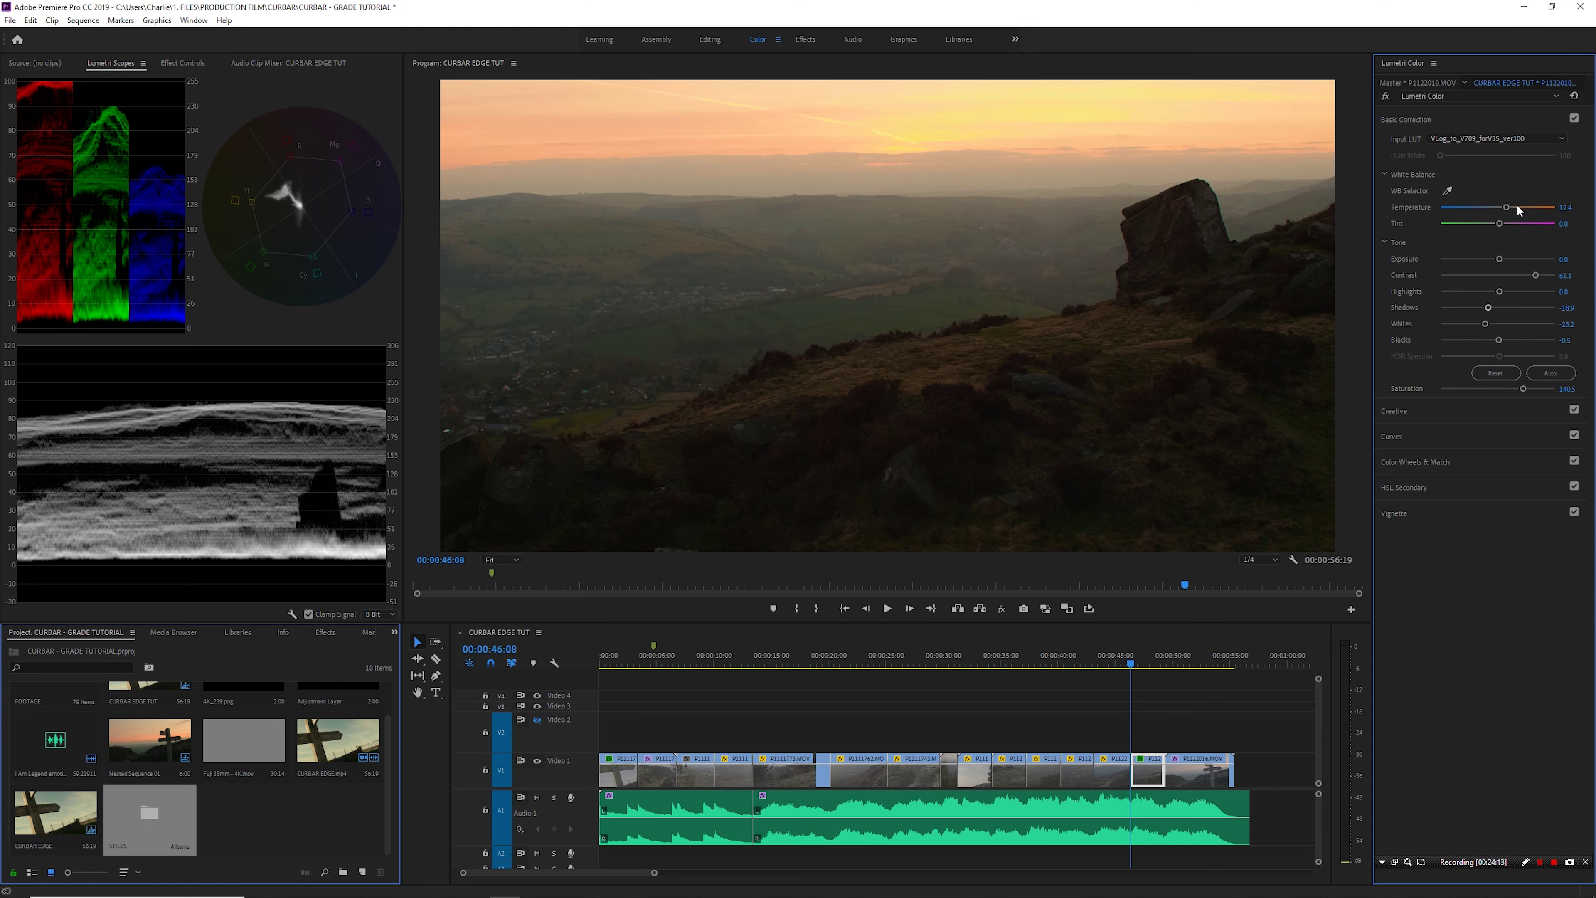
key("Down")
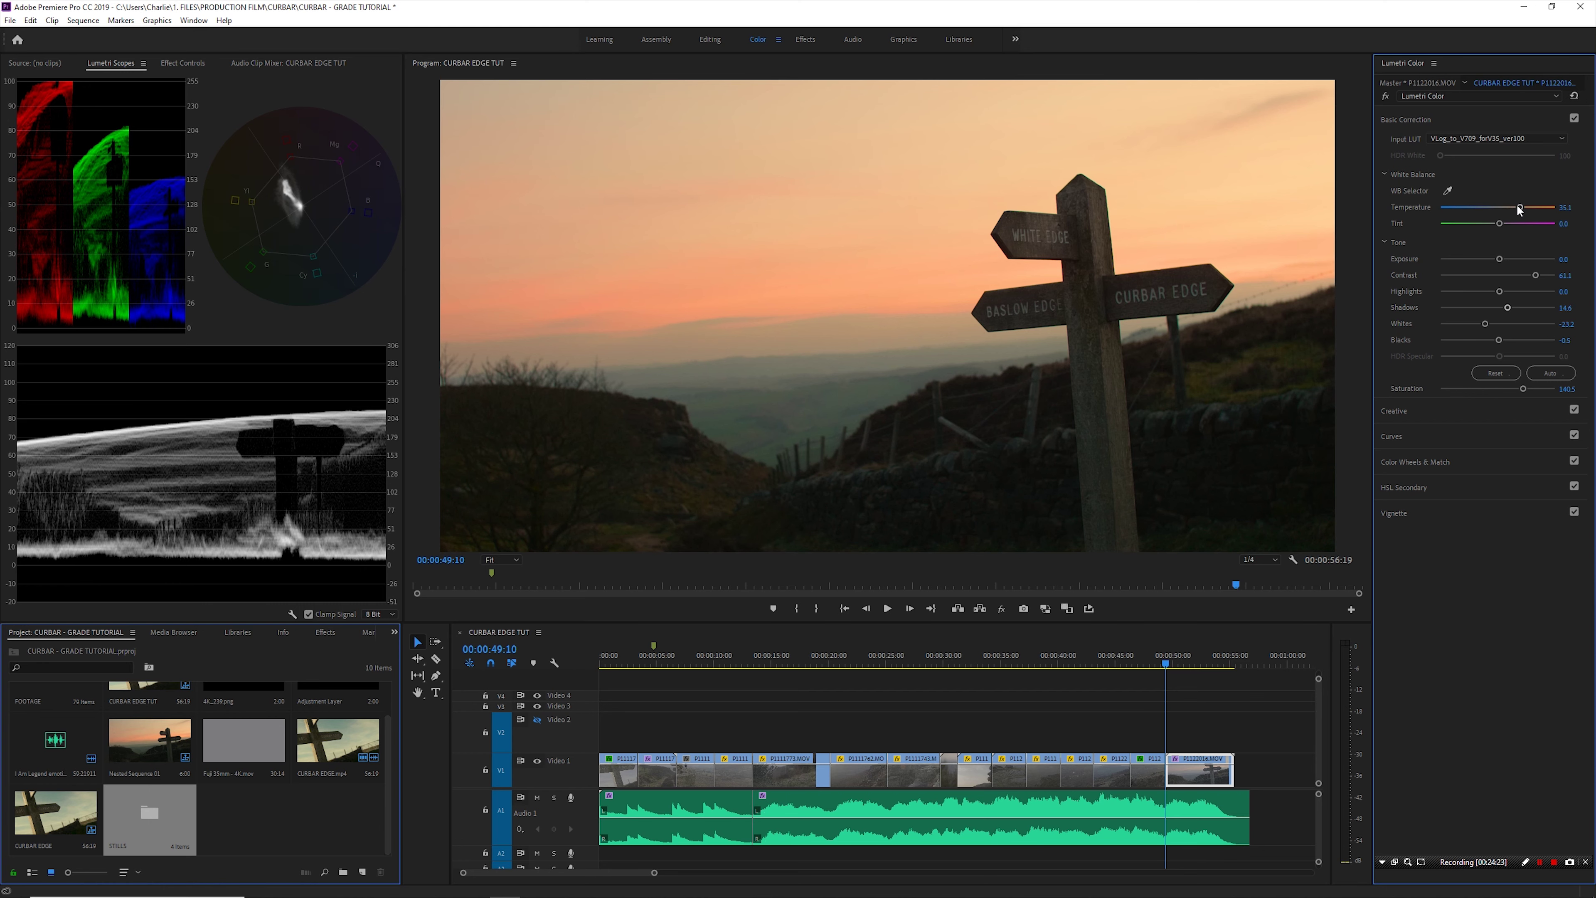
key("Up")
key("Down")
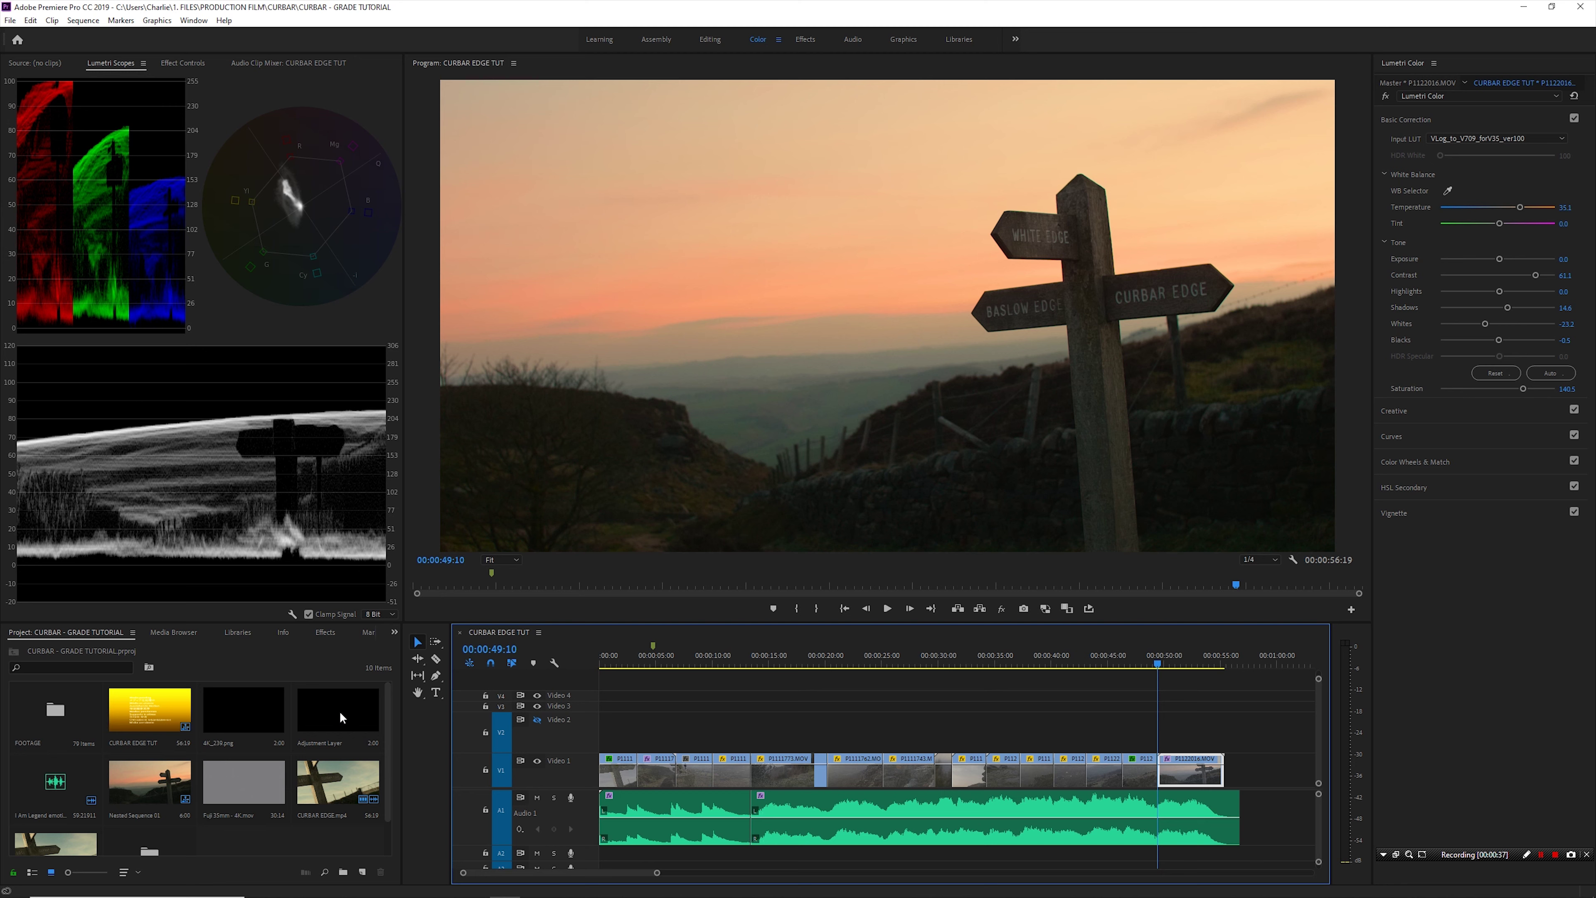
Lay the Adjustment Layer across the whole sequence on Video 2 and return to the start
left_click_drag(339, 711, 1222, 737)
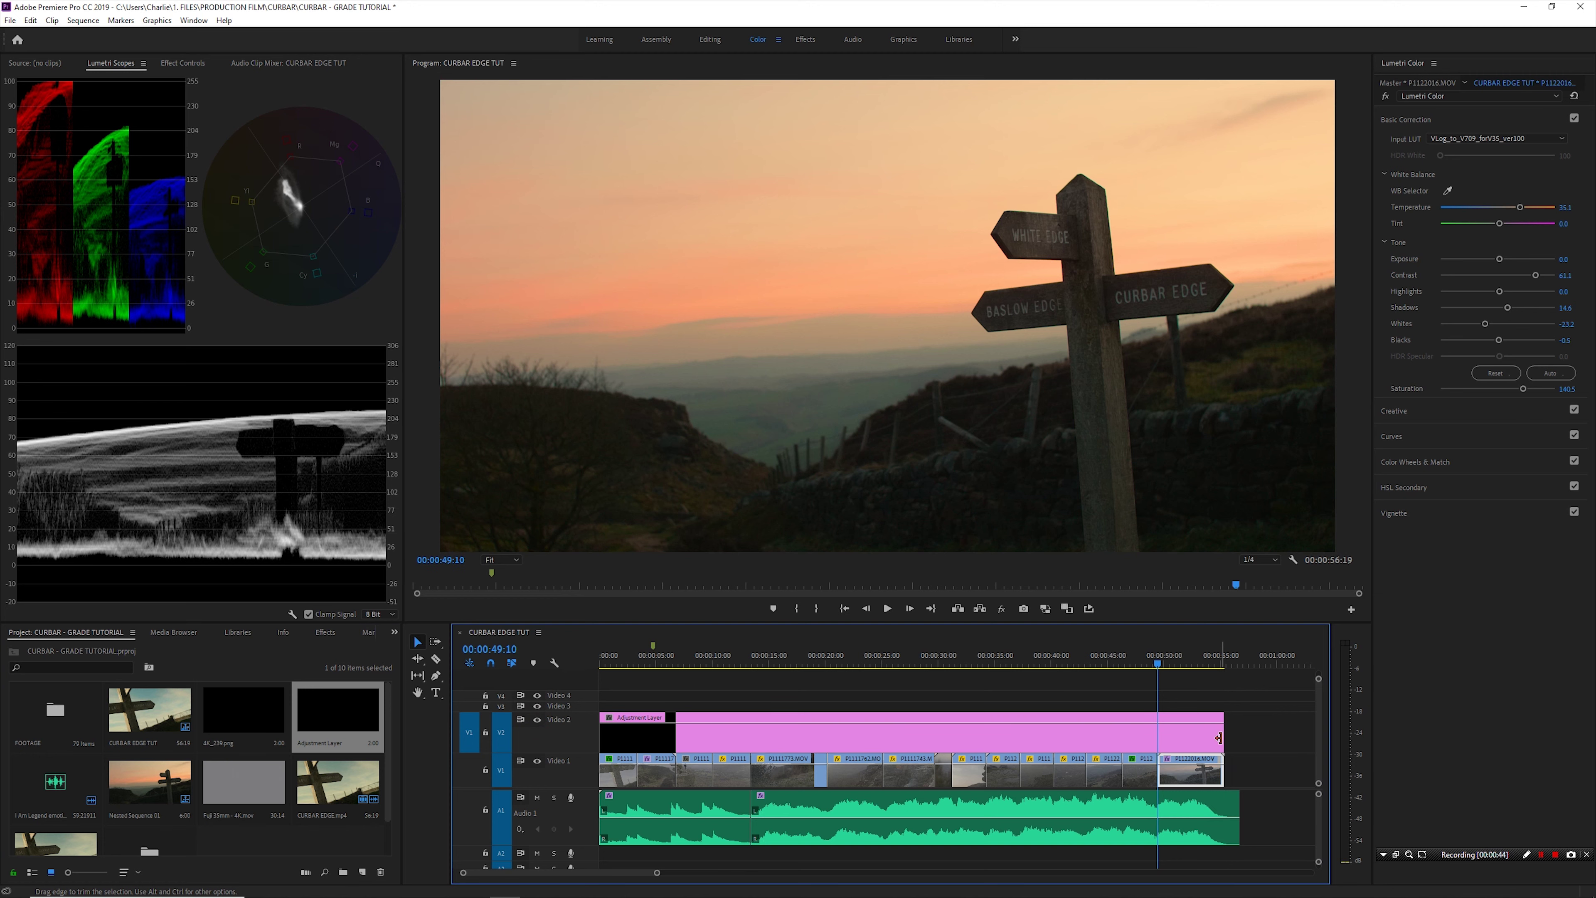
left_click(845, 608)
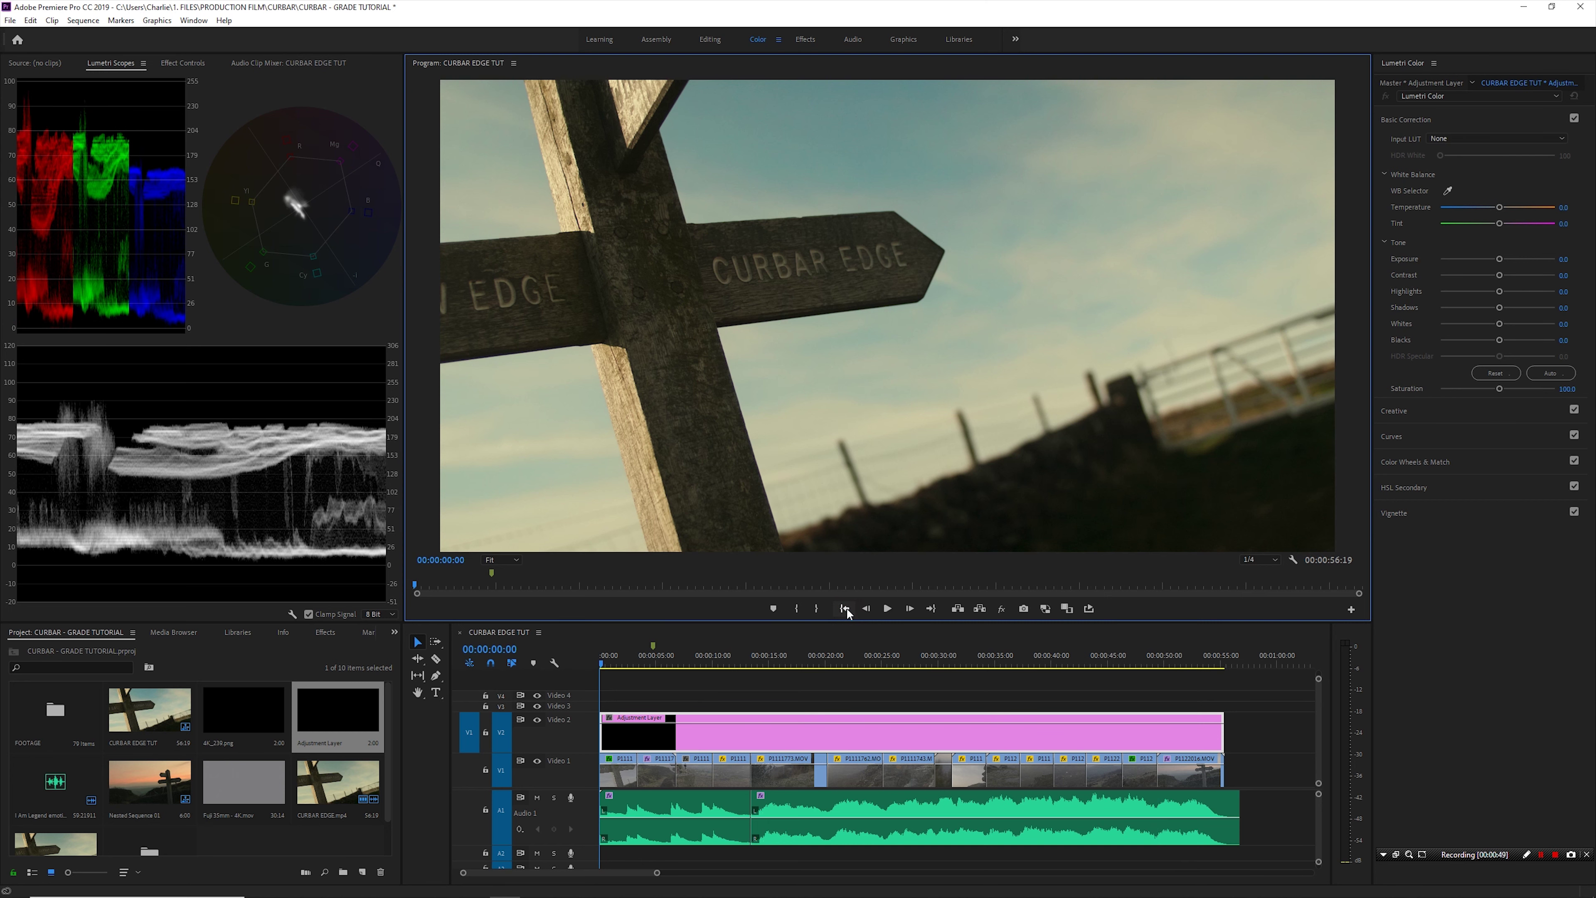
left_click(783, 736)
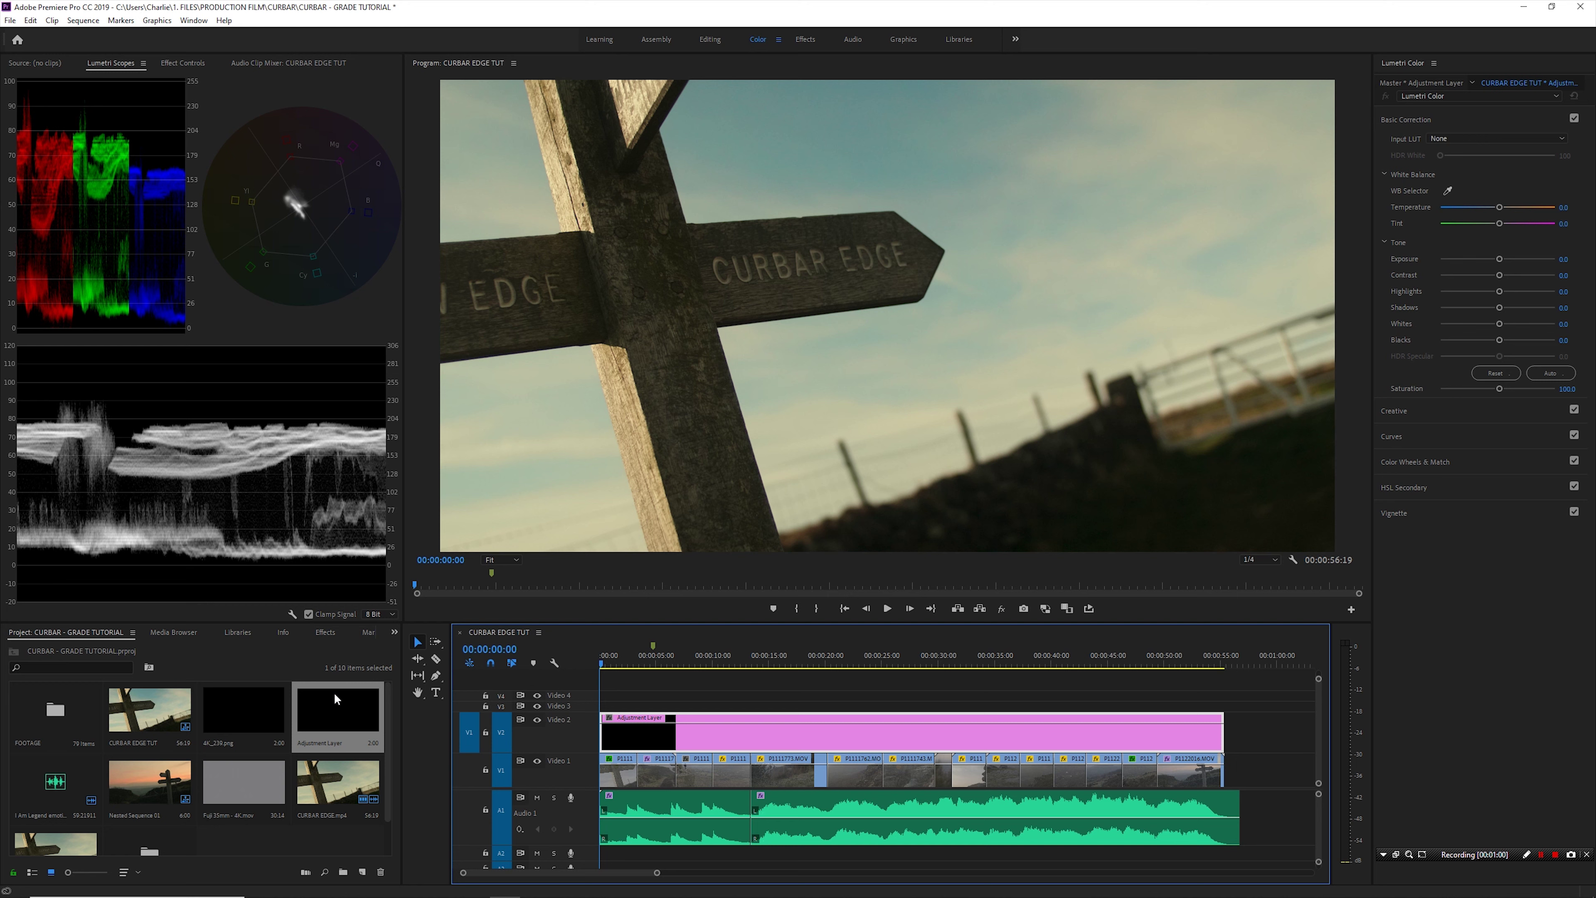
left_click(325, 632)
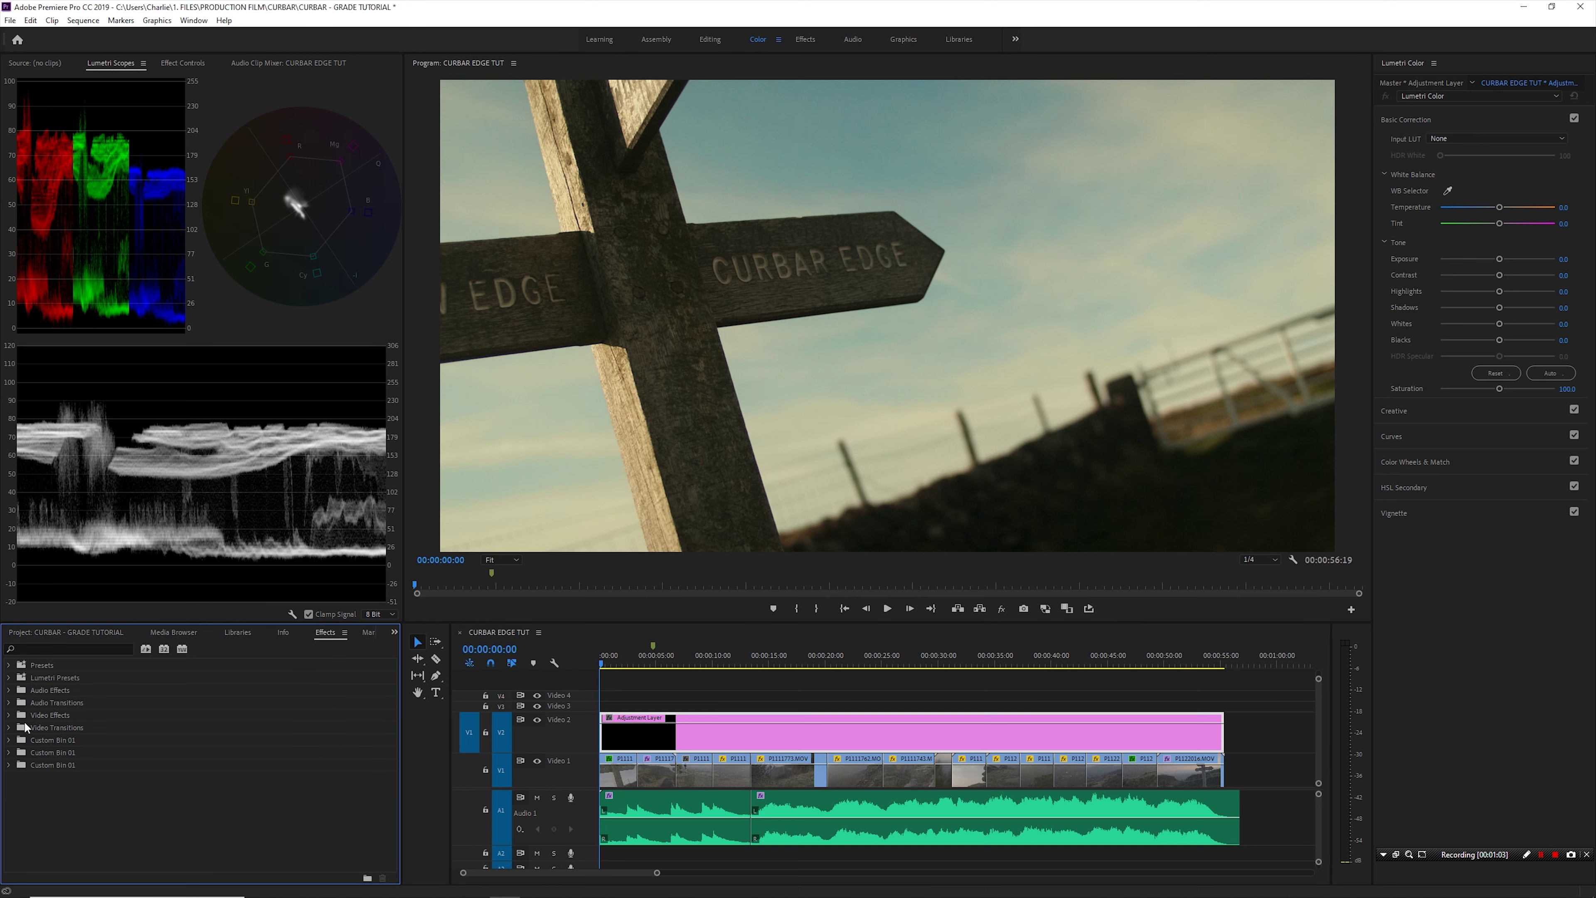
Apply Colorista III to the adjustment layer and set its Pop amount to 50
left_click_drag(62, 714, 707, 738)
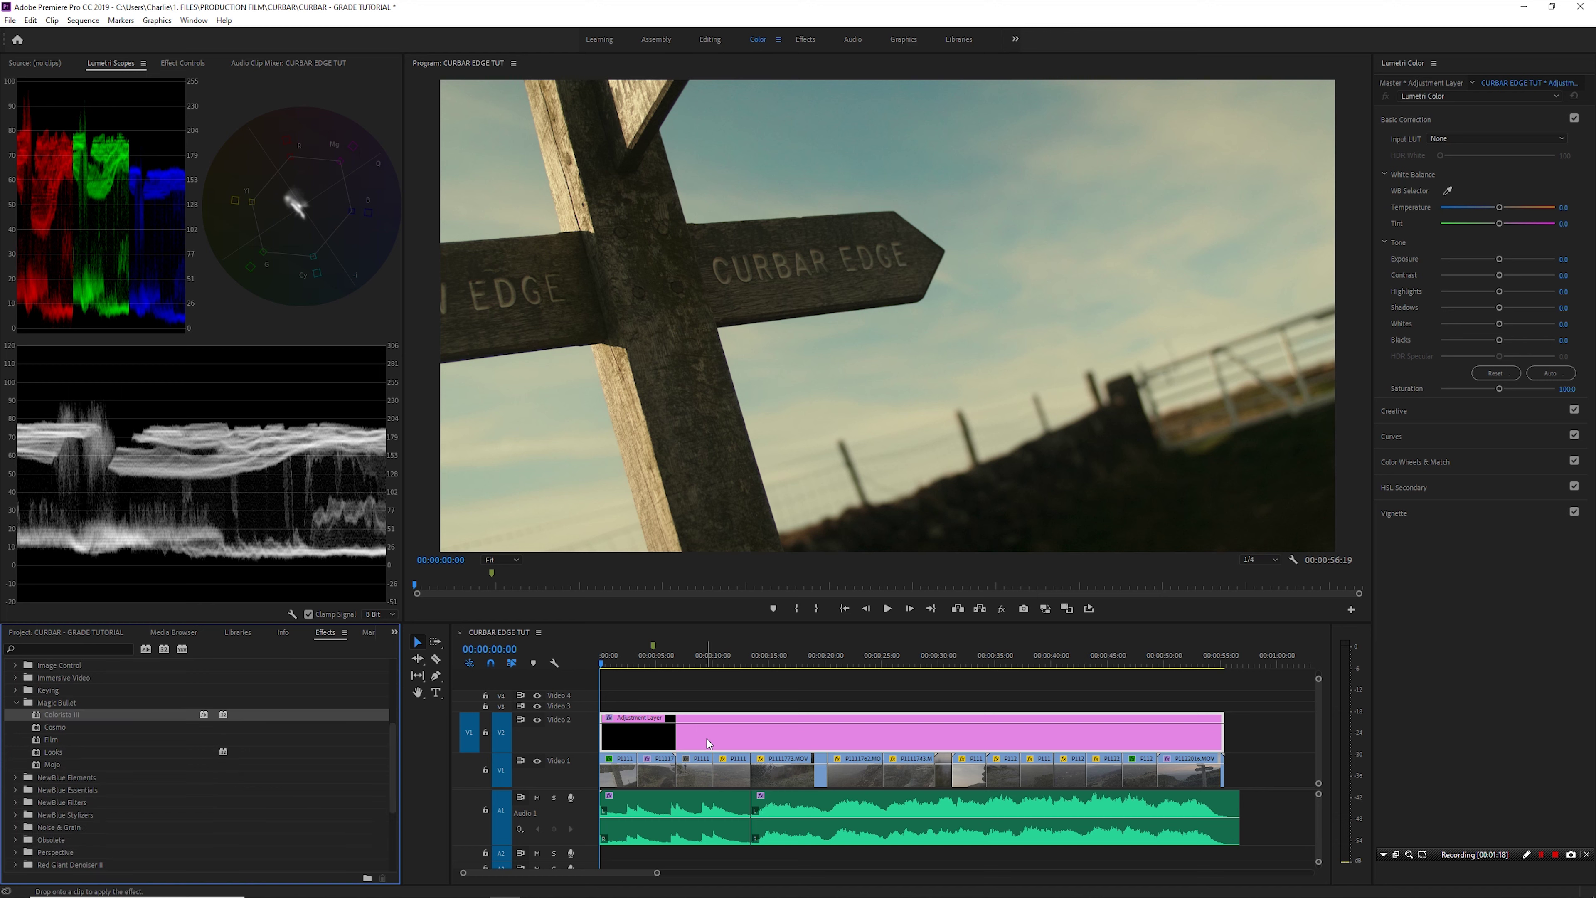
left_click(189, 63)
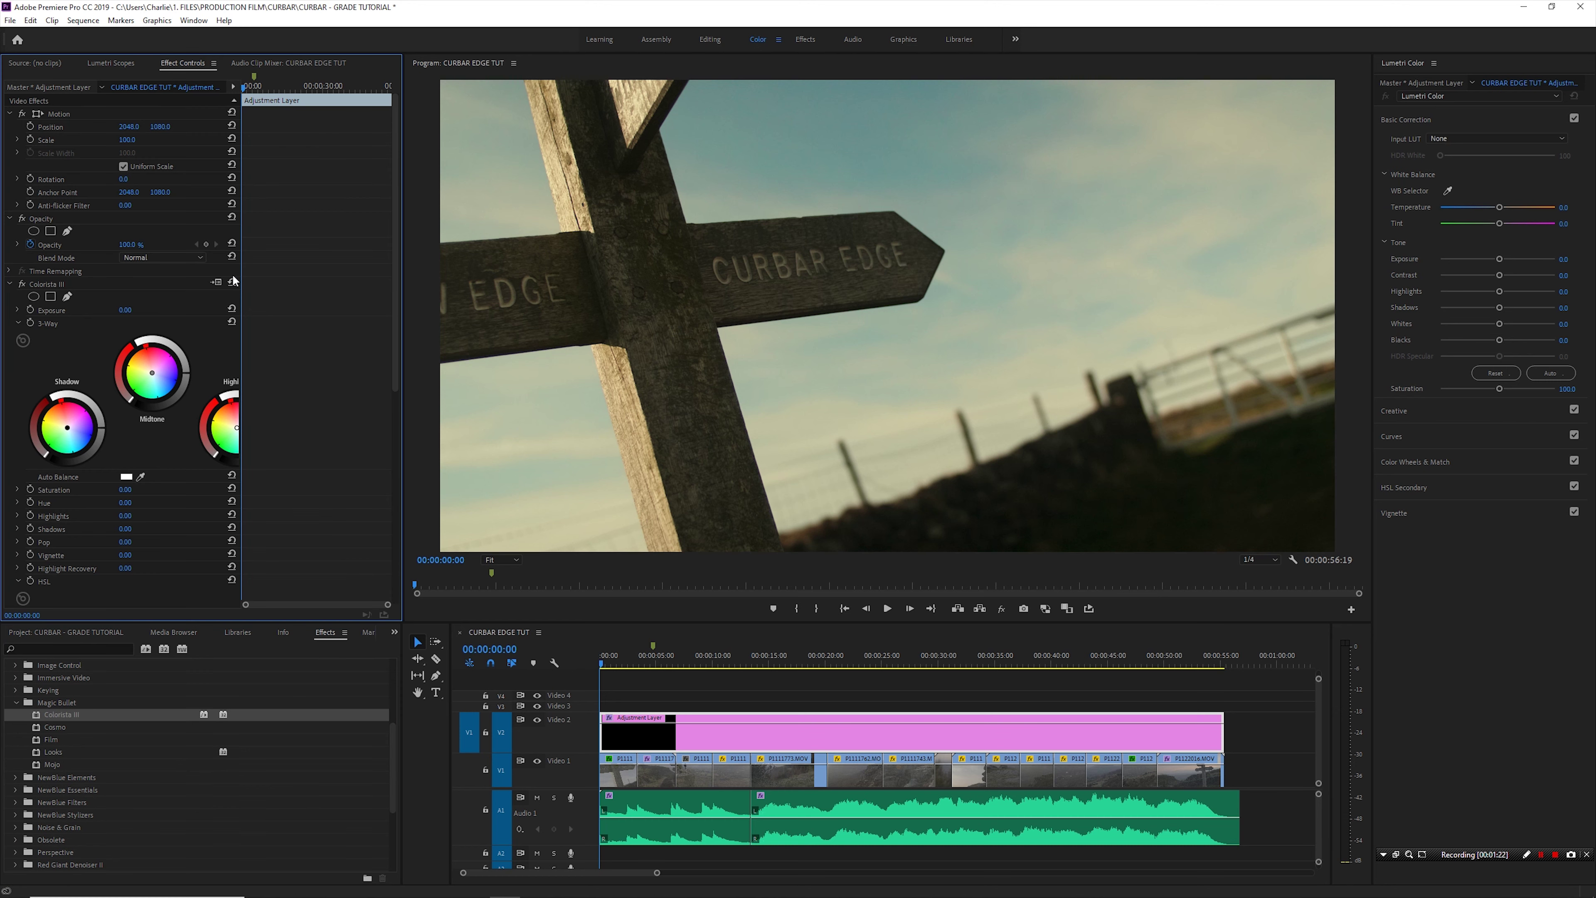
scroll(124, 413, "down", 1)
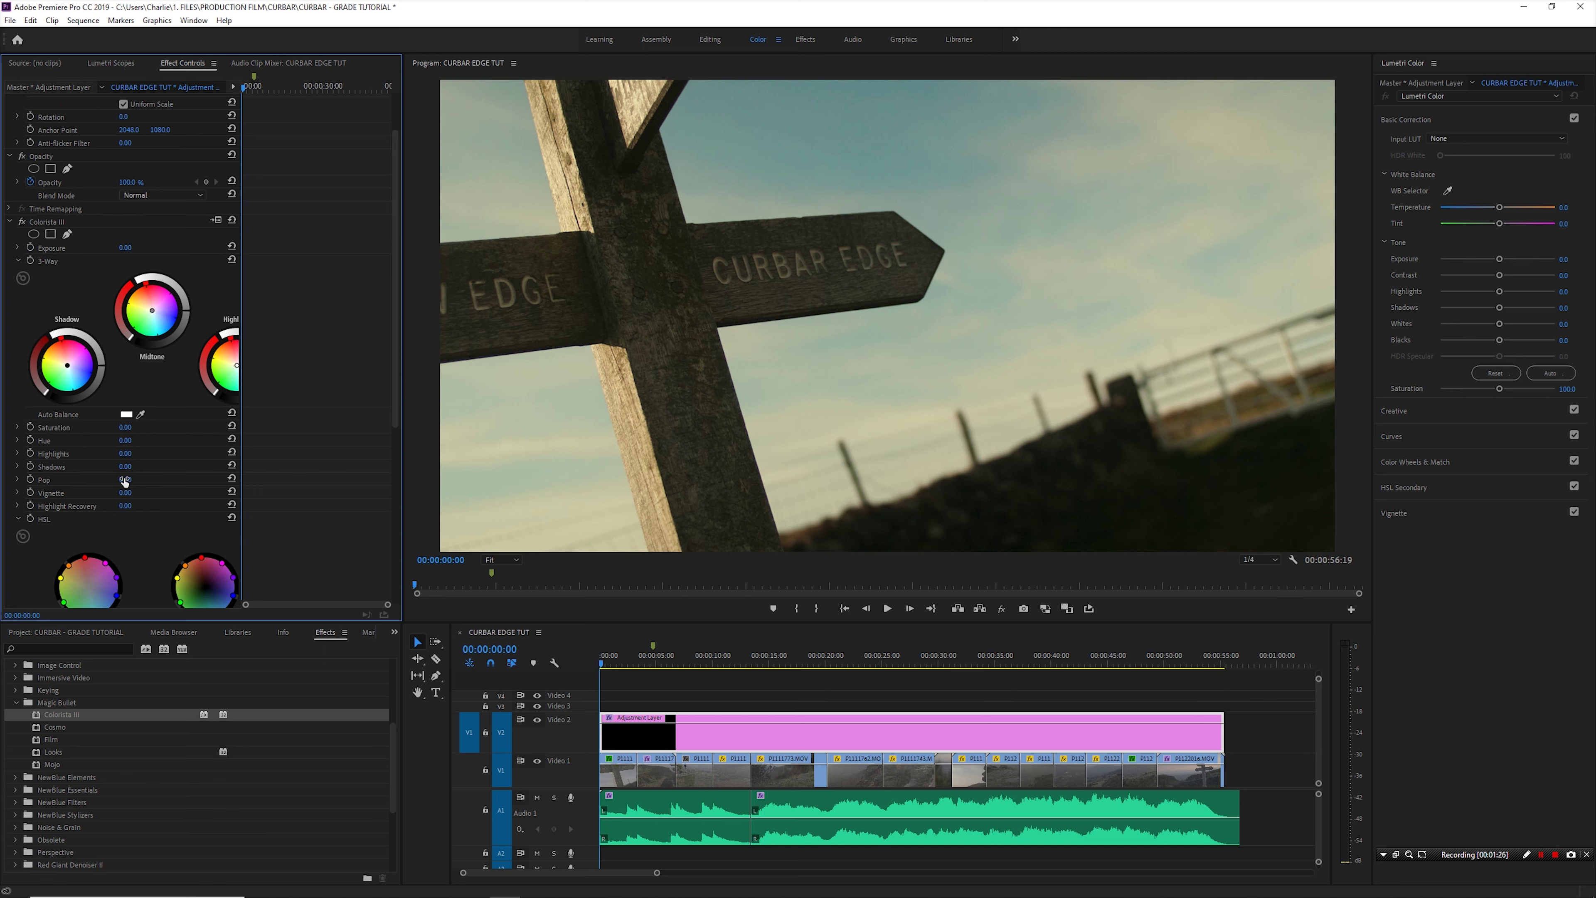
left_click(125, 479)
type("50")
key("Return")
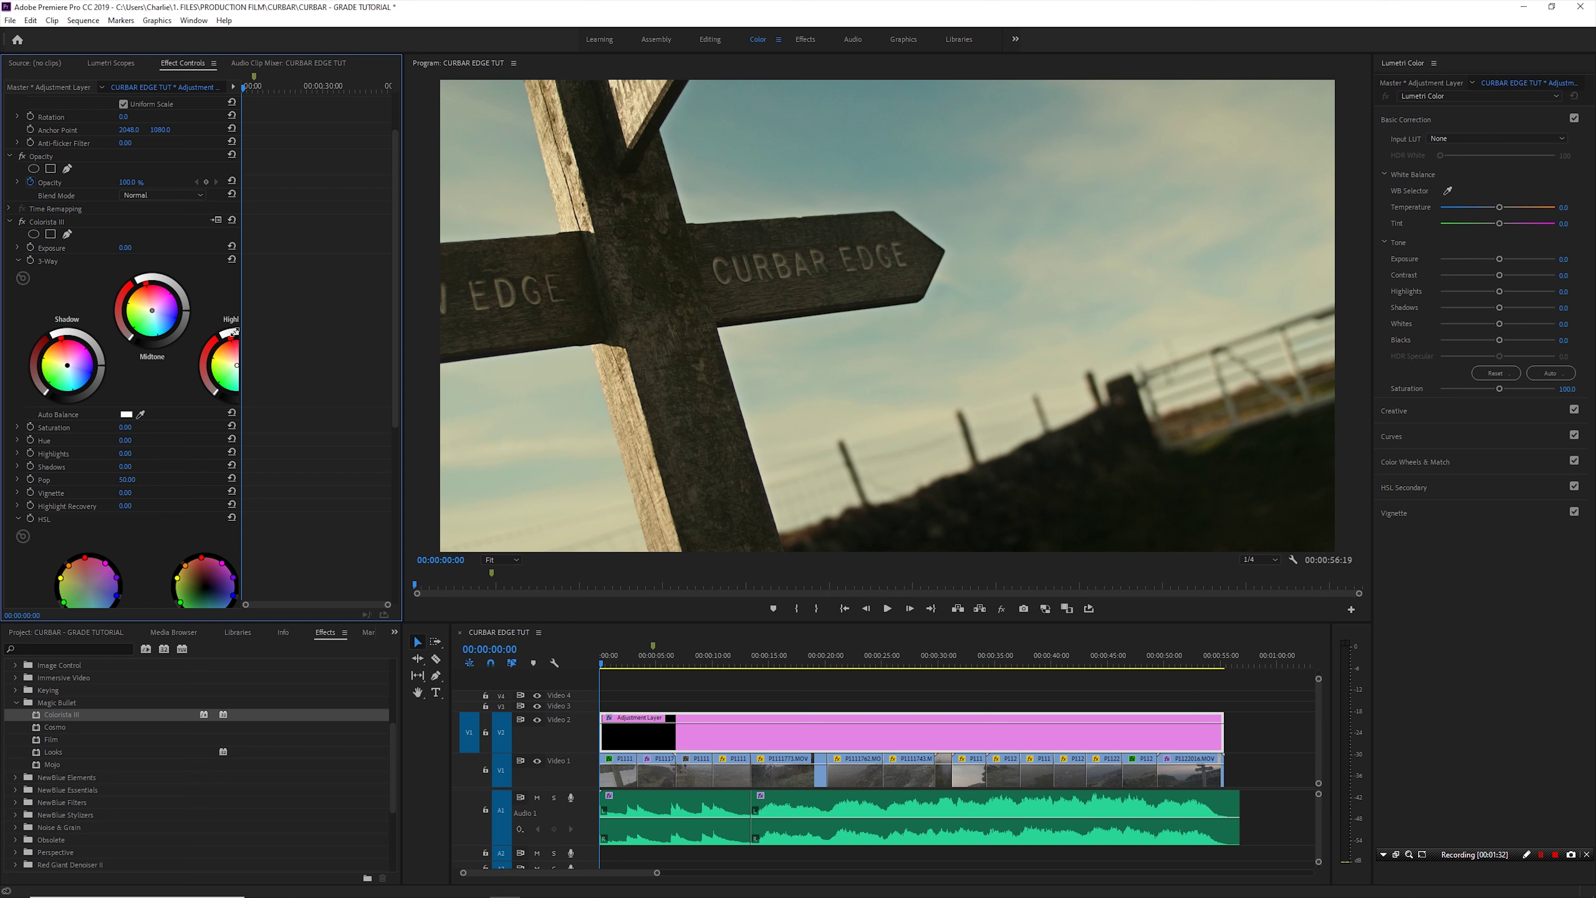
Toggle Colorista III off and back on to compare its effect
left_click(23, 223)
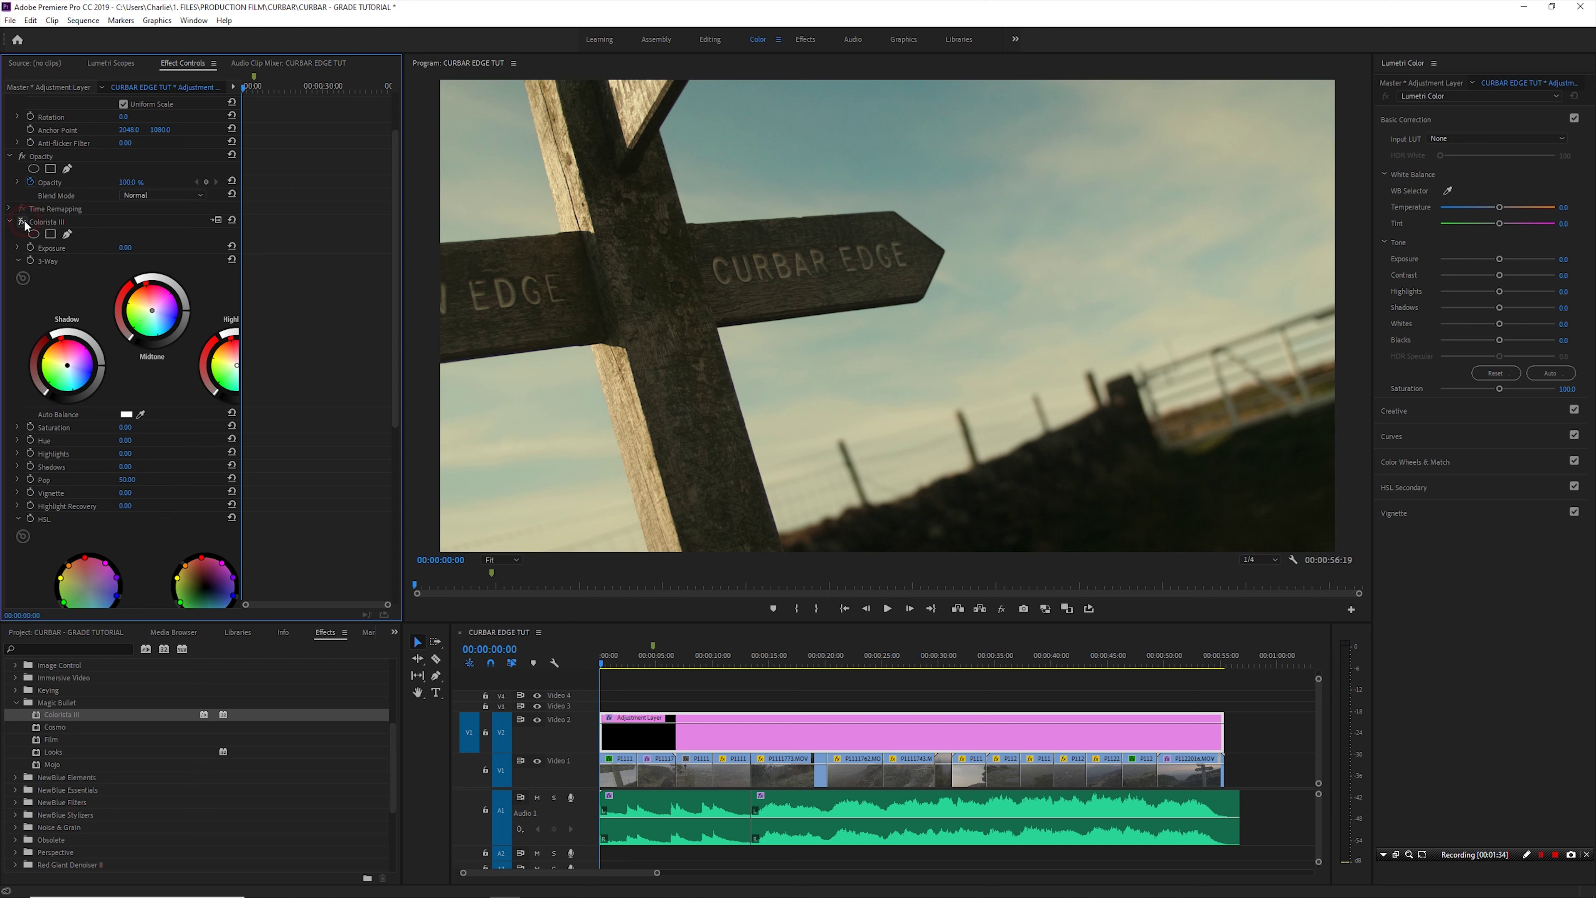
left_click(23, 222)
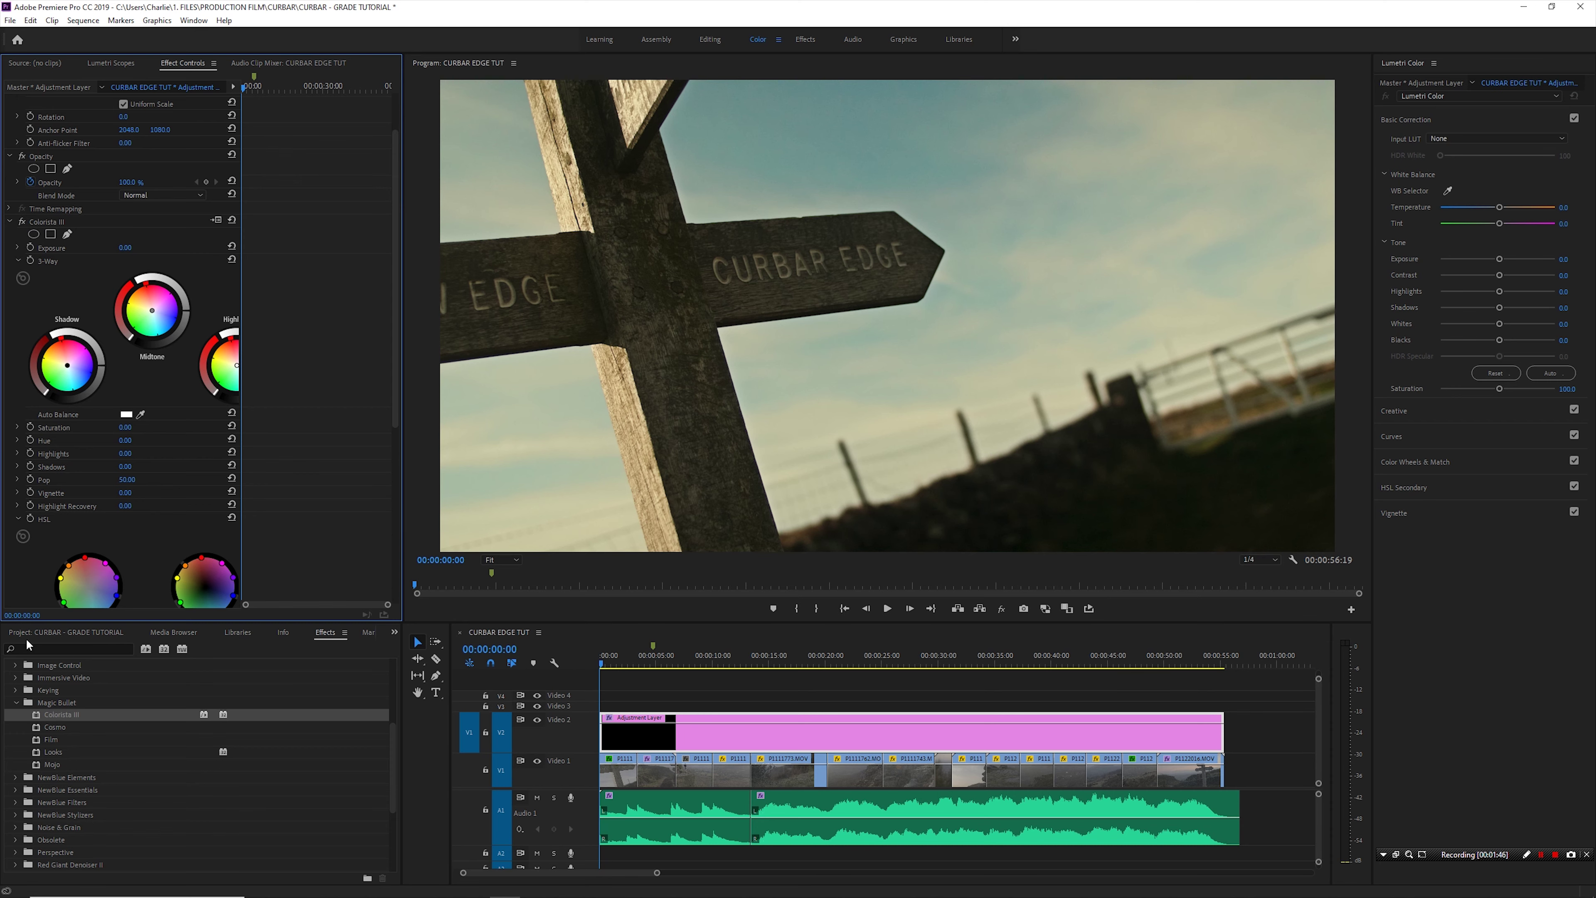
left_click(63, 632)
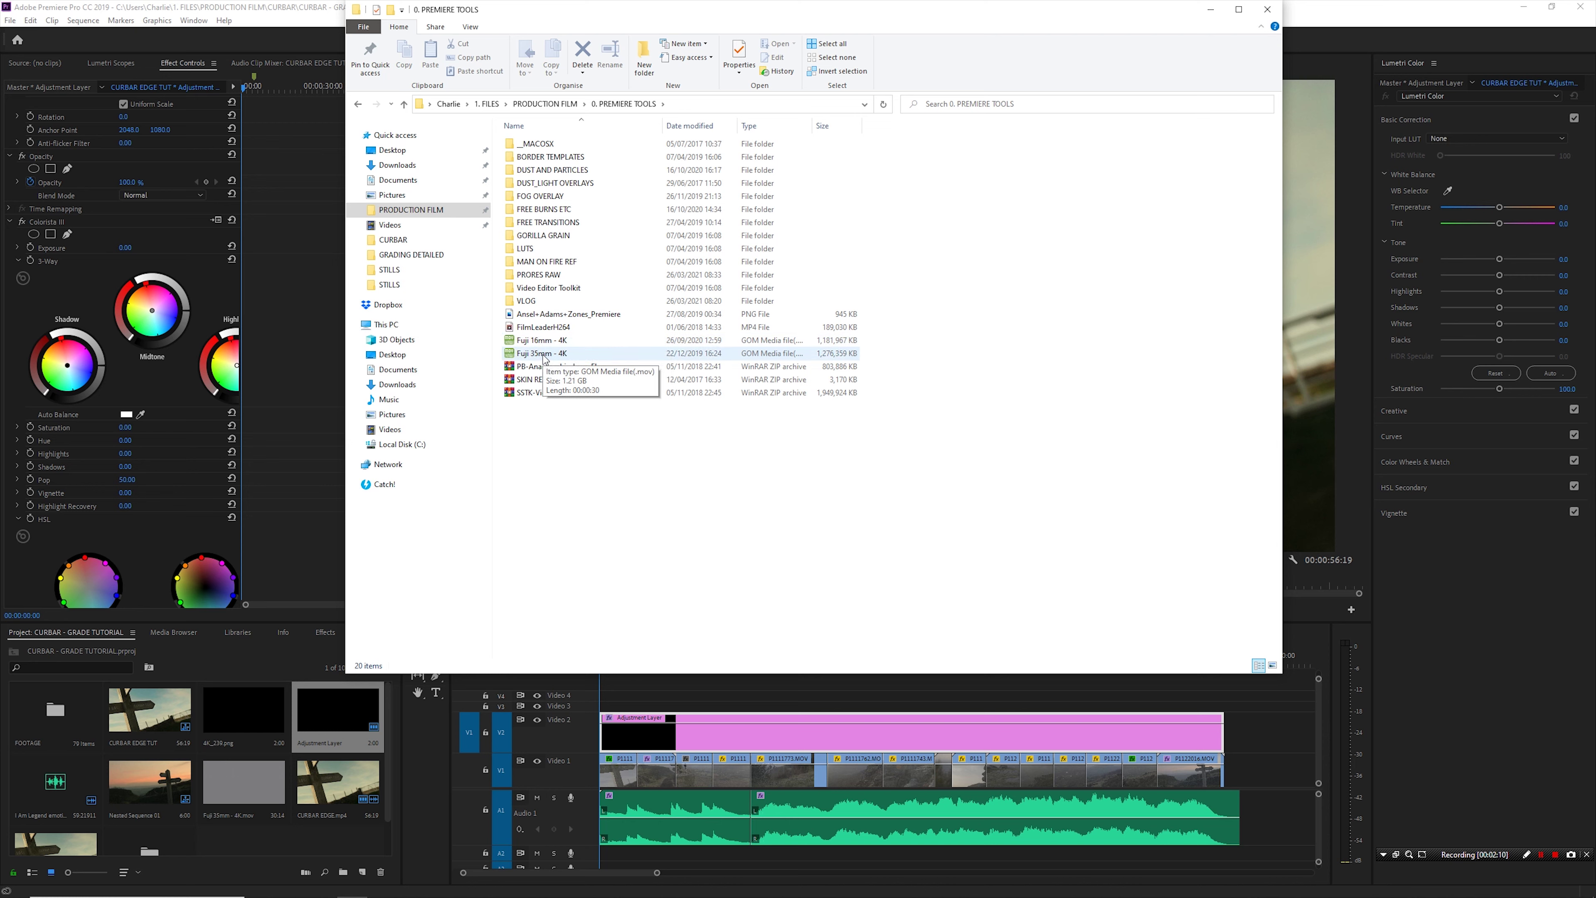
Import Fuji 35mm - 4K.mov from Explorer and place it on Video 3 at the sequence start
left_click_drag(544, 357, 342, 844)
left_click(432, 680)
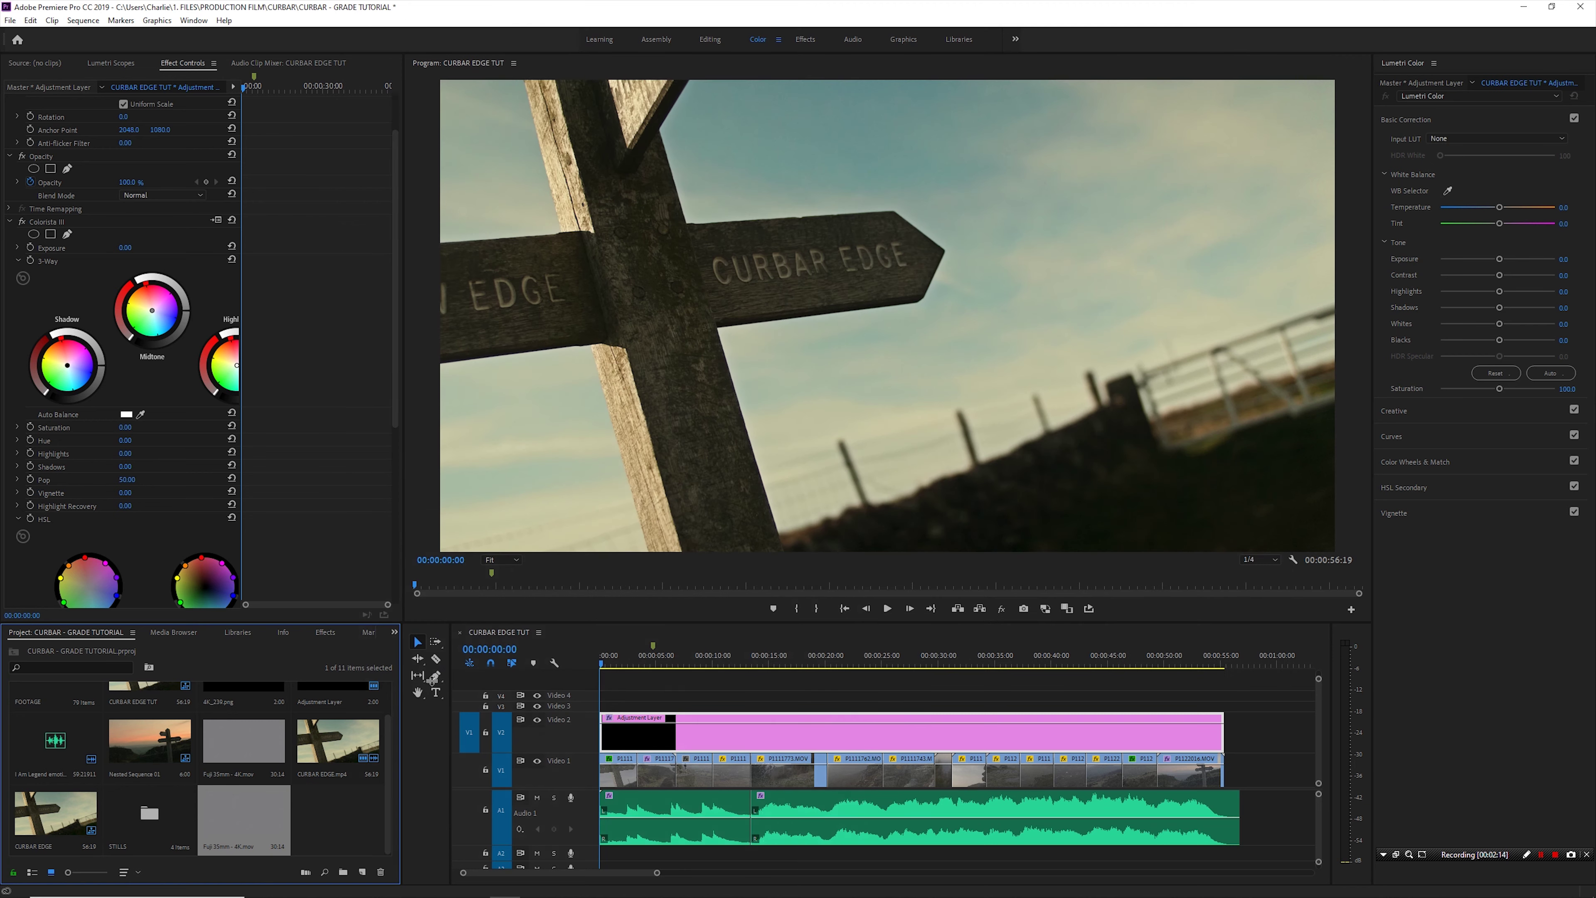
left_click_drag(234, 833, 595, 709)
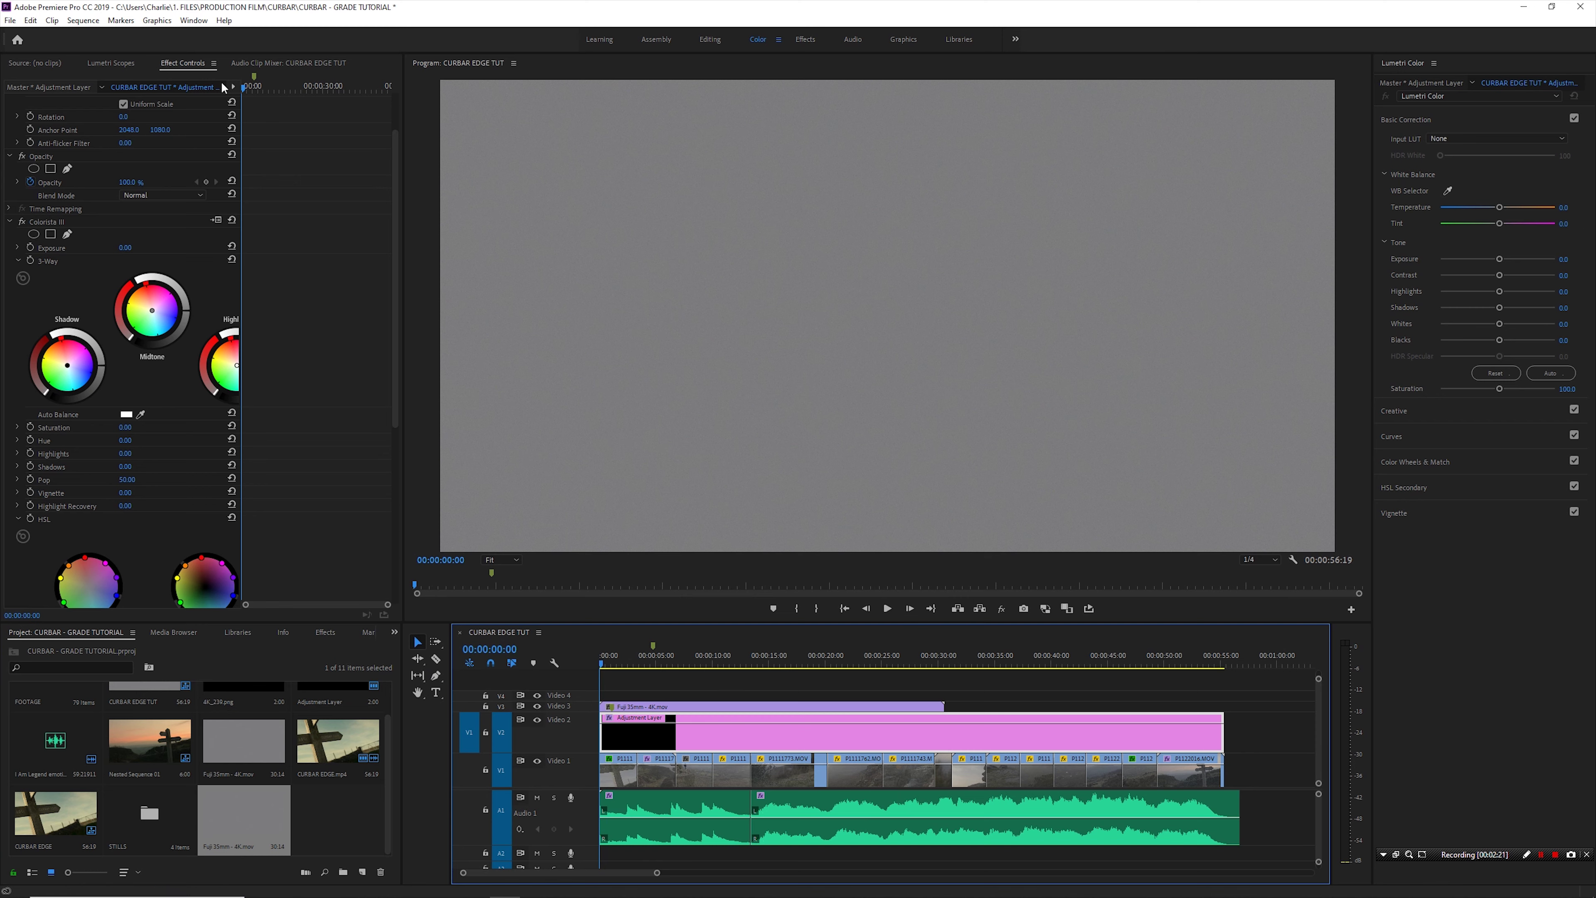
In Effect Controls, give the Fuji 35mm grain clip Overlay blend mode and 75% opacity
left_click(806, 706)
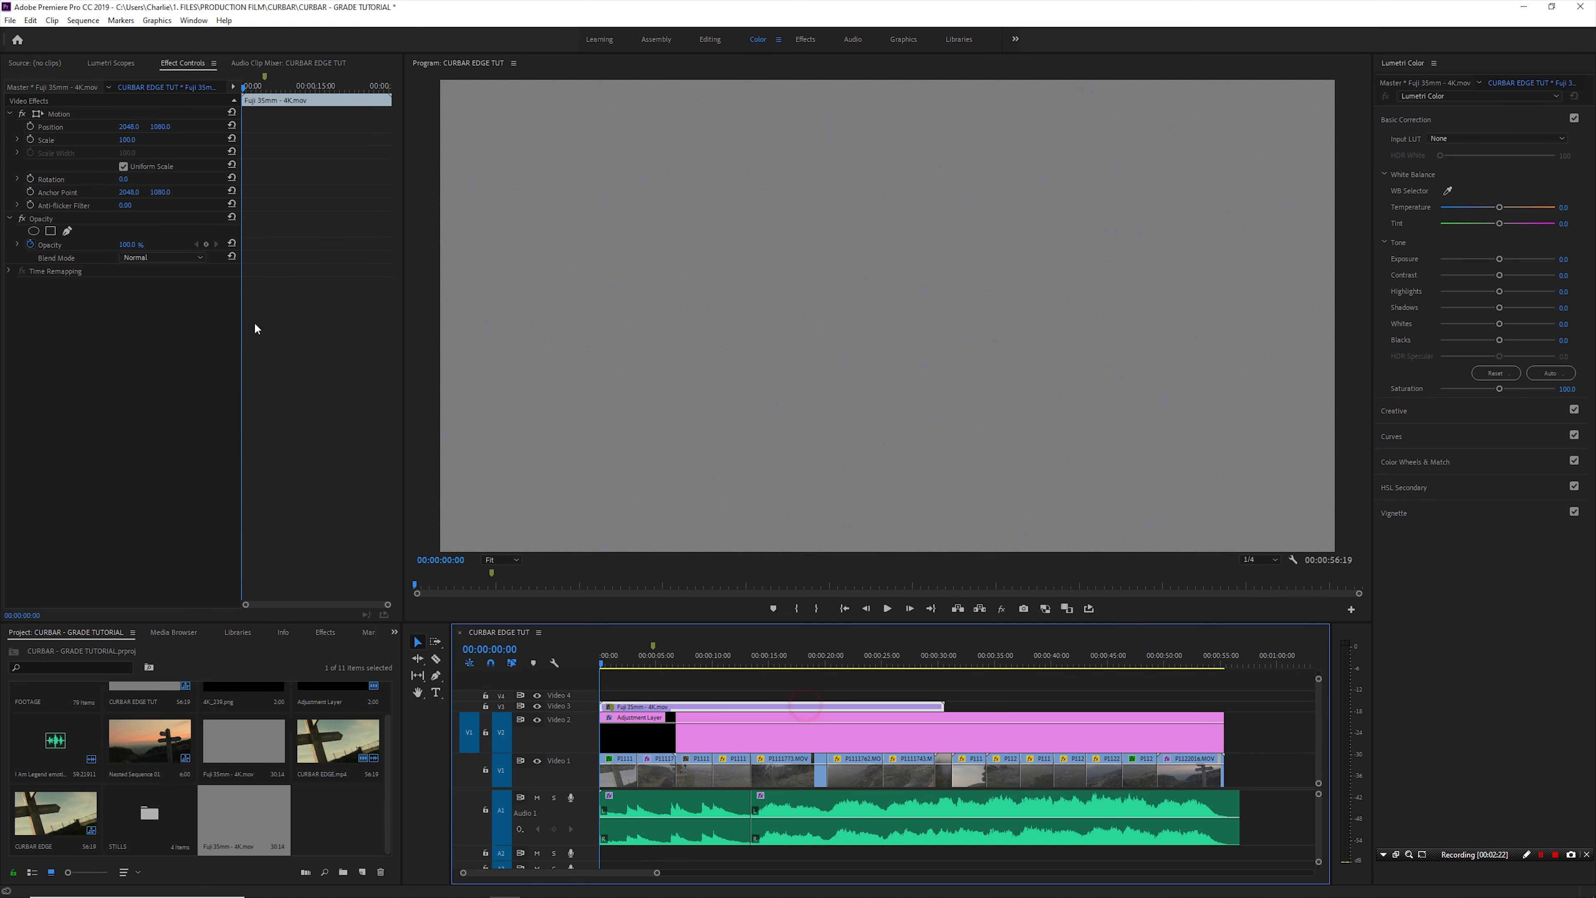
left_click(160, 257)
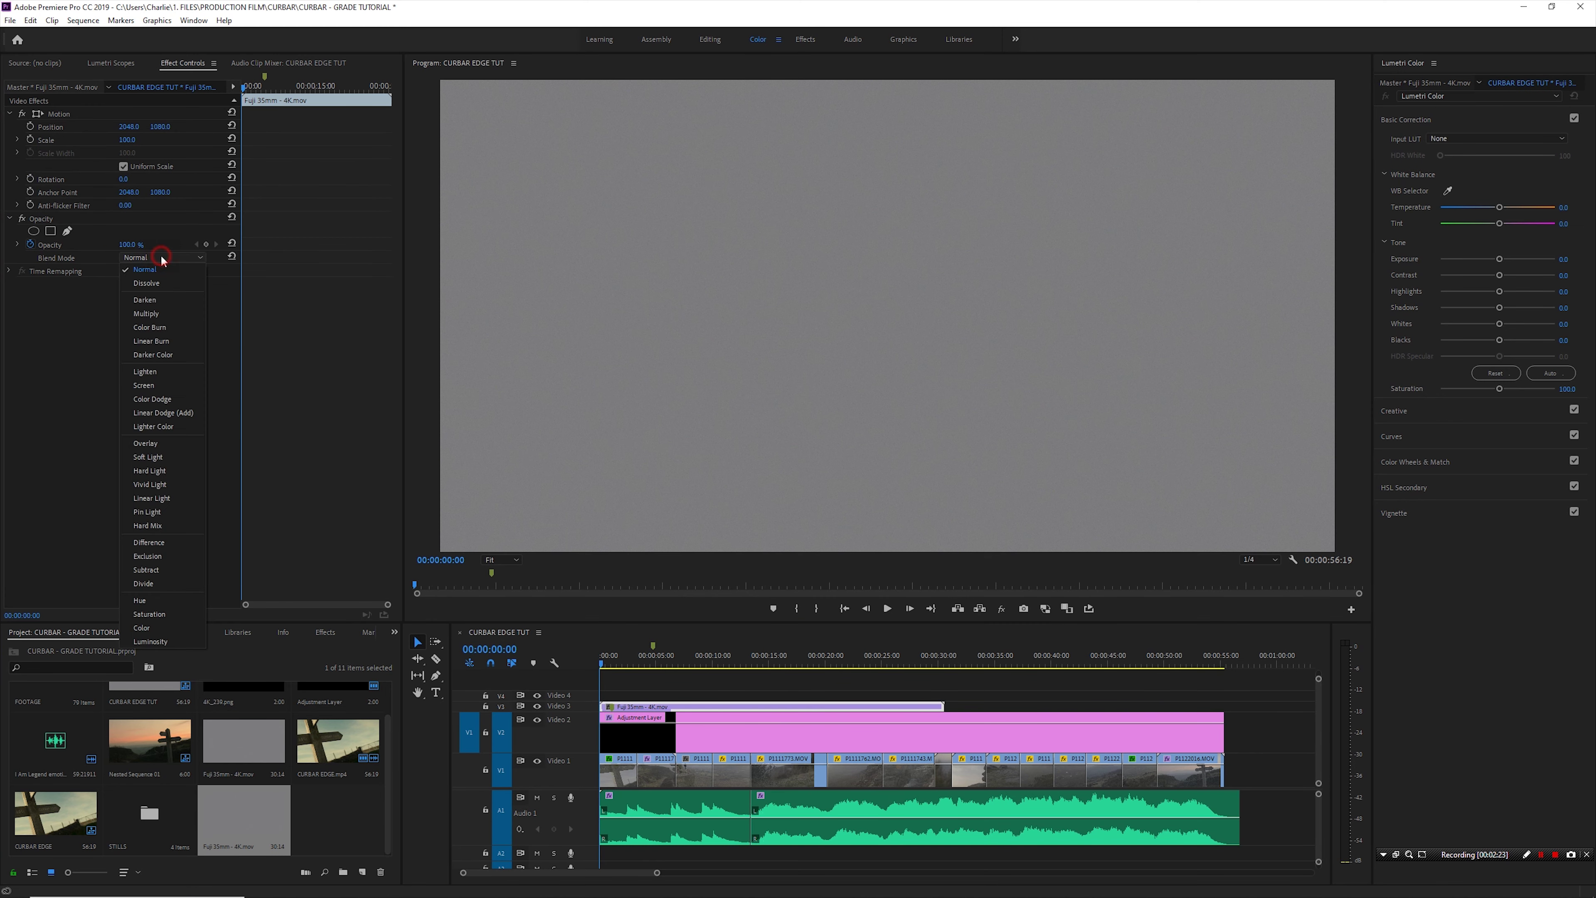
left_click(163, 443)
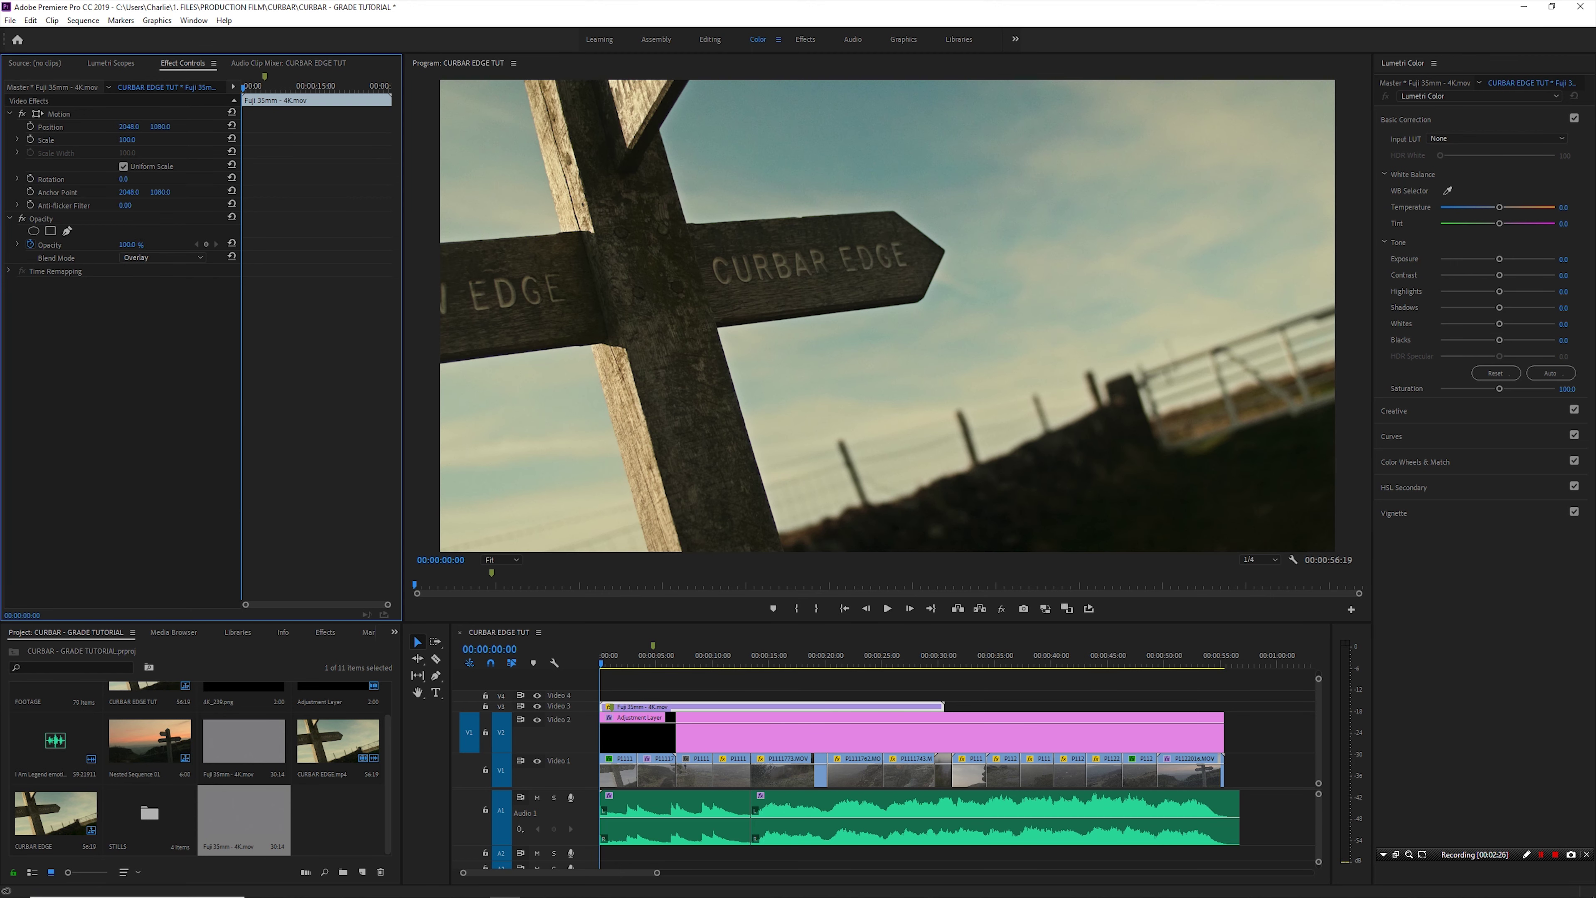
left_click(136, 243)
type("75")
key("Return")
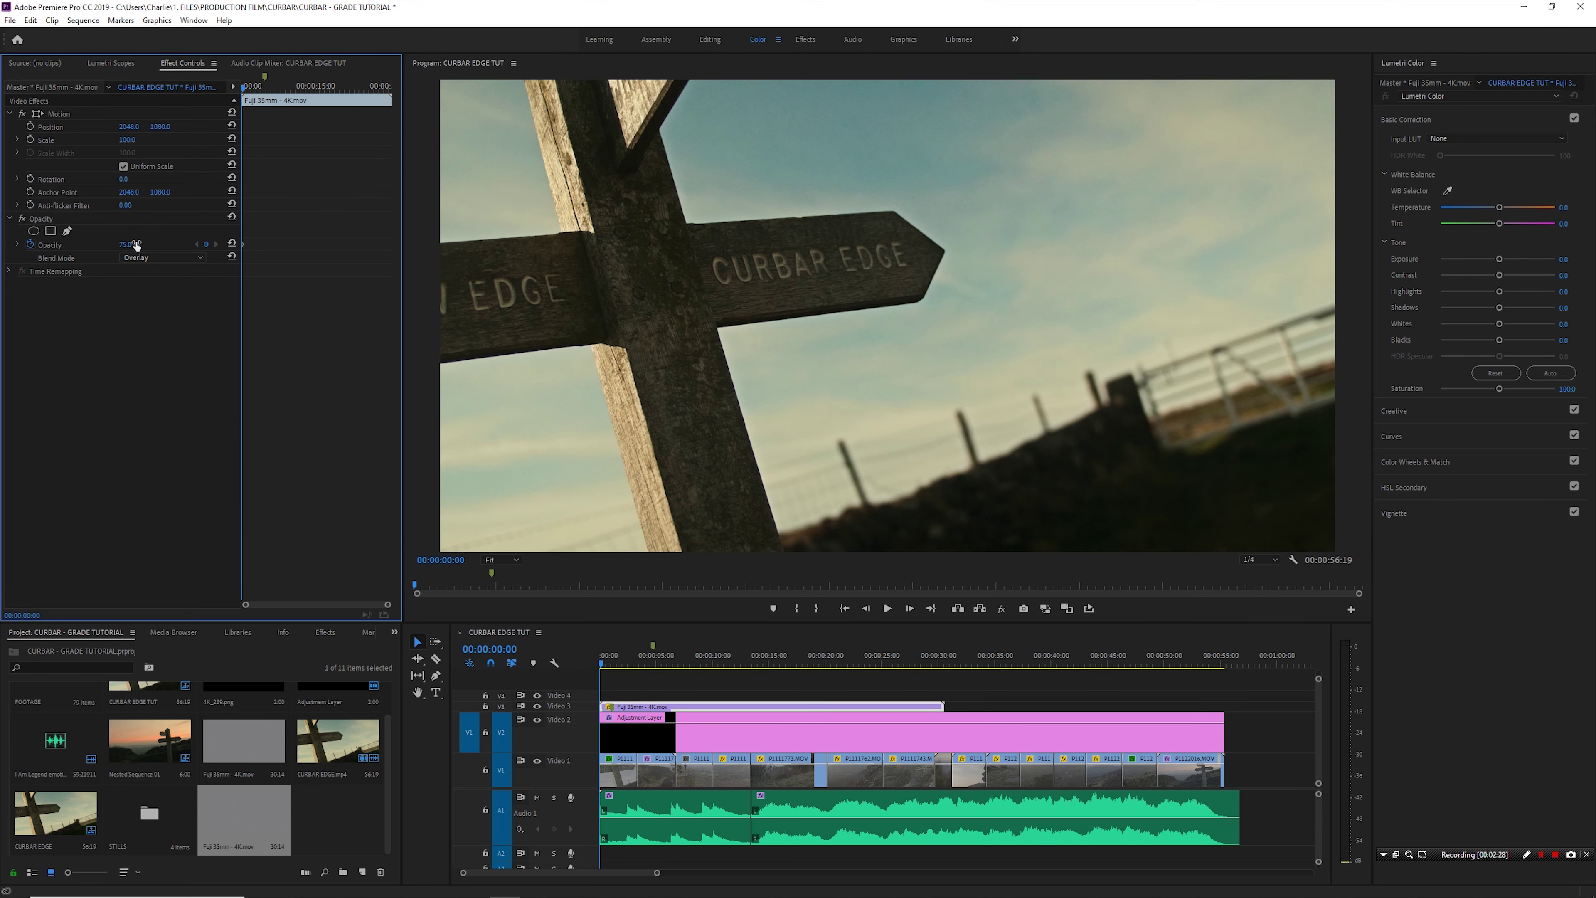